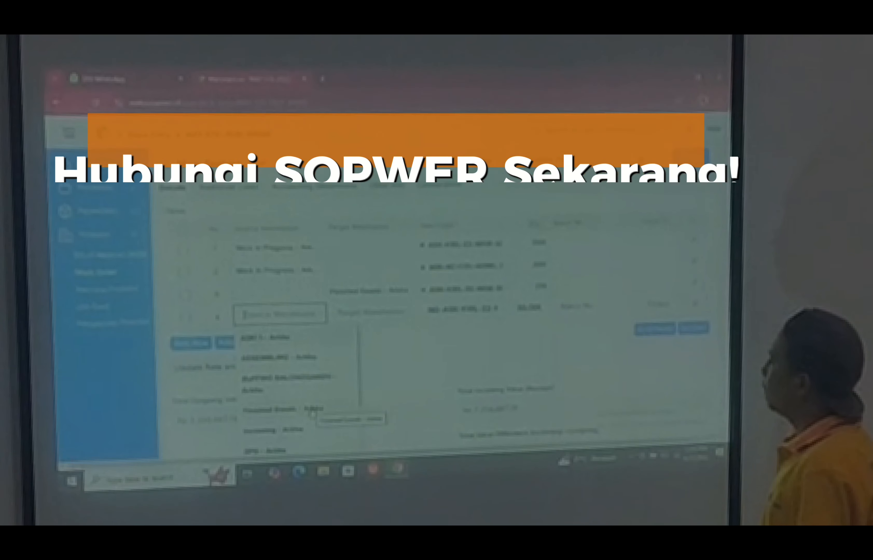
{"action": "left_click", "coordinate": [310, 422]}
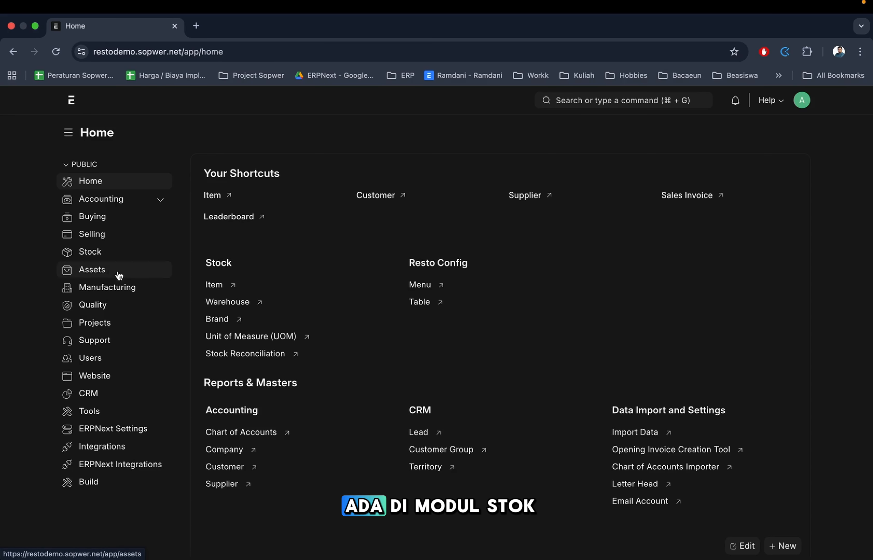
Open the Stock Entry list from the Stock module's transactions
{"action": "left_click", "coordinate": [91, 253]}
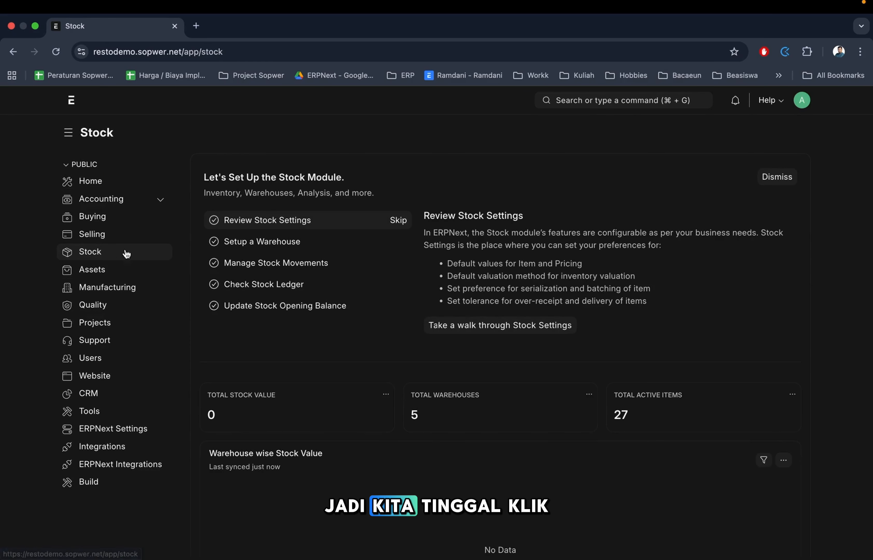
{"action": "scroll", "coordinate": [358, 326], "scroll_direction": "down", "scroll_amount": 7}
{"action": "scroll", "coordinate": [402, 422], "scroll_direction": "down", "scroll_amount": 4}
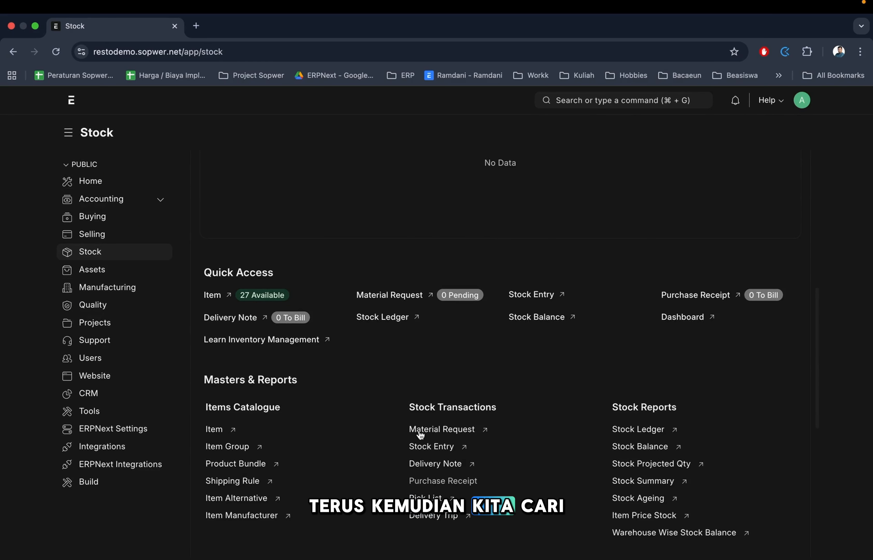
{"action": "left_click", "coordinate": [431, 448]}
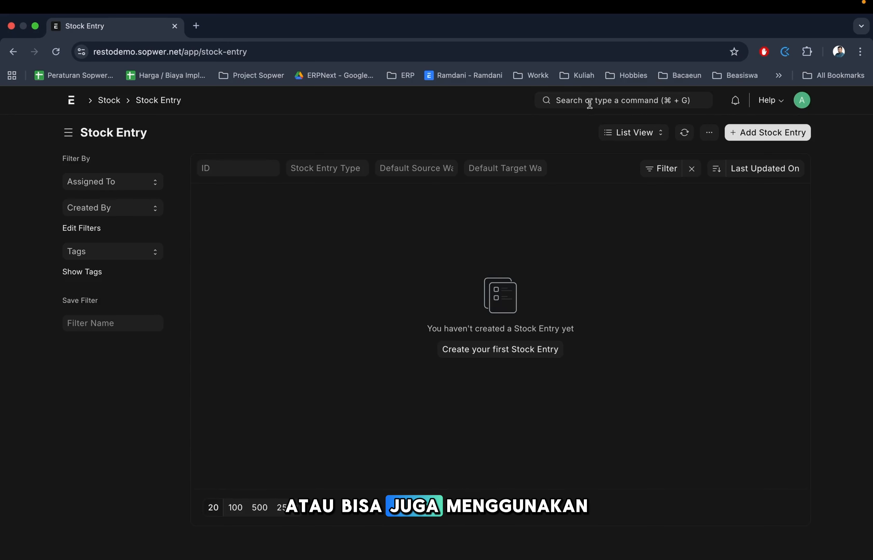
{"action": "left_click", "coordinate": [579, 103]}
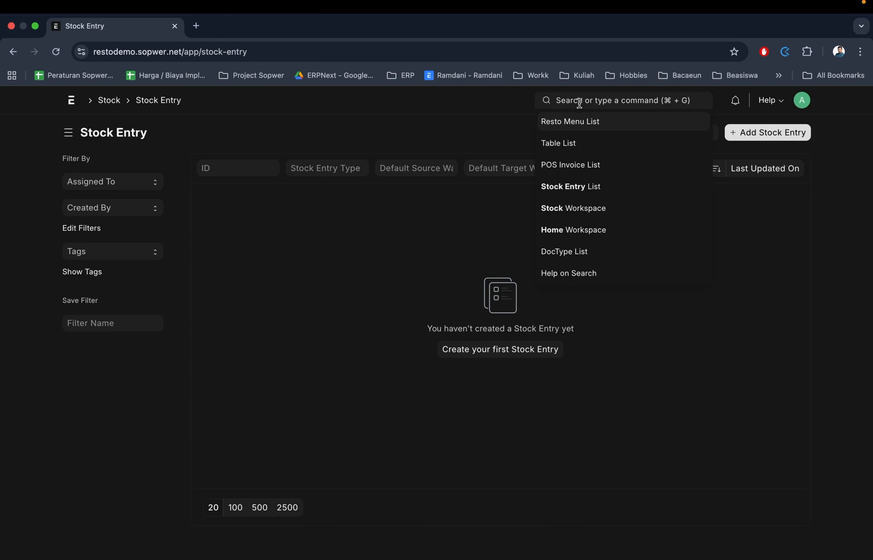
{"action": "left_click", "coordinate": [461, 221]}
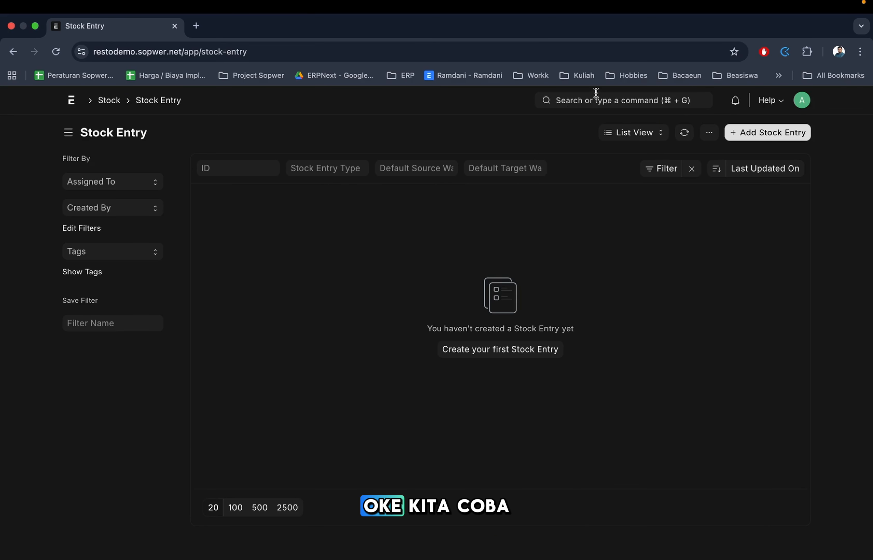
Search for "item" and open the Item list
{"action": "left_click", "coordinate": [585, 103]}
{"action": "type", "text": "item"}
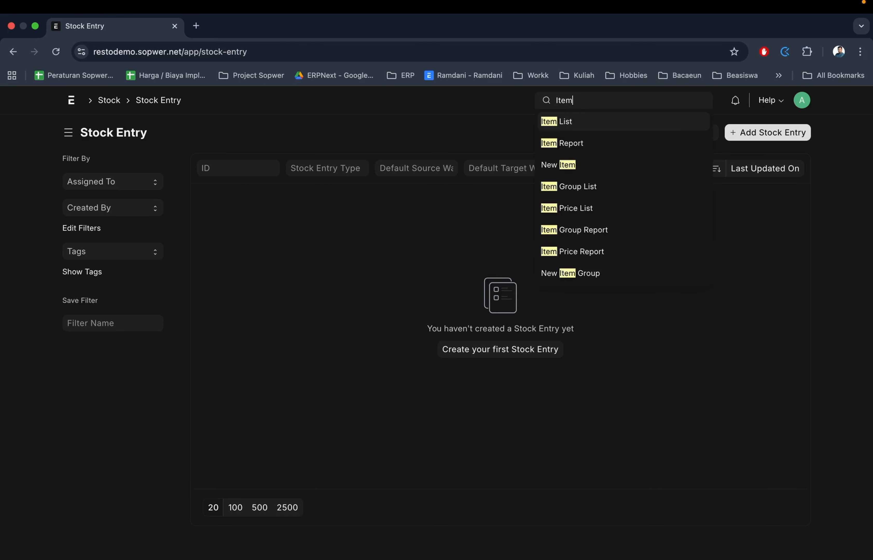
{"action": "key", "text": "Return"}
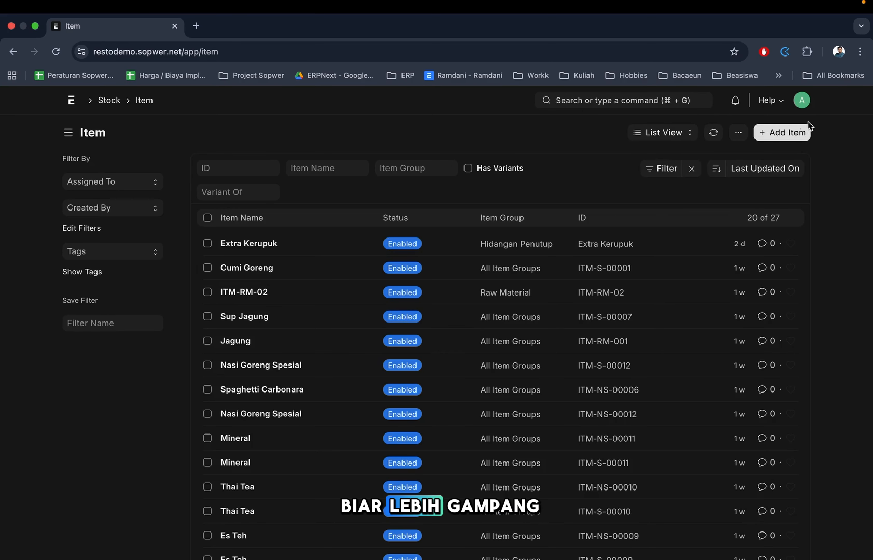
Start a new item in the full form with item code Telor and item group Raw Material
{"action": "left_click", "coordinate": [784, 136]}
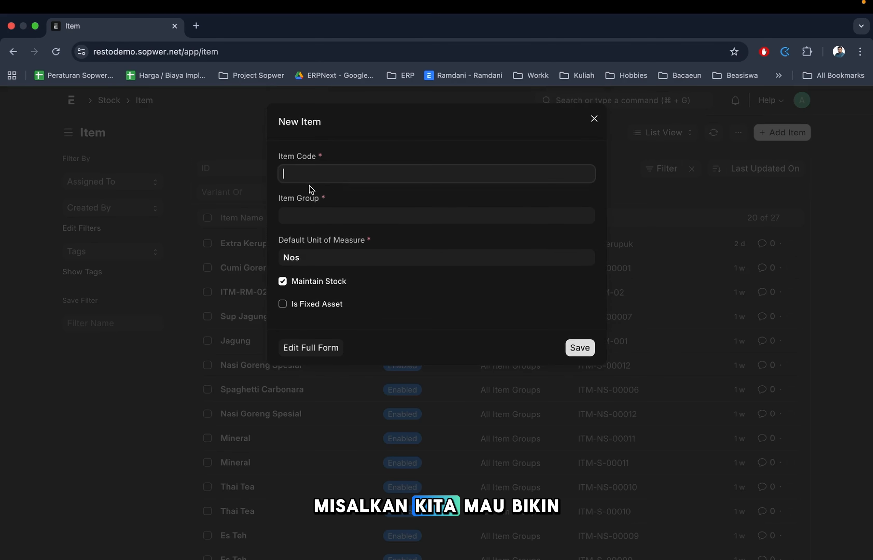
{"action": "left_click", "coordinate": [310, 347]}
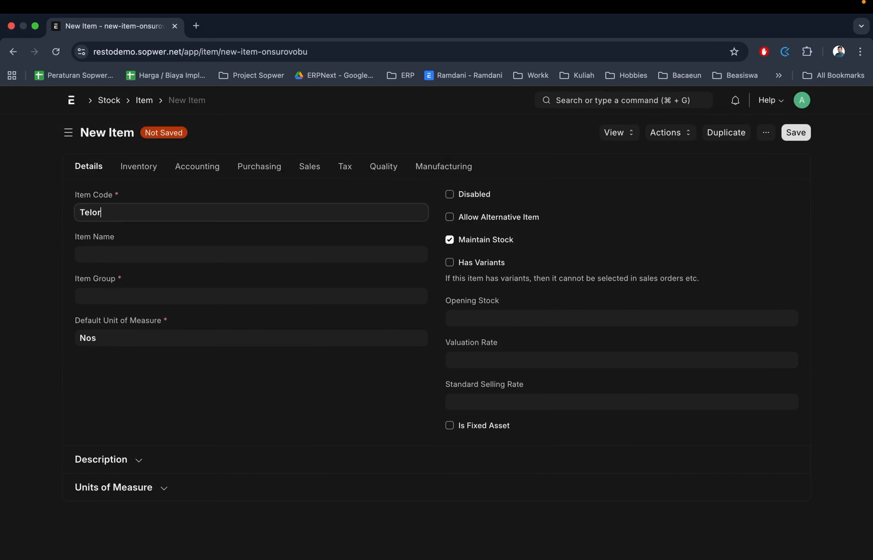
{"action": "left_click", "coordinate": [104, 292]}
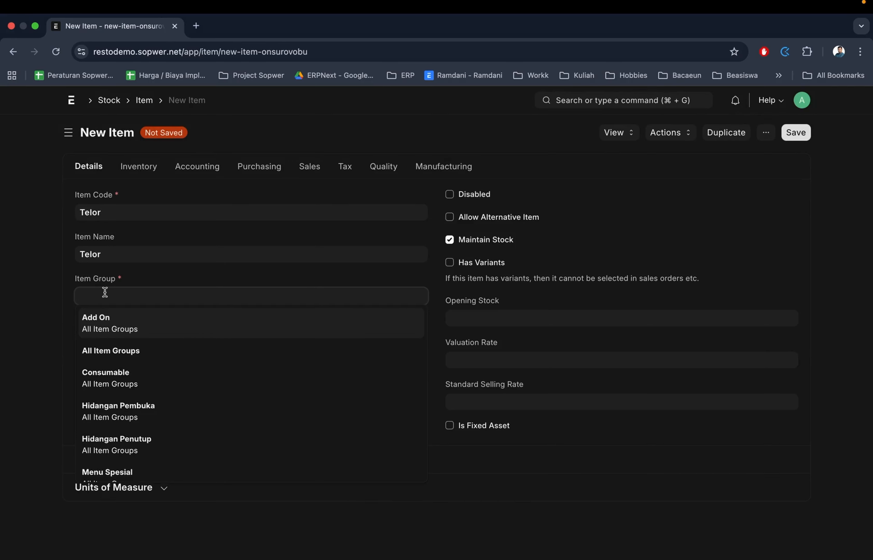
{"action": "type", "text": "raw"}
{"action": "key", "text": "Return"}
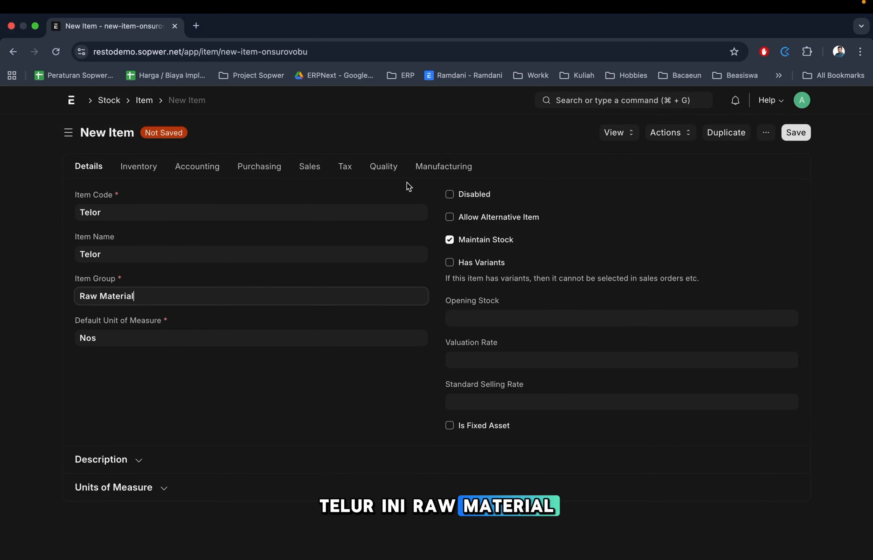
Switch the interface theme to Frappe Light
{"action": "left_click", "coordinate": [805, 107]}
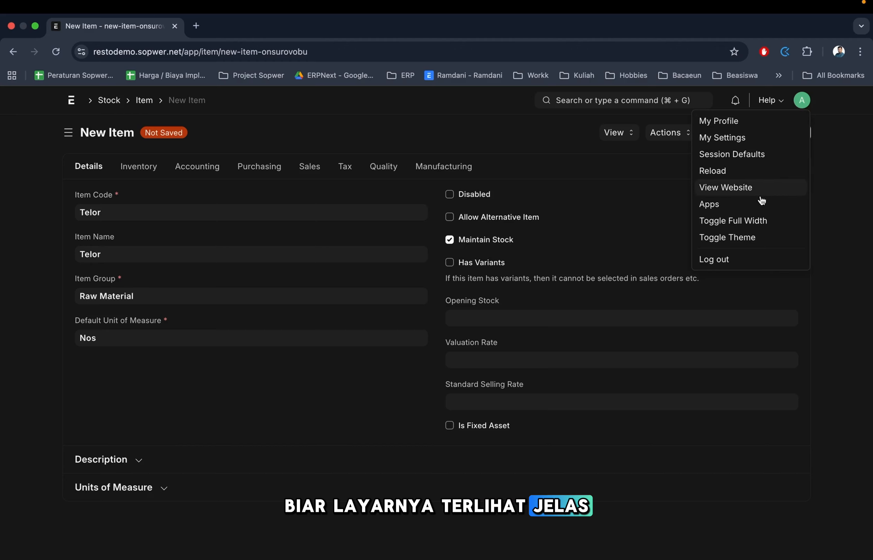
{"action": "left_click", "coordinate": [743, 239]}
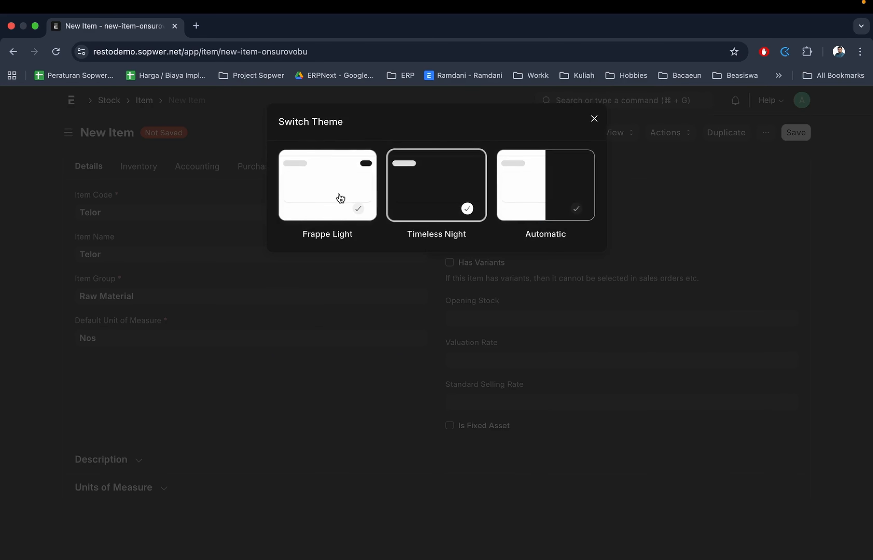
{"action": "left_click", "coordinate": [340, 198]}
{"action": "left_click", "coordinate": [751, 259]}
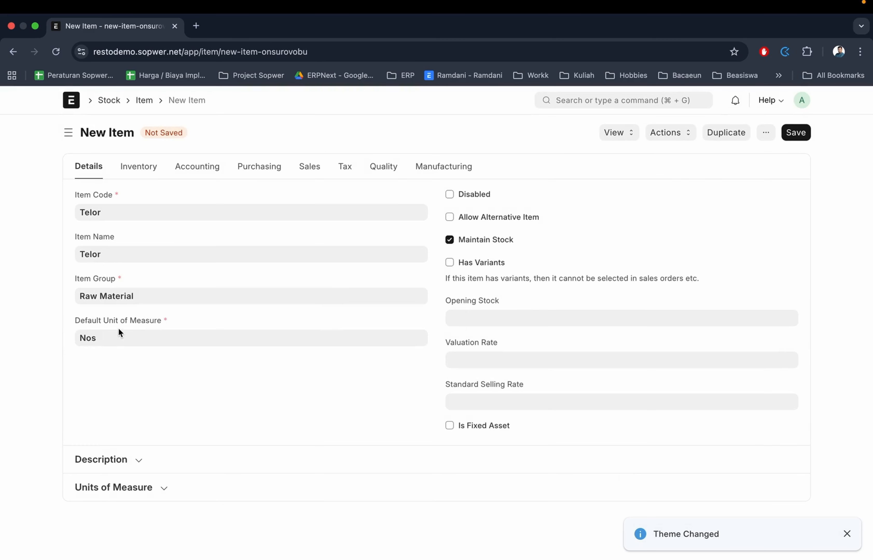
Set the new item's default unit of measure to Kg and save the item
{"action": "left_click", "coordinate": [108, 337]}
{"action": "key", "text": "BackSpace"}
{"action": "key", "text": "BackSpace"}
{"action": "key", "text": "BackSpace"}
{"action": "type", "text": "Kg"}
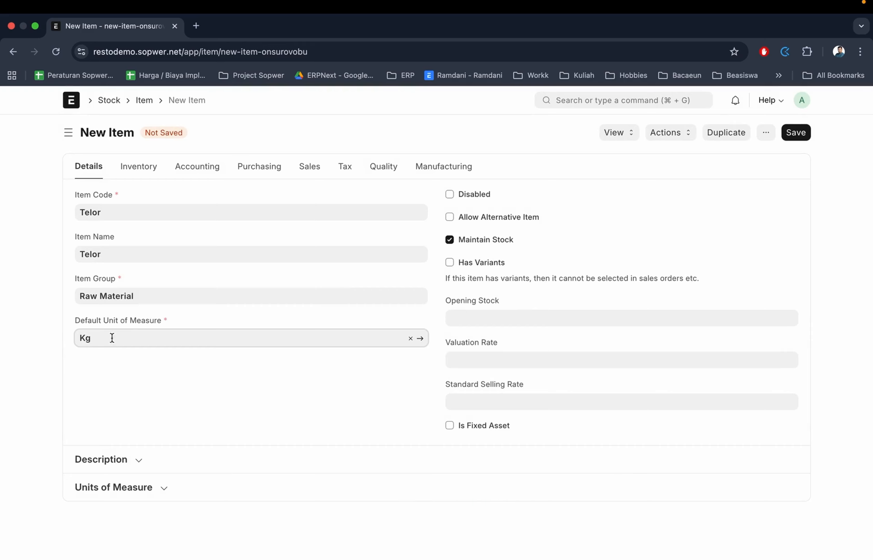
{"action": "left_click", "coordinate": [152, 359]}
{"action": "key", "text": "super+s"}
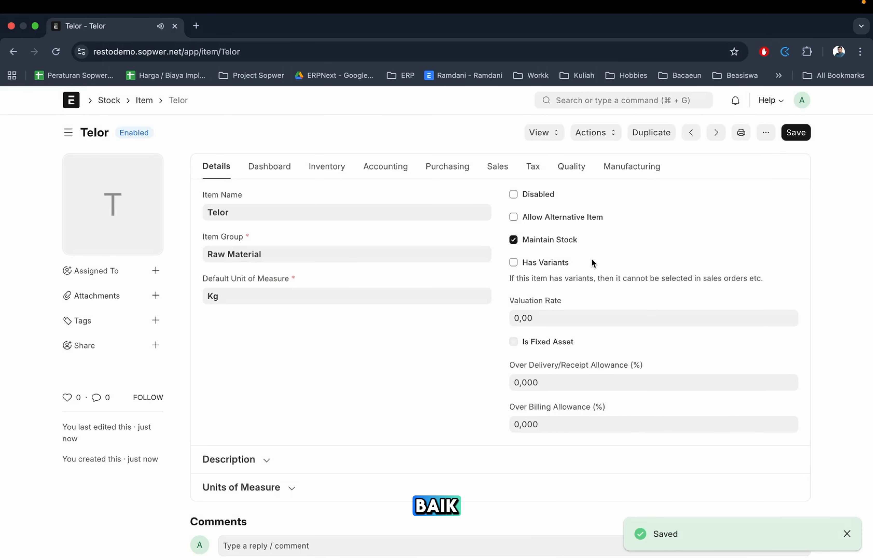
Search for "stock entry", open the Stock Entry list and start a new stock entry
{"action": "left_click", "coordinate": [563, 100]}
{"action": "type", "text": "stock entry"}
{"action": "key", "text": "Return"}
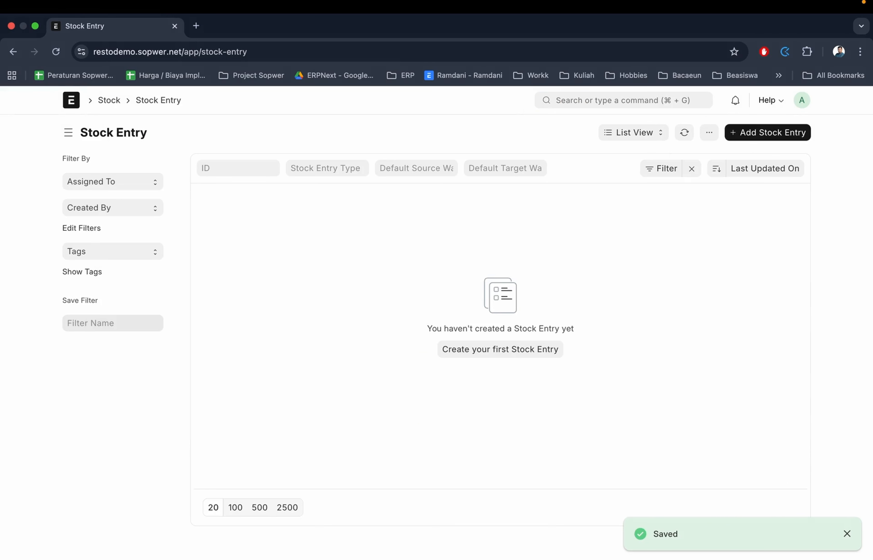
{"action": "left_click", "coordinate": [800, 131]}
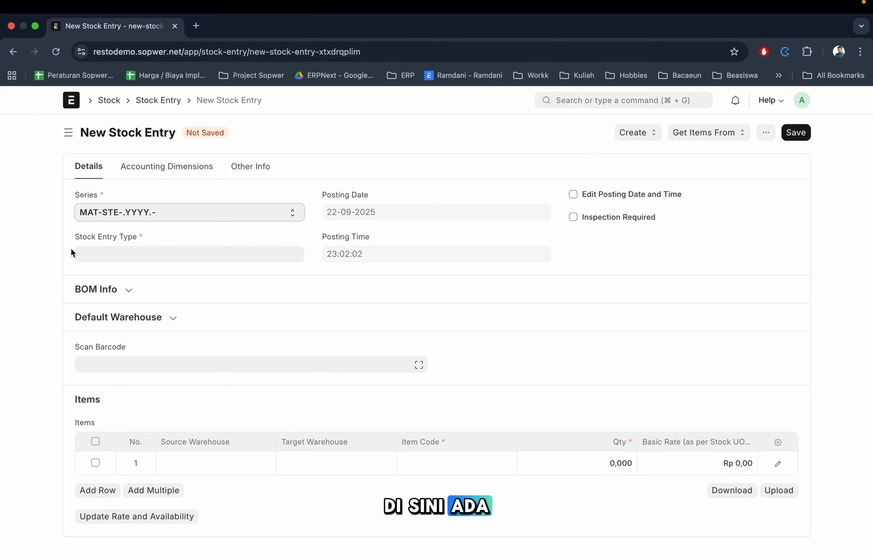
Set the stock entry type to Material Receipt
{"action": "left_click", "coordinate": [117, 254]}
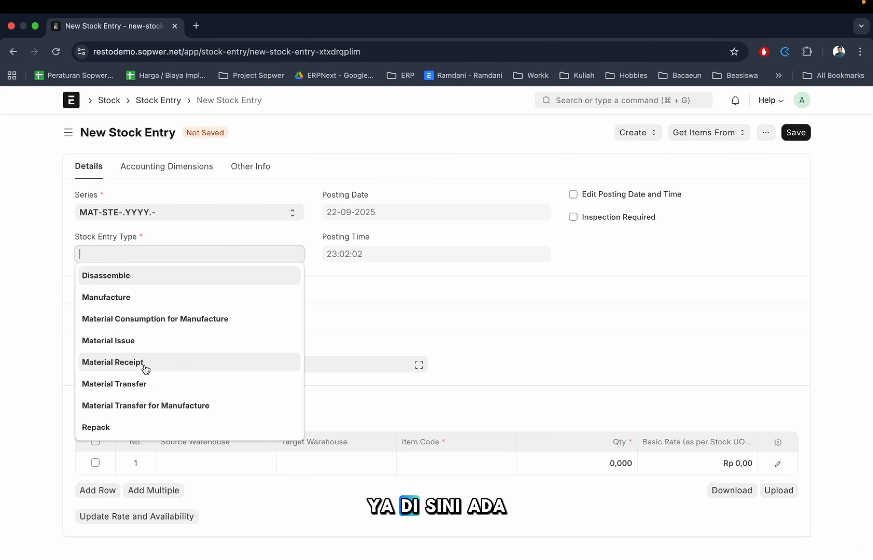
{"action": "scroll", "coordinate": [145, 369], "scroll_direction": "down", "scroll_amount": 3}
{"action": "scroll", "coordinate": [143, 366], "scroll_direction": "up", "scroll_amount": 3}
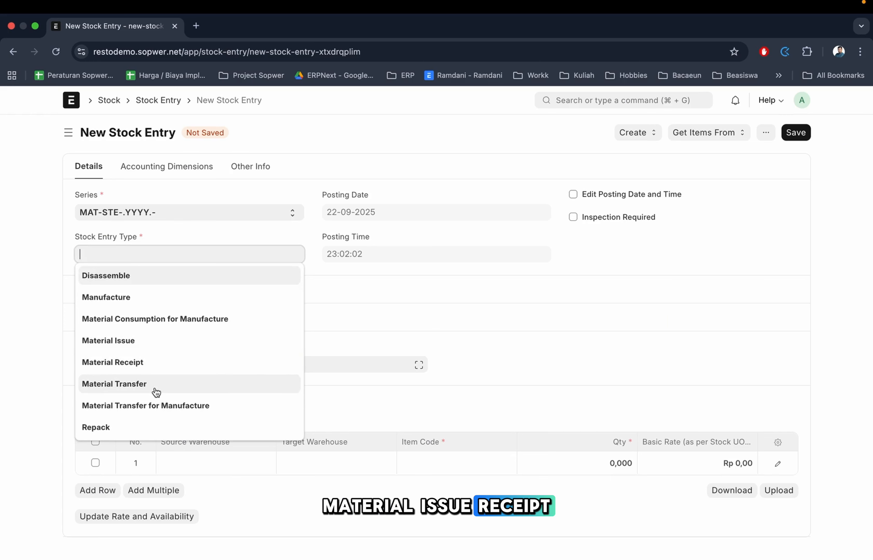
{"action": "scroll", "coordinate": [155, 392], "scroll_direction": "down", "scroll_amount": 2}
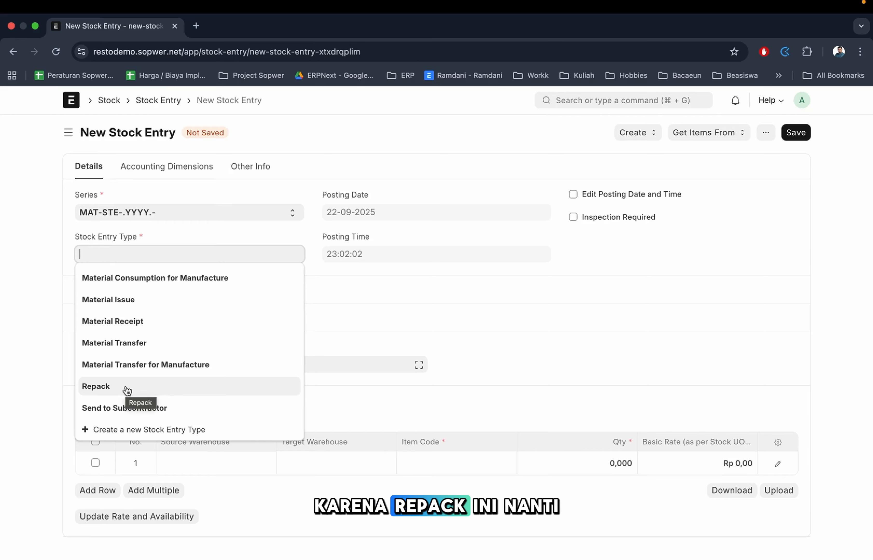
{"action": "scroll", "coordinate": [127, 390], "scroll_direction": "up", "scroll_amount": 2}
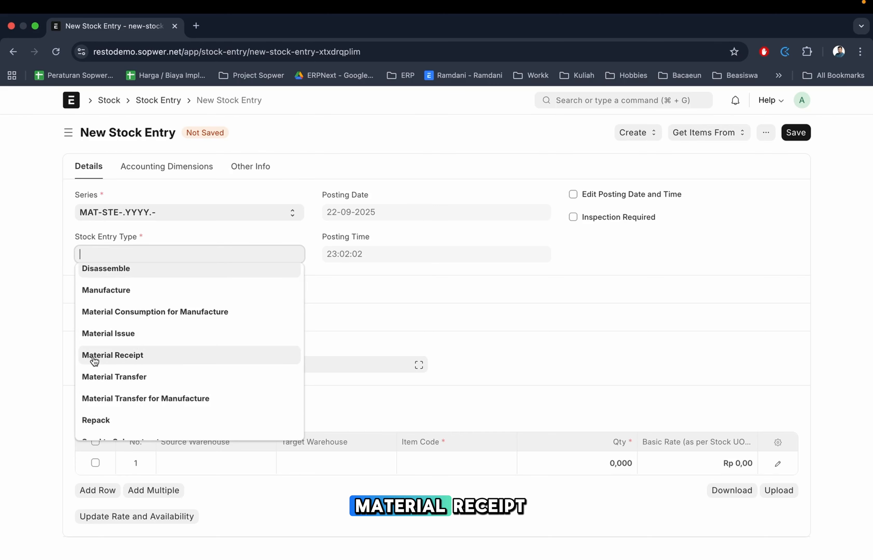
{"action": "left_click", "coordinate": [133, 356]}
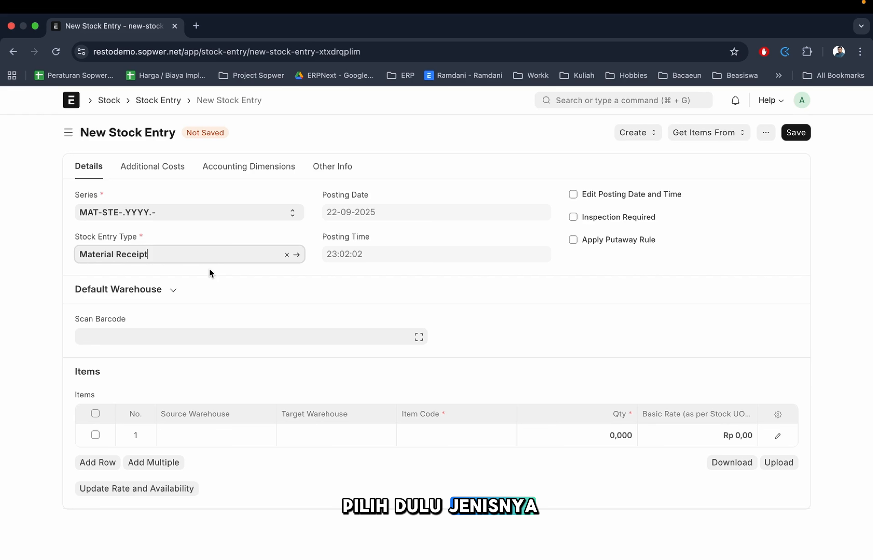
{"action": "left_click", "coordinate": [641, 195]}
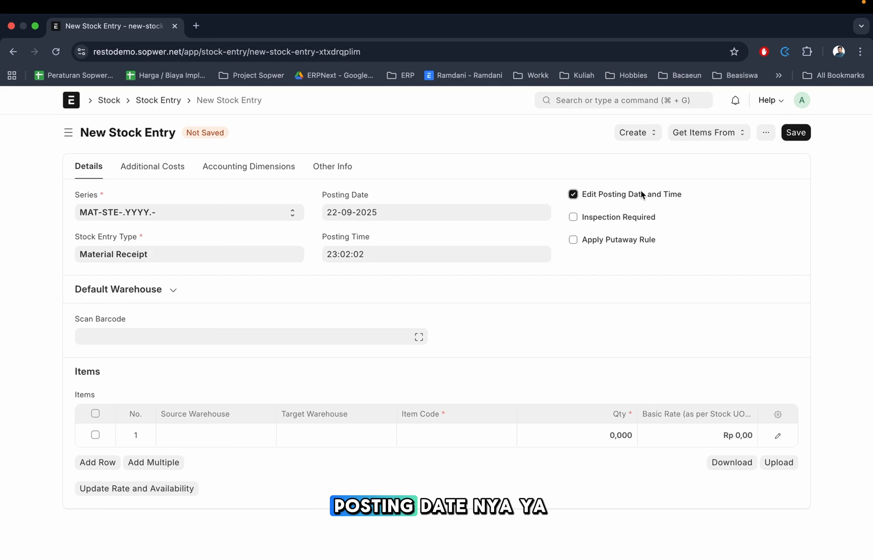
{"action": "left_click", "coordinate": [643, 195]}
{"action": "left_click", "coordinate": [601, 196]}
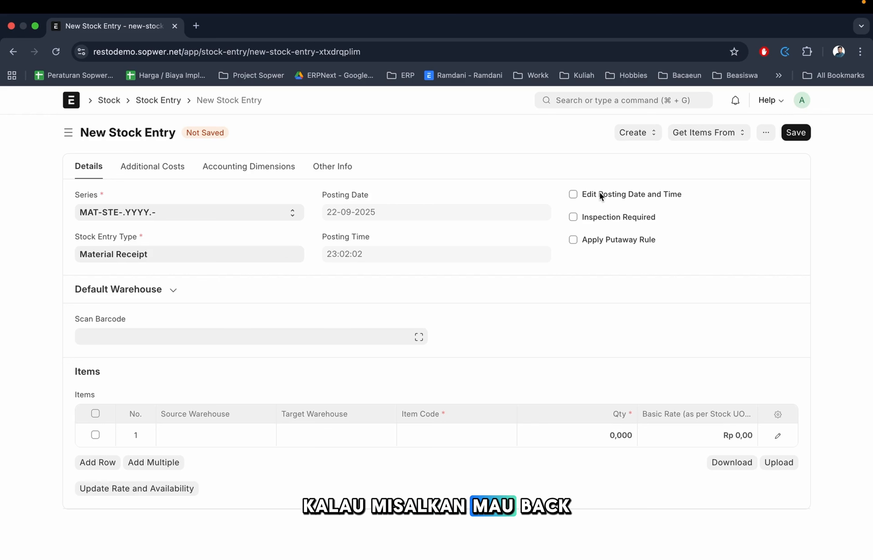
{"action": "left_click", "coordinate": [602, 196]}
Expand the default warehouse section and set the default target warehouse to Stores - SF
{"action": "left_click", "coordinate": [143, 295]}
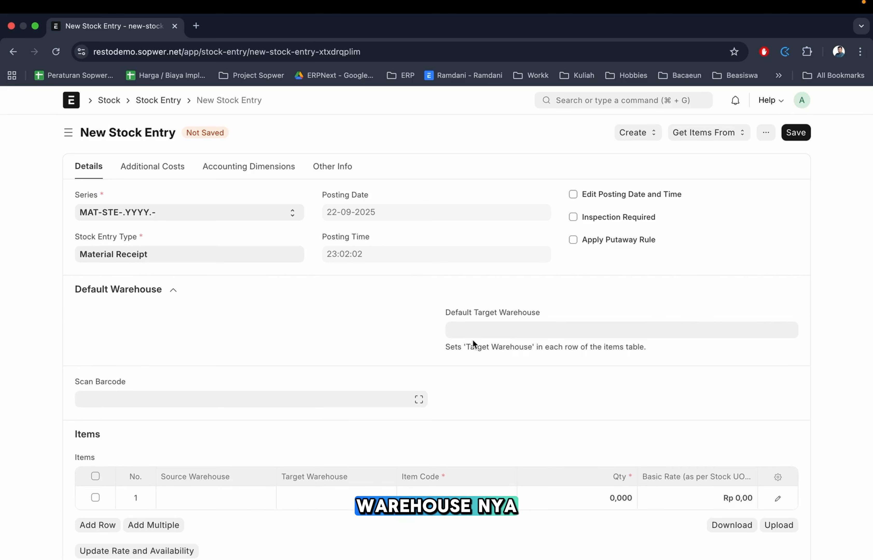
{"action": "left_click", "coordinate": [473, 329]}
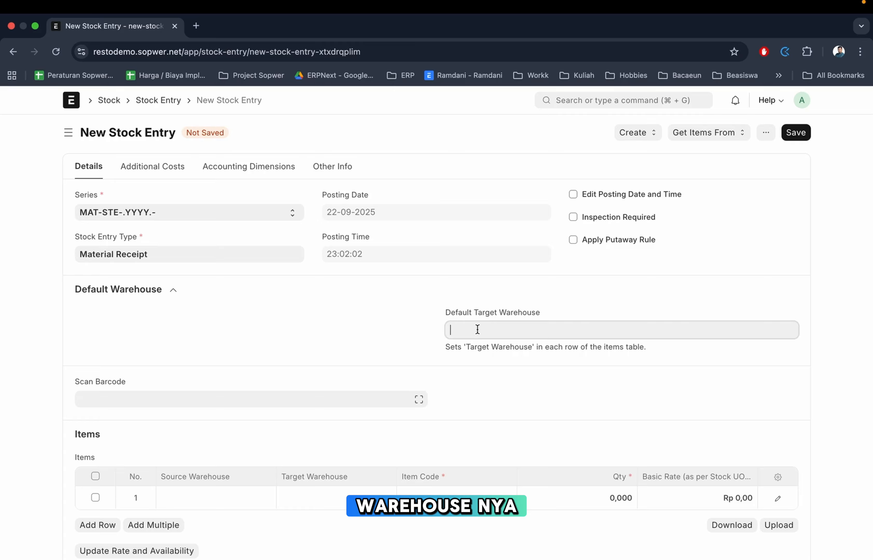
{"action": "left_click", "coordinate": [407, 315]}
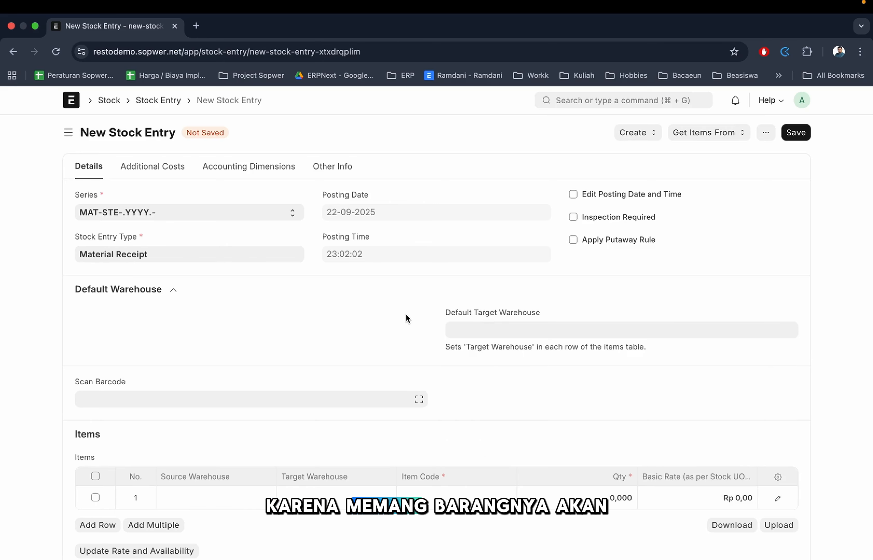
{"action": "left_click", "coordinate": [488, 326]}
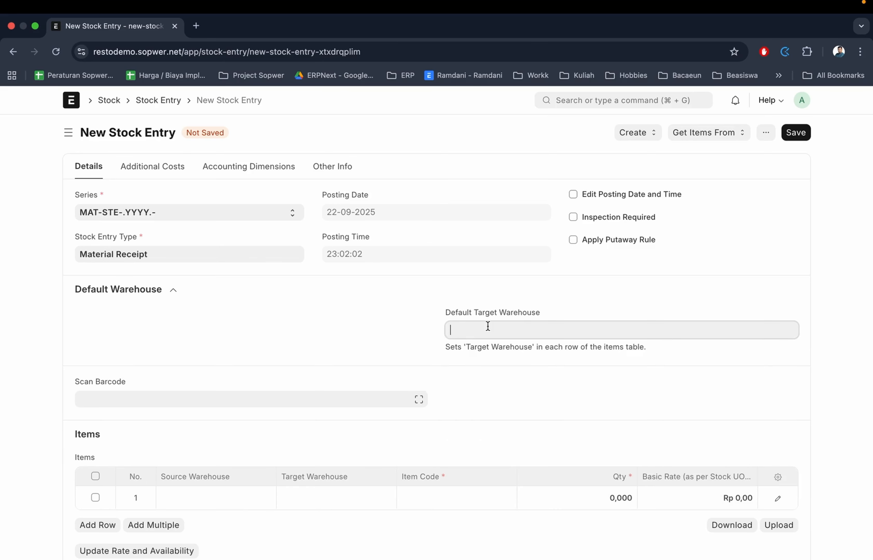
{"action": "left_click", "coordinate": [488, 402]}
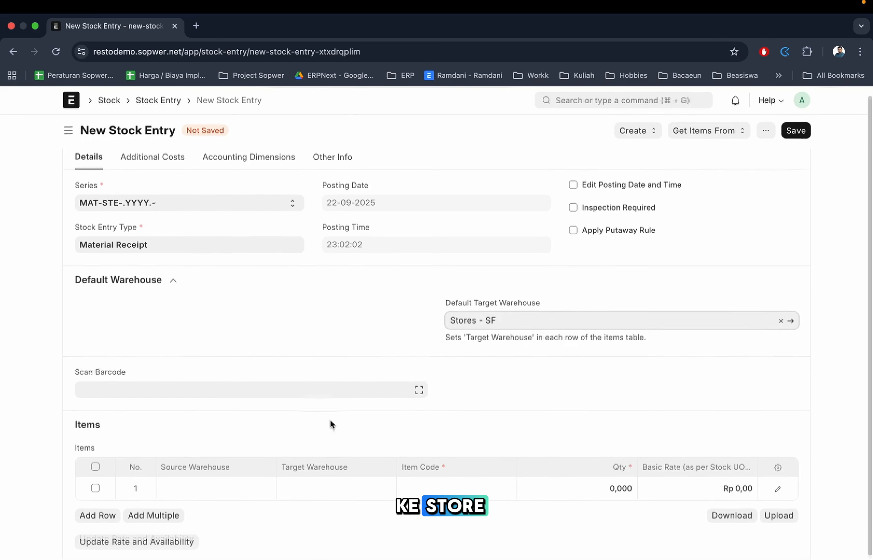
Choose the item code Telor in the first row of the stock entry's items table
{"action": "scroll", "coordinate": [332, 425], "scroll_direction": "down", "scroll_amount": 1}
{"action": "scroll", "coordinate": [377, 470], "scroll_direction": "down", "scroll_amount": 2}
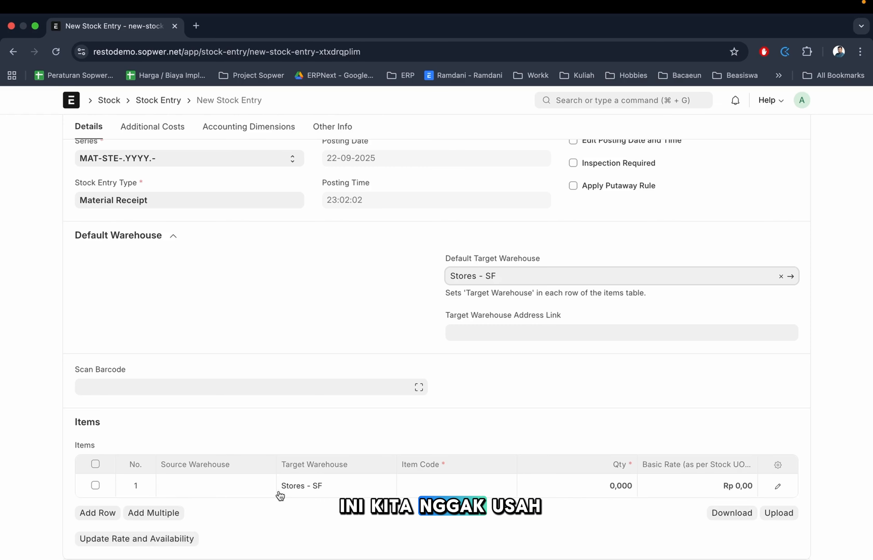
{"action": "left_click", "coordinate": [444, 481]}
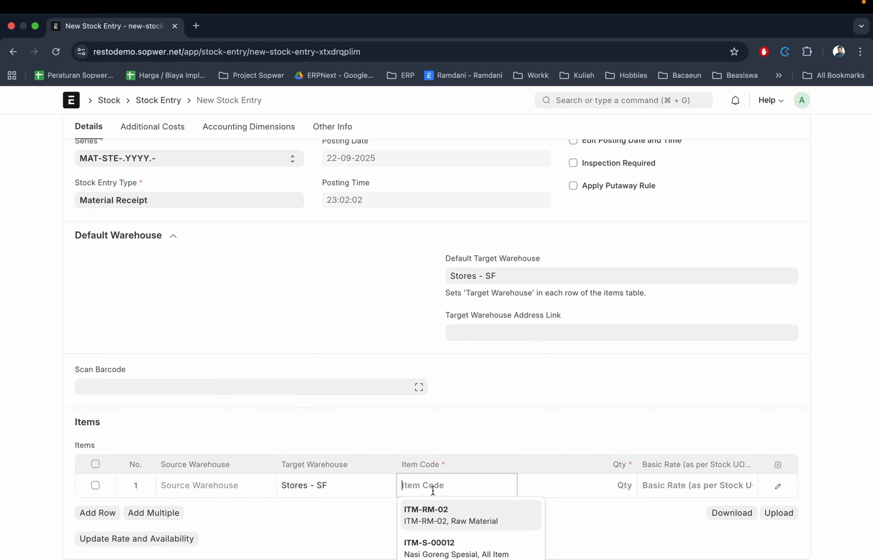
{"action": "type", "text": "telor"}
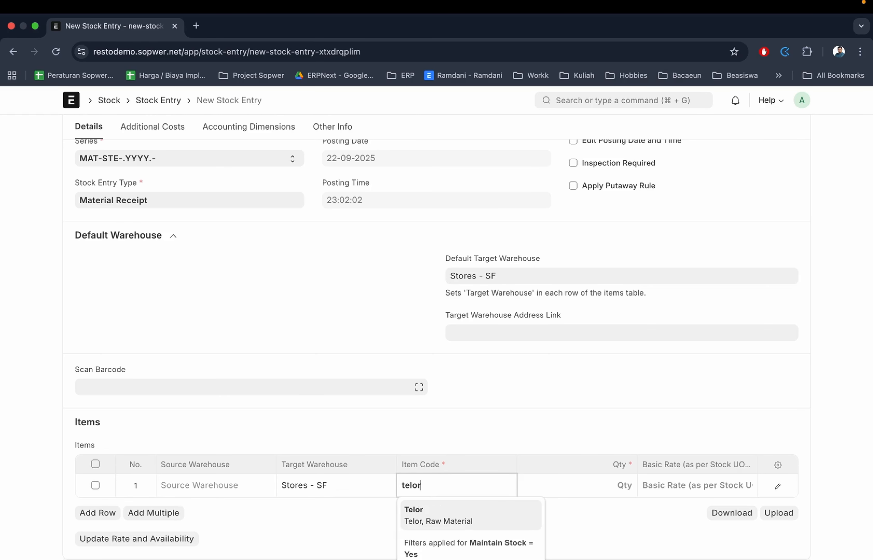
{"action": "key", "text": "Return"}
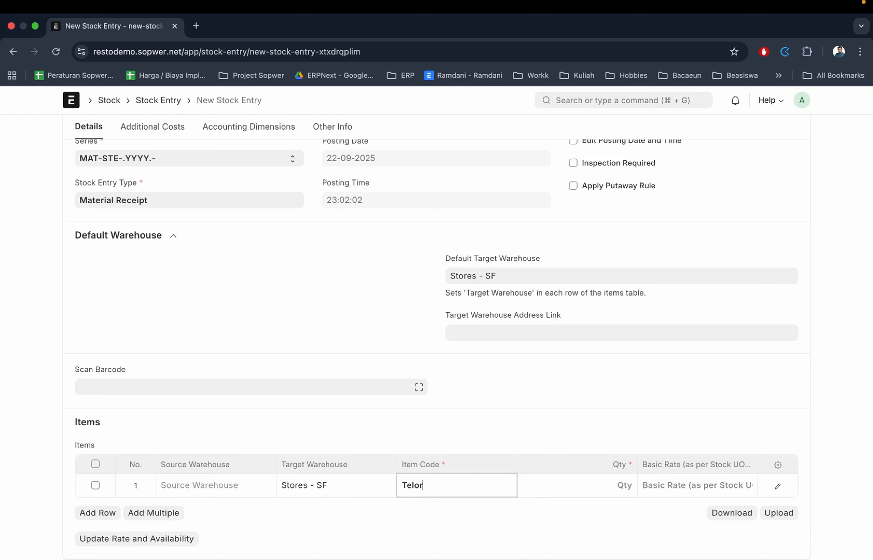
Set the quantity to 100 and the basic rate to 30.000 in the Telor item row
{"action": "left_click", "coordinate": [588, 488]}
{"action": "type", "text": "10"}
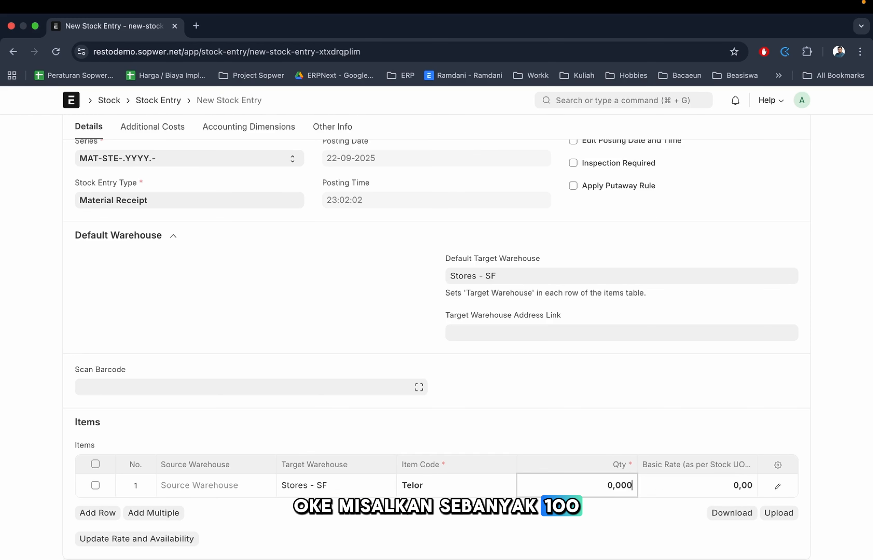
{"action": "left_click", "coordinate": [619, 481]}
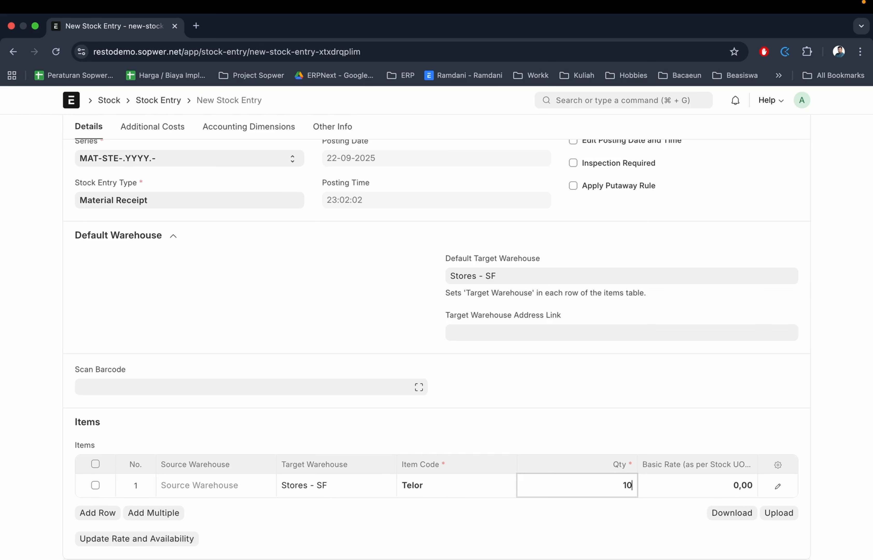
{"action": "type", "text": "100"}
{"action": "left_click", "coordinate": [639, 507]}
{"action": "left_click", "coordinate": [690, 485]}
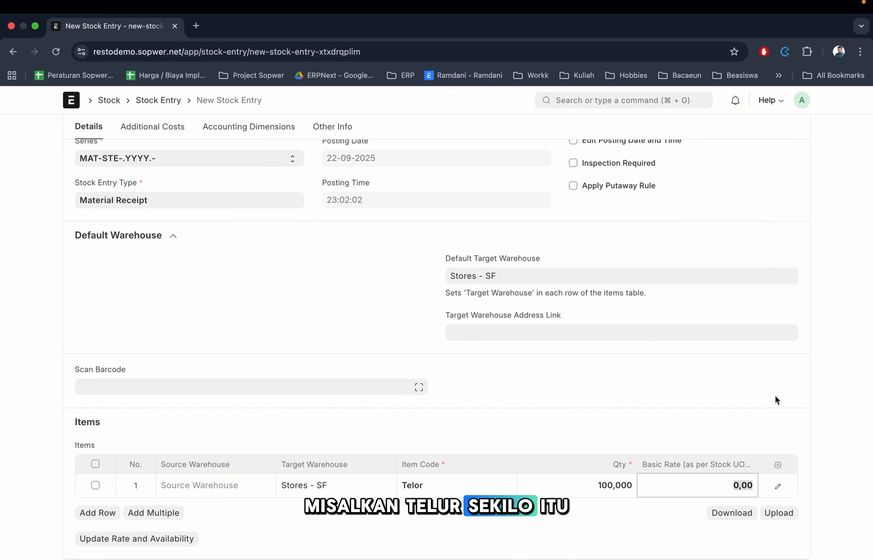
{"action": "type", "text": "30.00"}
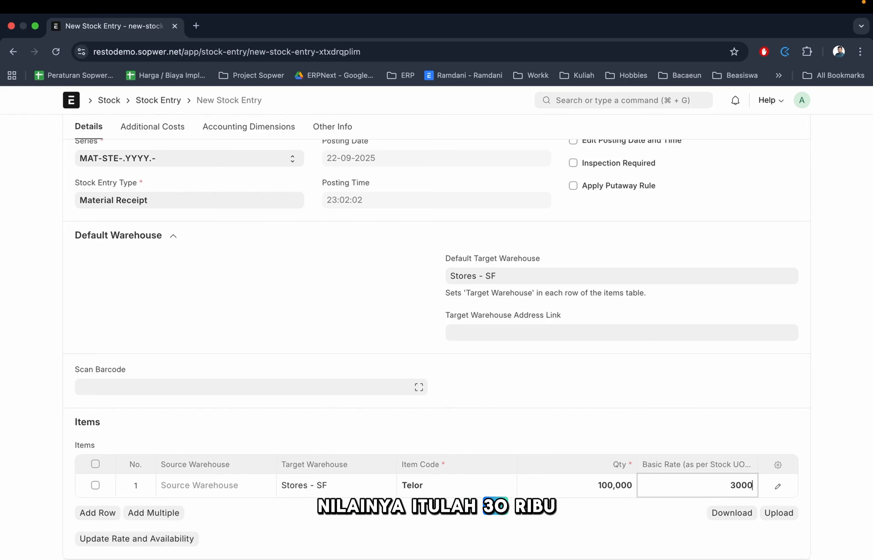
{"action": "type", "text": "0"}
{"action": "left_click", "coordinate": [556, 520]}
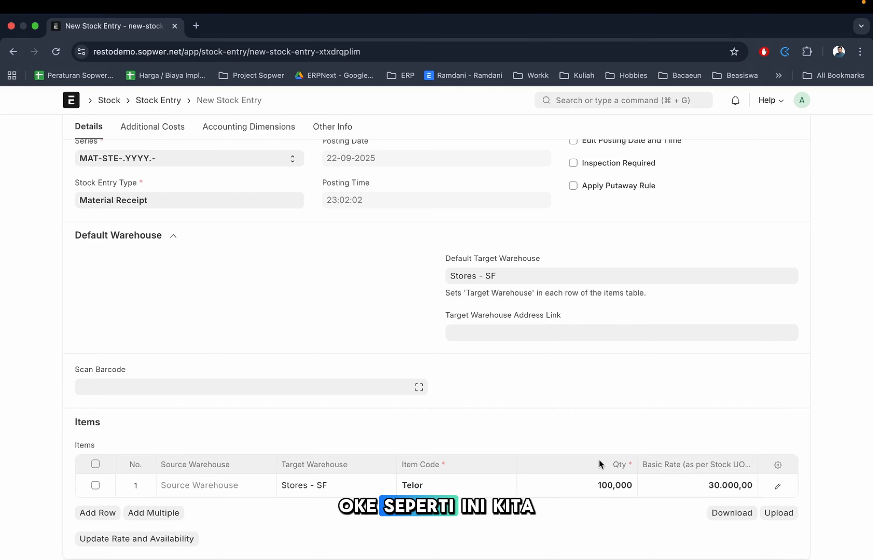
Save and submit the Material Receipt stock entry
{"action": "key", "text": "ctrl+s"}
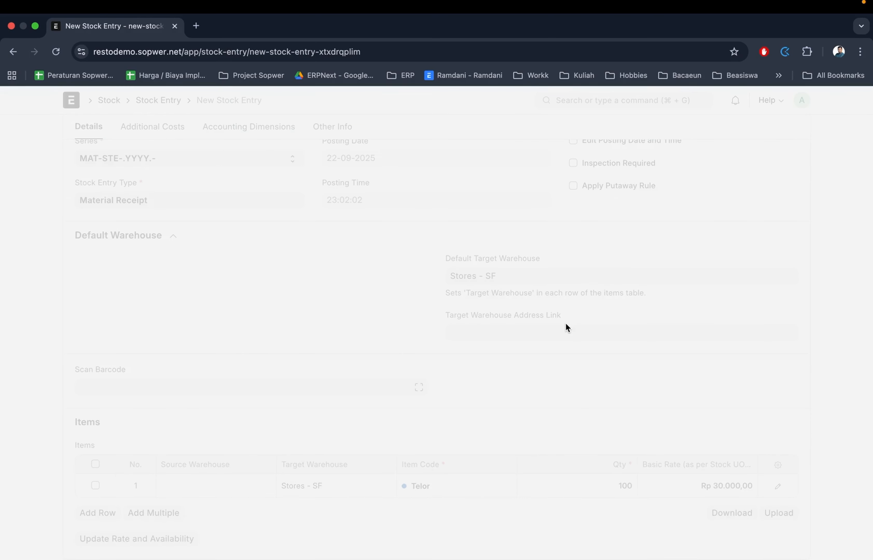
{"action": "key", "text": "ctrl+s"}
{"action": "key", "text": "ctrl+s"}
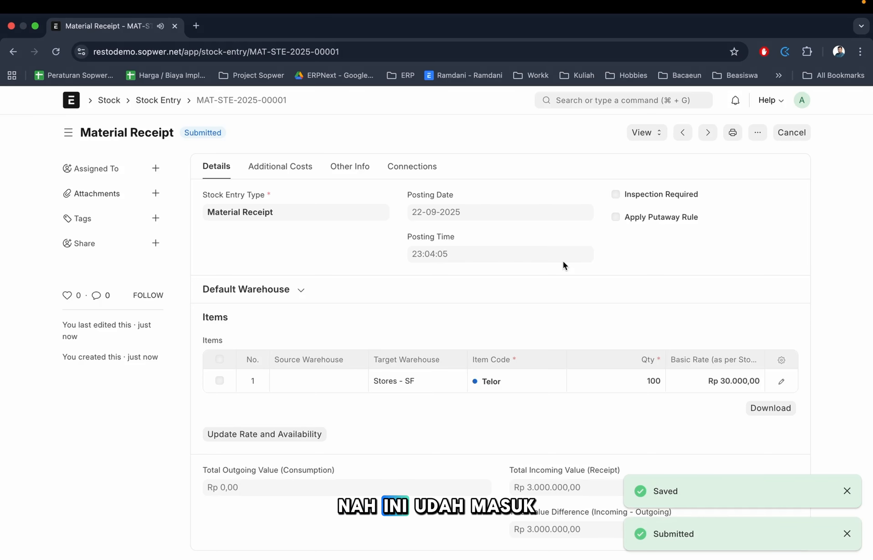
Search for the stock balance report and open it
{"action": "left_click", "coordinate": [594, 100]}
{"action": "type", "text": "s"}
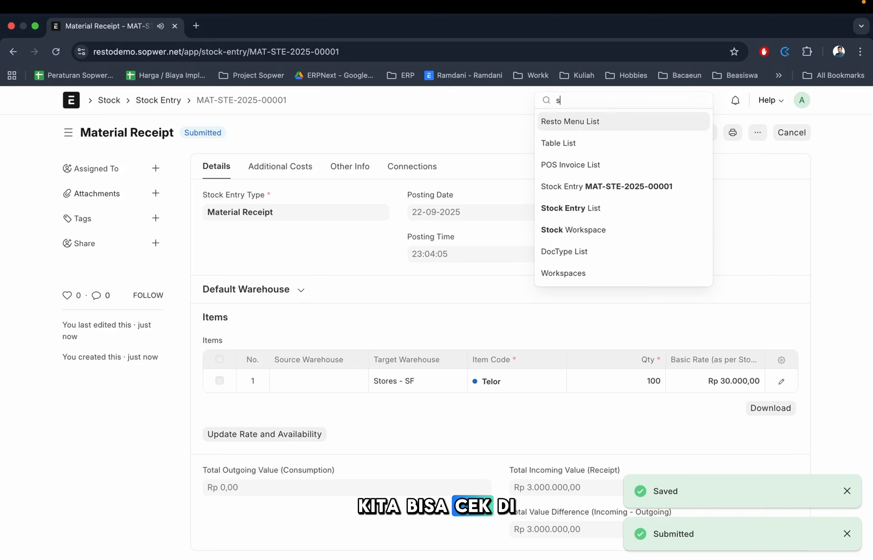
{"action": "type", "text": "tock led"}
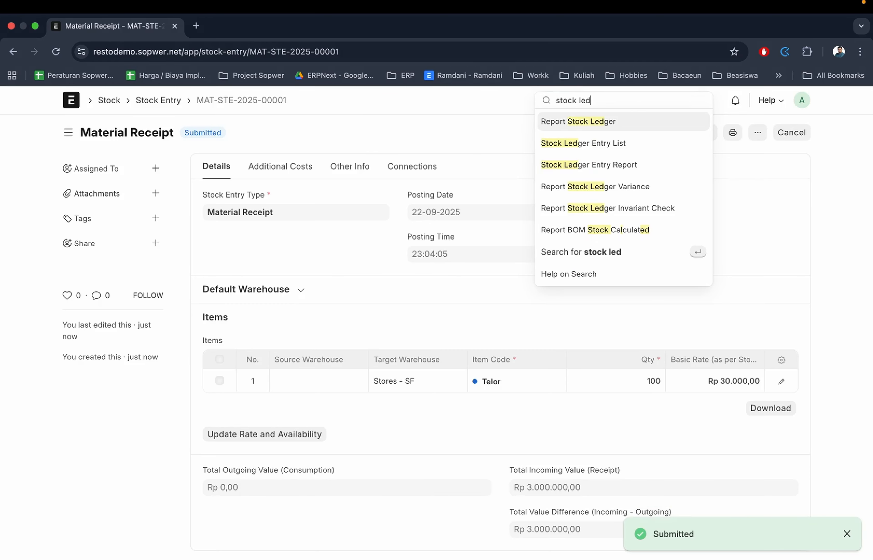
{"action": "key", "text": "BackSpace"}
{"action": "key", "text": "BackSpace"}
{"action": "key", "text": "BackSpace"}
{"action": "type", "text": "ba"}
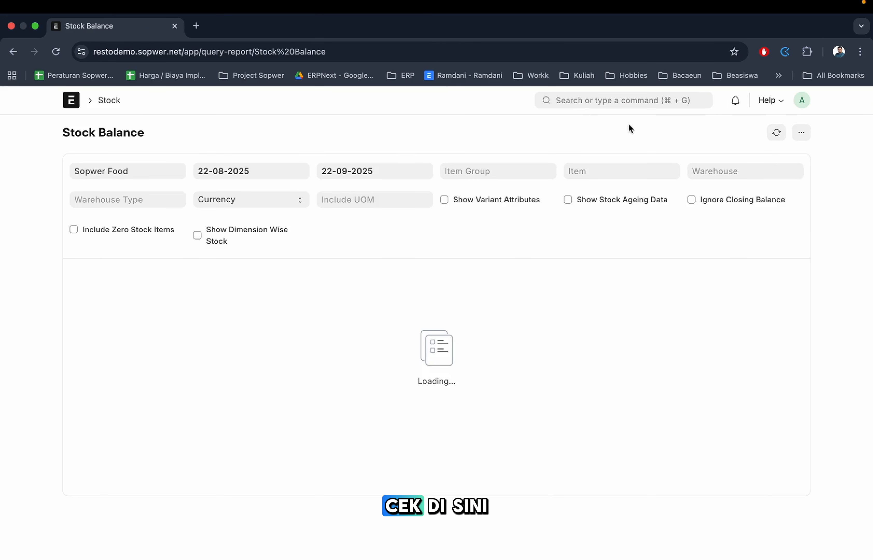
{"action": "left_click", "coordinate": [617, 100]}
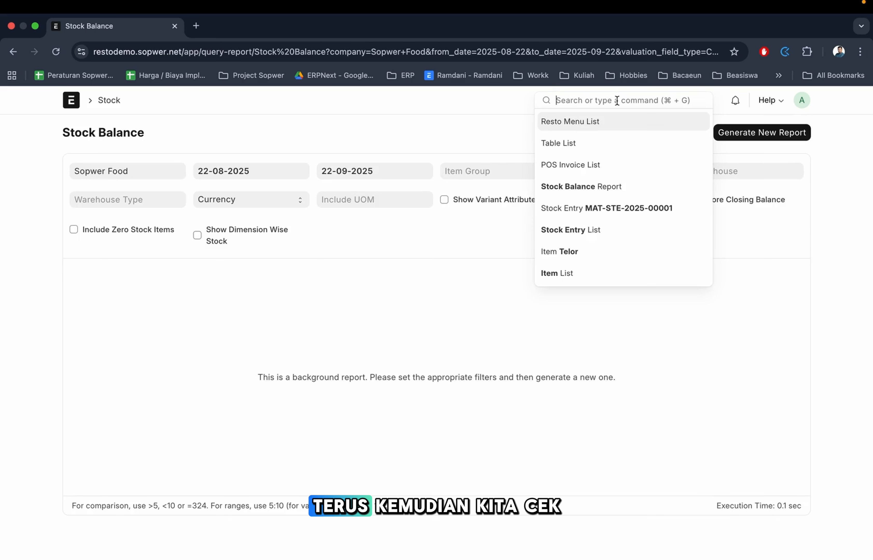
{"action": "type", "text": "s"}
{"action": "key", "text": "BackSpace"}
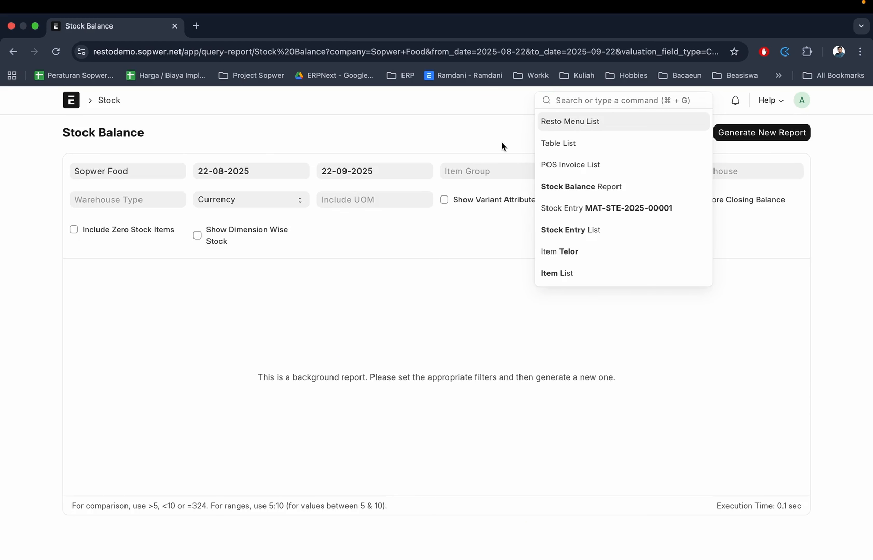
{"action": "left_click", "coordinate": [419, 131]}
Filter the Stock Balance report by the item Telor, generate a new report and refresh it
{"action": "left_click", "coordinate": [606, 171]}
{"action": "type", "text": "tel"}
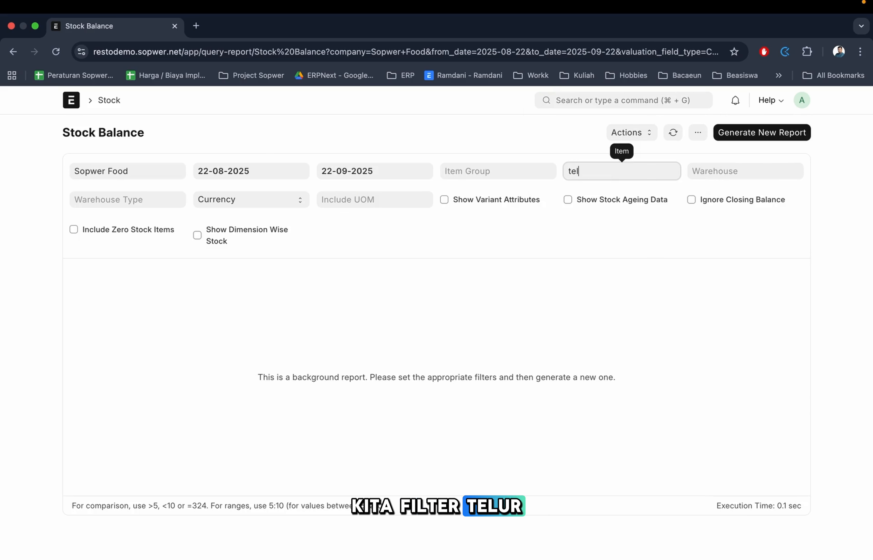
{"action": "type", "text": "or"}
{"action": "key", "text": "Return"}
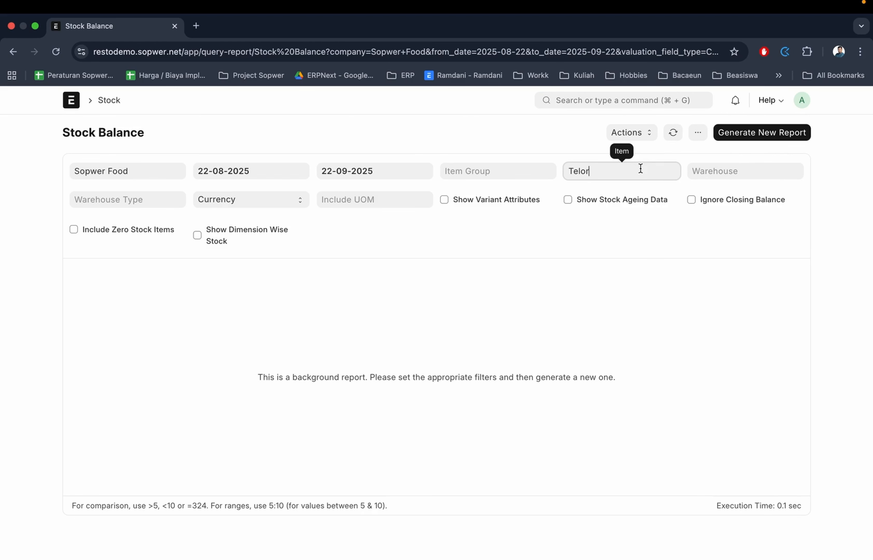
{"action": "left_click", "coordinate": [759, 132]}
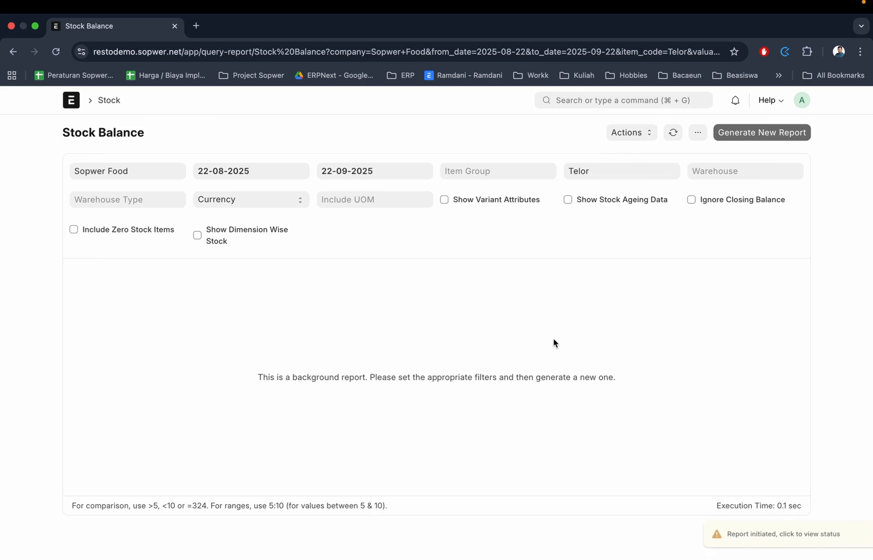
{"action": "left_click", "coordinate": [673, 133]}
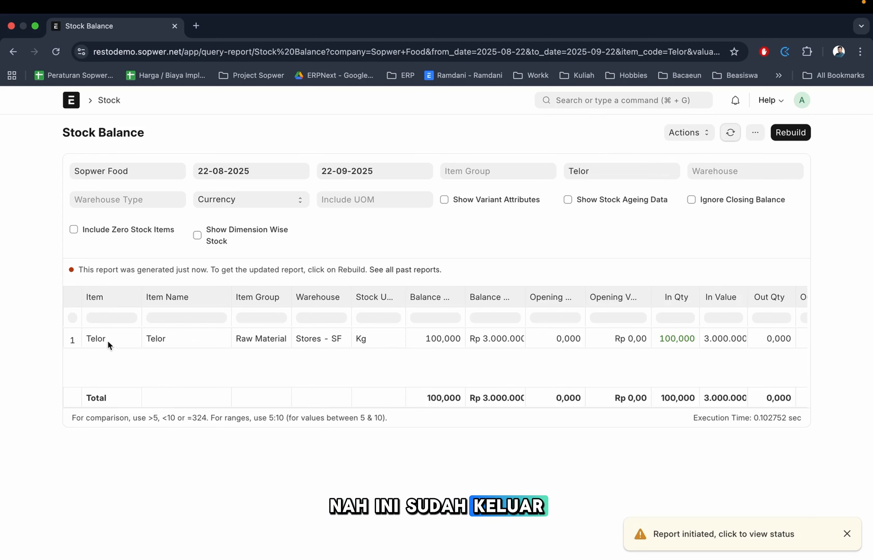
Widen the Balance Qty, Balance Value and Valuation Rate columns of the Stock Balance report
{"action": "left_click_drag", "start_coordinate": [465, 297], "coordinate": [495, 297]}
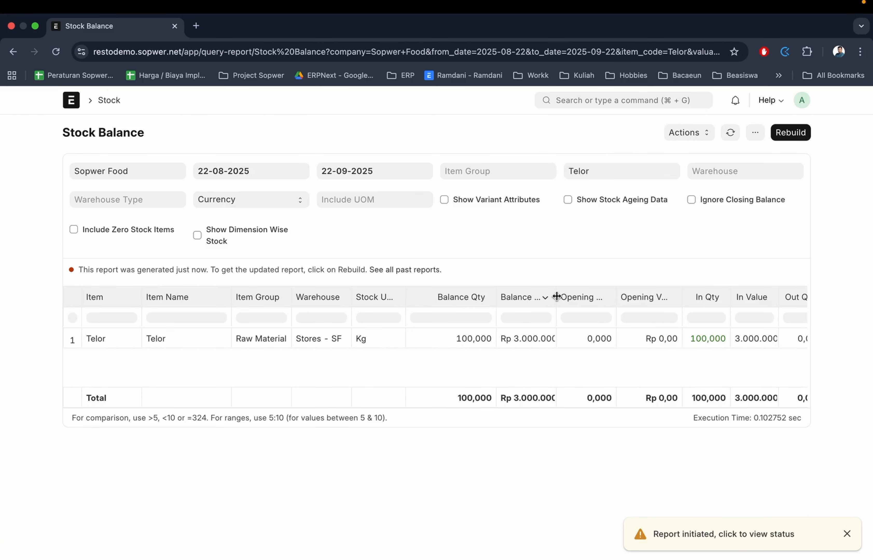
{"action": "left_click_drag", "start_coordinate": [557, 296], "coordinate": [600, 297]}
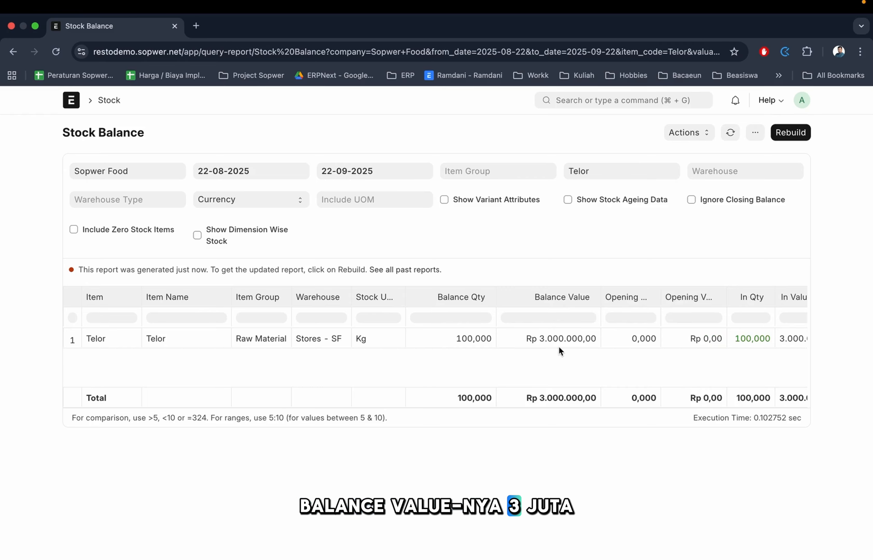
{"action": "scroll", "coordinate": [559, 347], "scroll_direction": "right", "scroll_amount": 10}
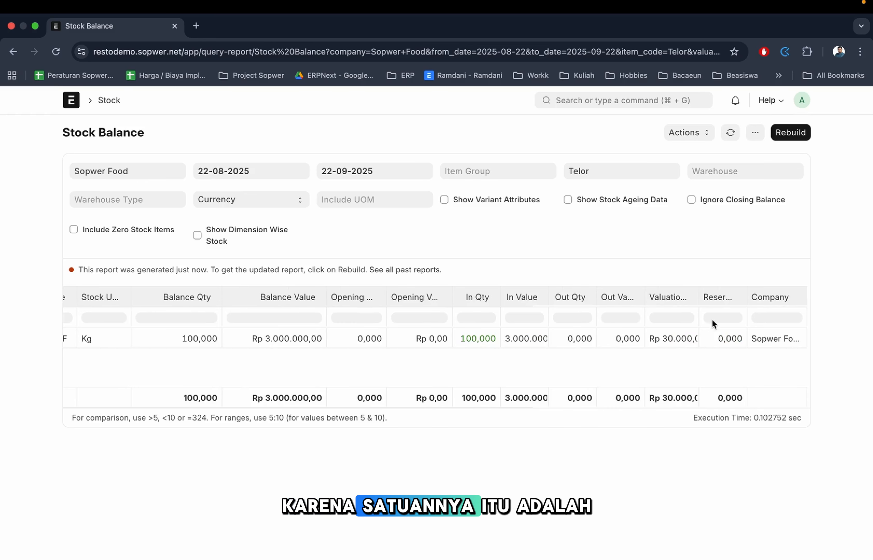
{"action": "left_click_drag", "start_coordinate": [704, 297], "coordinate": [739, 298]}
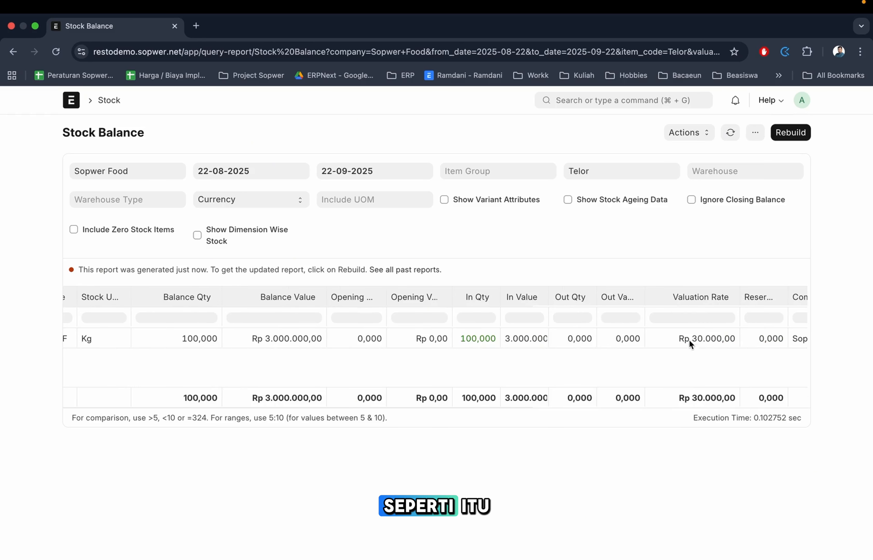
{"action": "scroll", "coordinate": [369, 358], "scroll_direction": "left", "scroll_amount": 10}
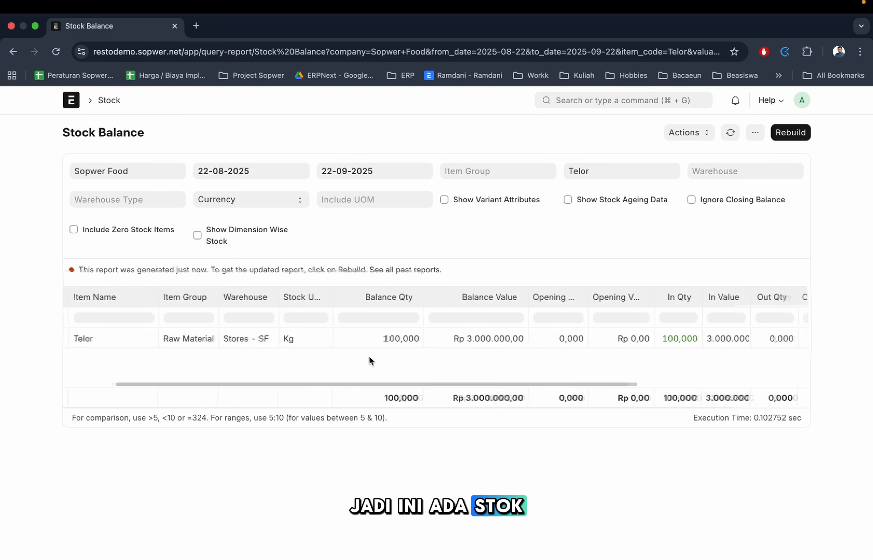
Search for "stock led", open the Stock Ledger report and filter it by the item Telor
{"action": "left_click", "coordinate": [591, 100]}
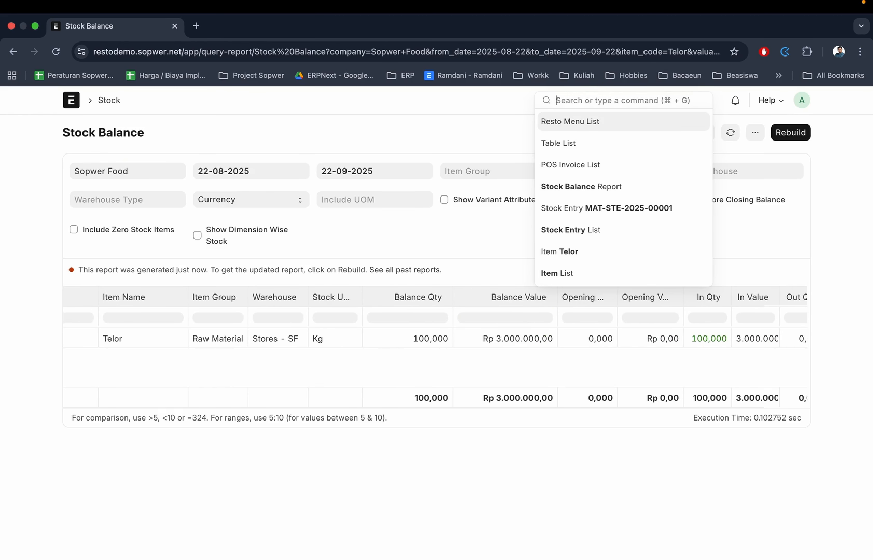
{"action": "type", "text": "stock led"}
{"action": "key", "text": "Return"}
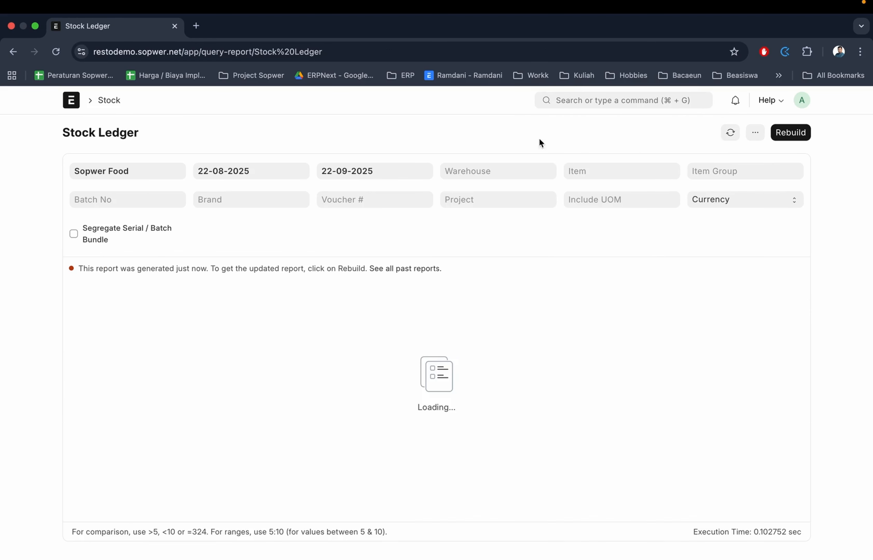
{"action": "left_click", "coordinate": [590, 171]}
{"action": "type", "text": "telor"}
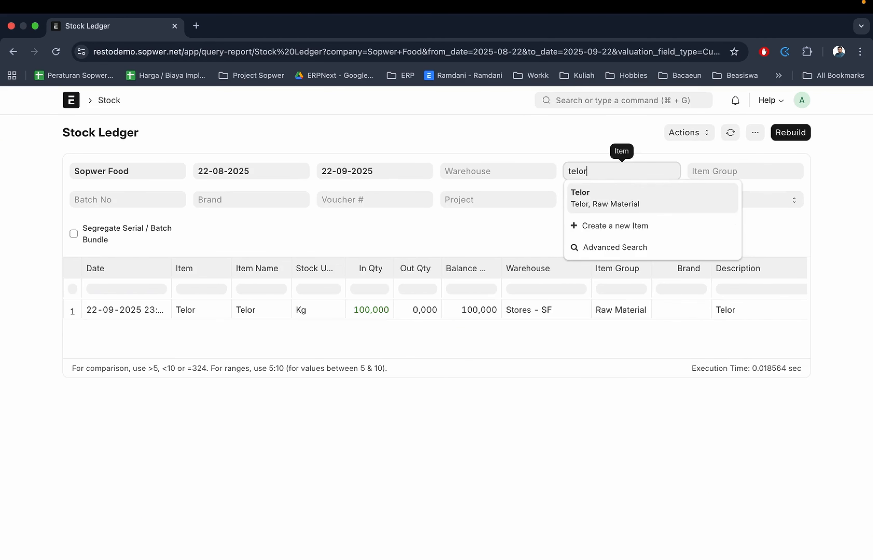
{"action": "key", "text": "Return"}
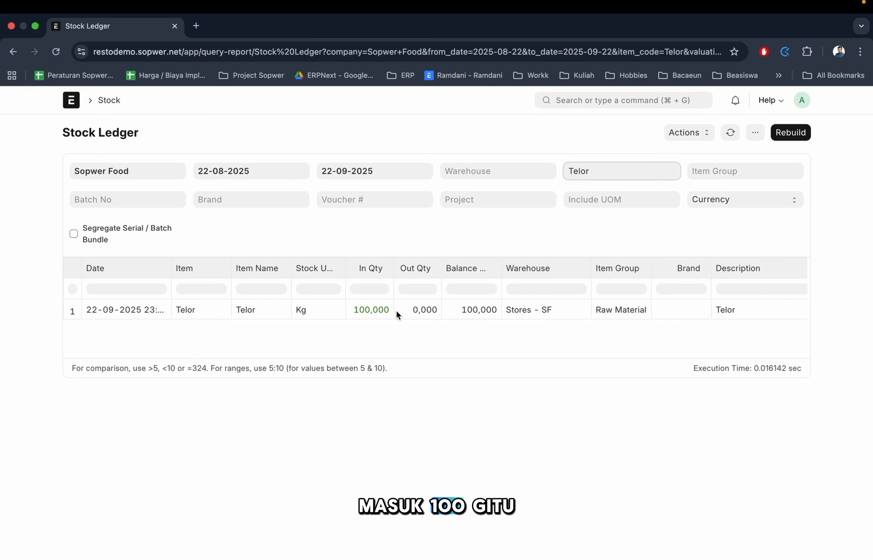
Search for "stock en", open the Stock Entry list and view the submitted Material Receipt entry
{"action": "left_click", "coordinate": [583, 98]}
{"action": "type", "text": "s"}
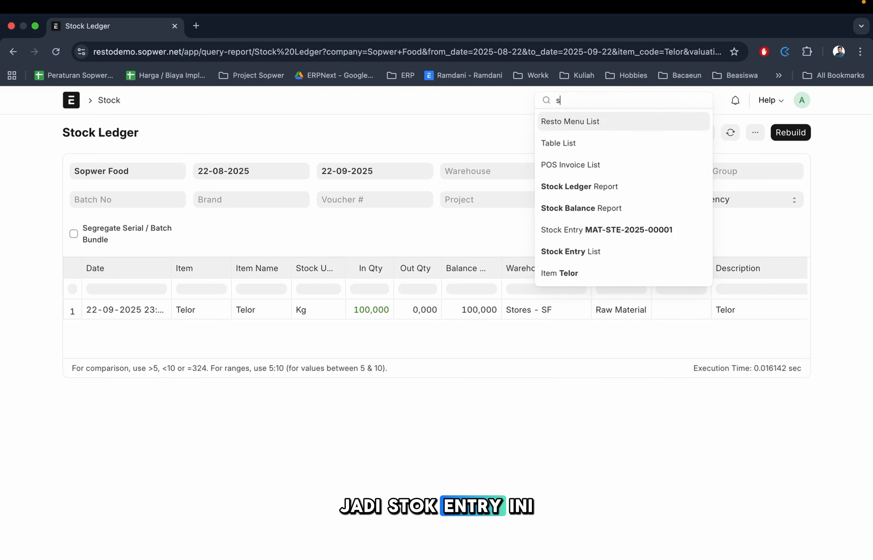
{"action": "type", "text": "tock en"}
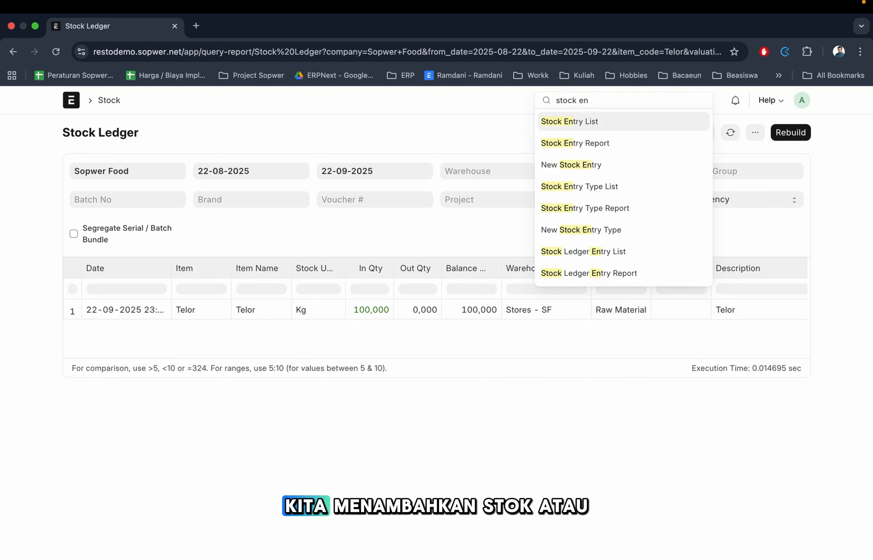
{"action": "key", "text": "Return"}
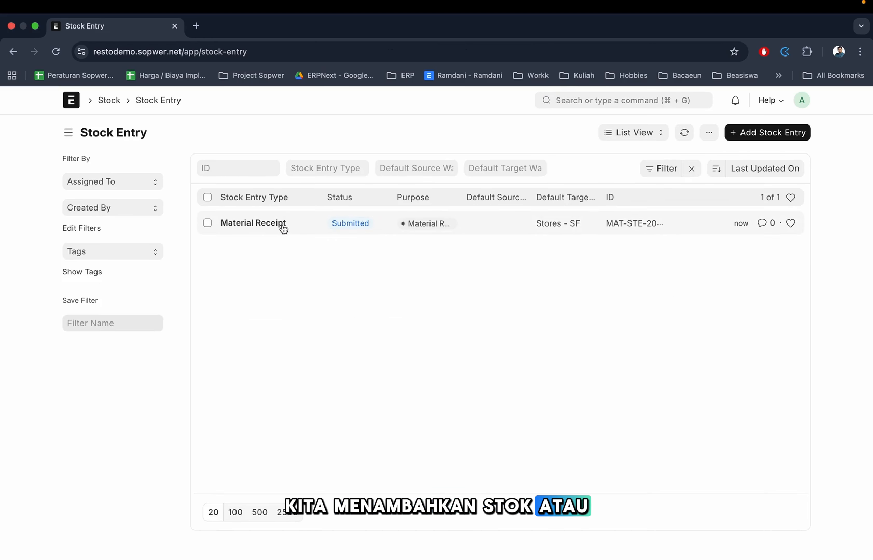
{"action": "left_click", "coordinate": [267, 225]}
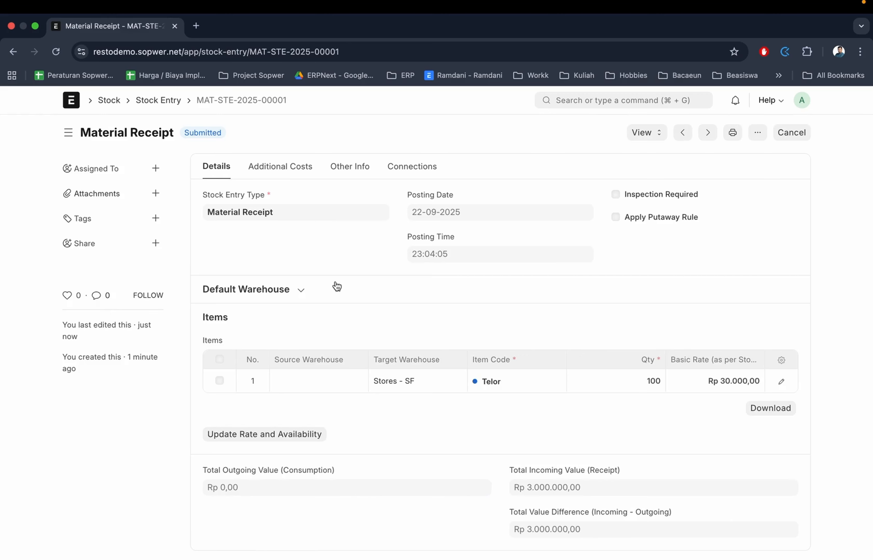
Start a new stock entry and set its stock entry type to Material Issue
{"action": "key", "text": "super+b"}
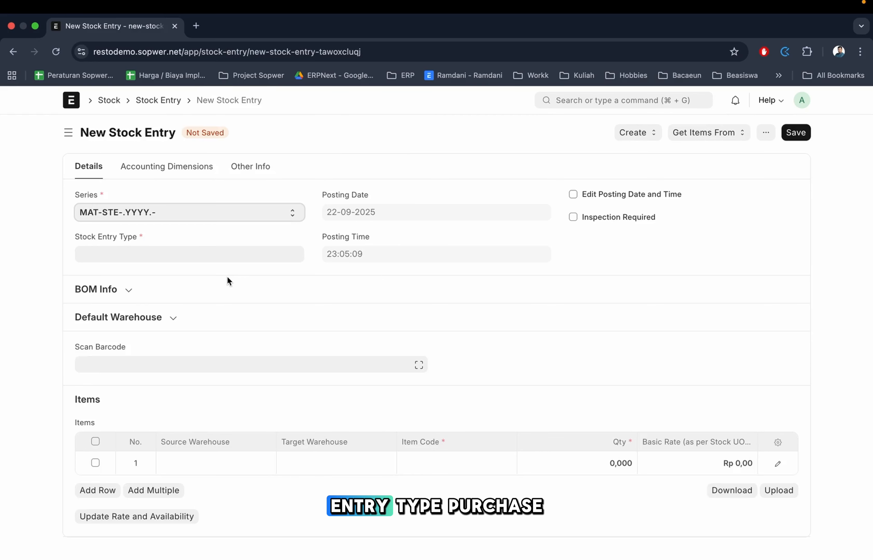
{"action": "left_click", "coordinate": [184, 255]}
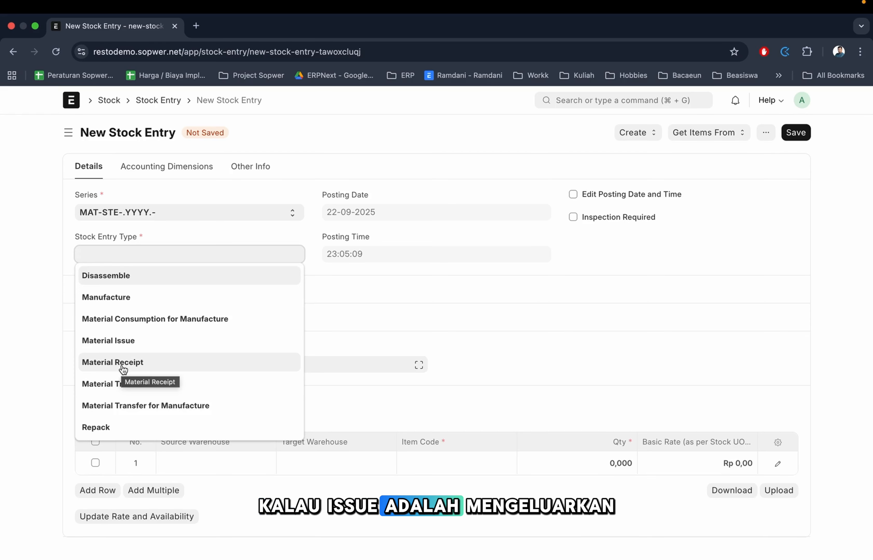
{"action": "left_click", "coordinate": [139, 345]}
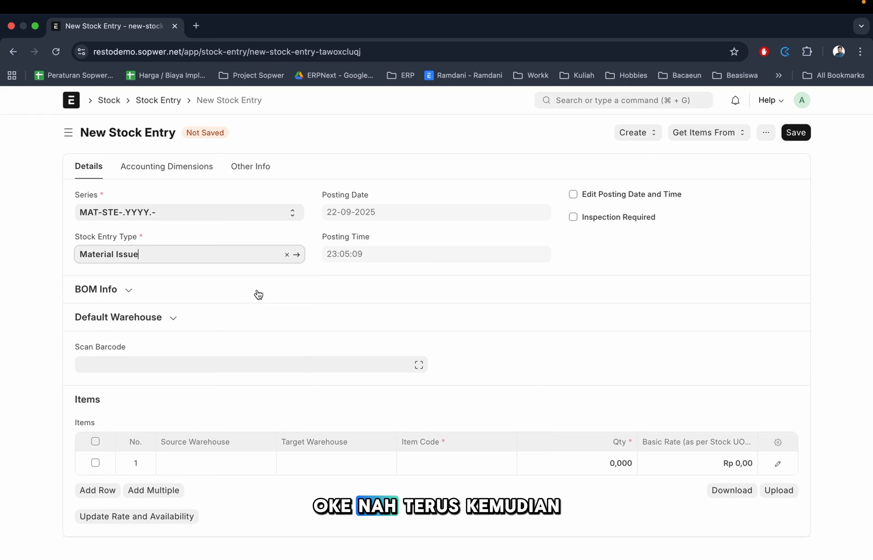
Expand the default warehouse section and set the default source warehouse to Stores - SF
{"action": "left_click", "coordinate": [118, 318]}
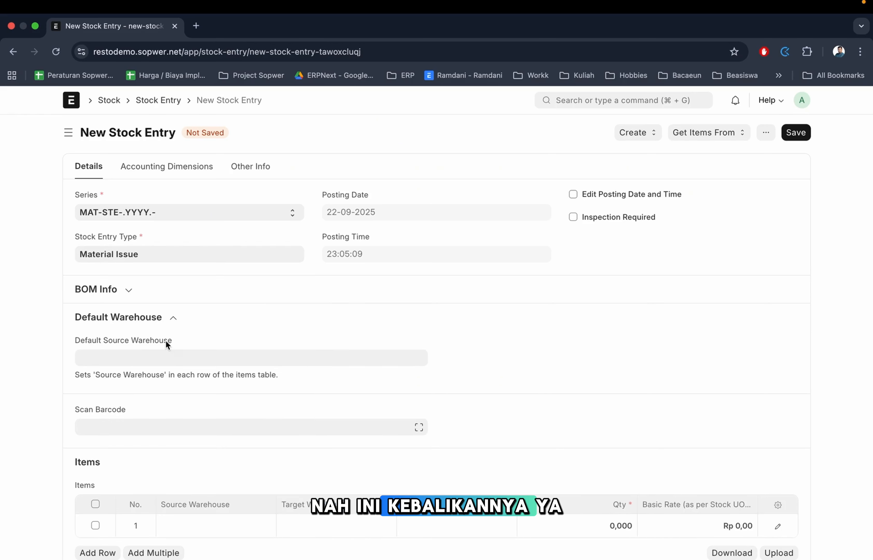
{"action": "left_click", "coordinate": [138, 360]}
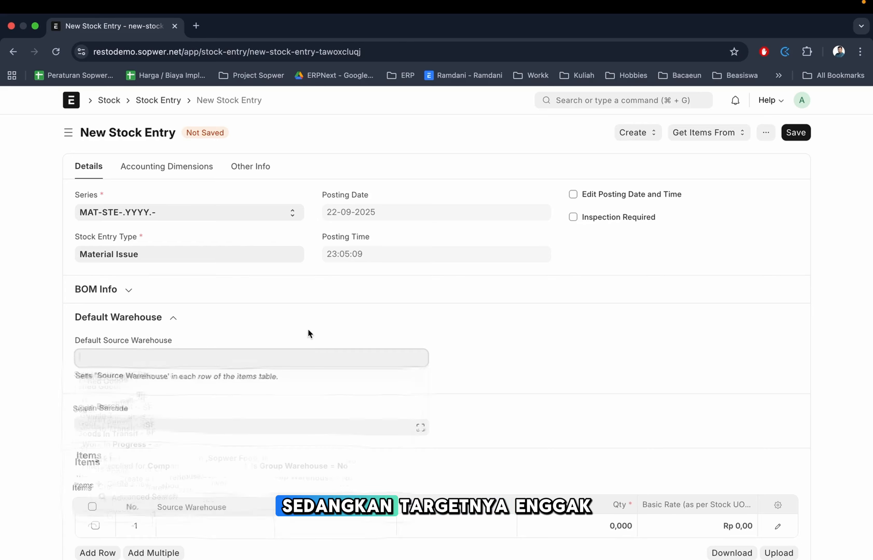
{"action": "left_click", "coordinate": [176, 421]}
{"action": "scroll", "coordinate": [180, 422], "scroll_direction": "down", "scroll_amount": 3}
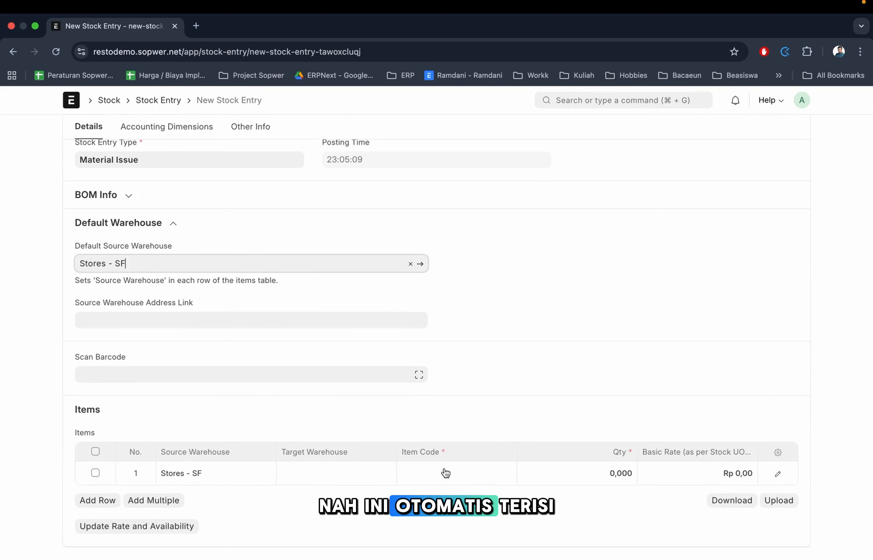
Add the item Telor with a quantity of 20 to the first row of the items table
{"action": "left_click", "coordinate": [426, 472]}
{"action": "type", "text": "telor"}
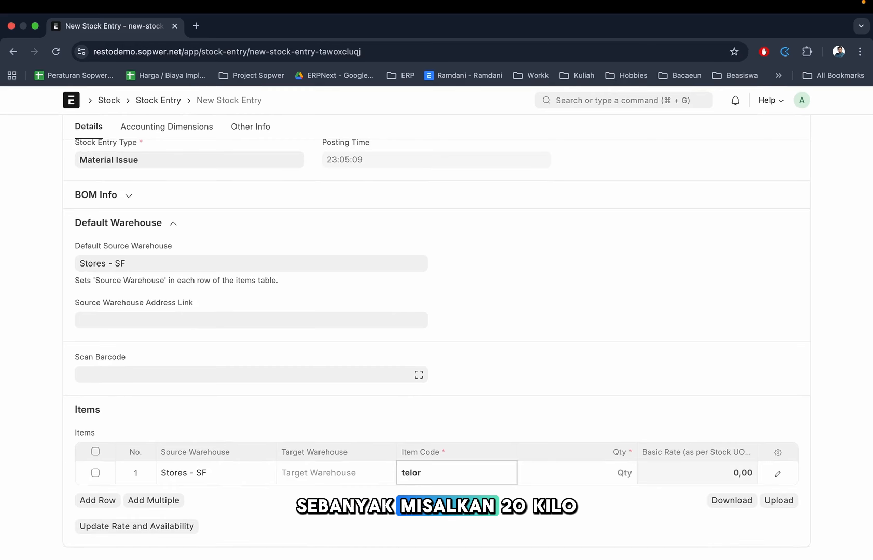
{"action": "key", "text": "Return"}
{"action": "left_click", "coordinate": [592, 468]}
{"action": "type", "text": "2"}
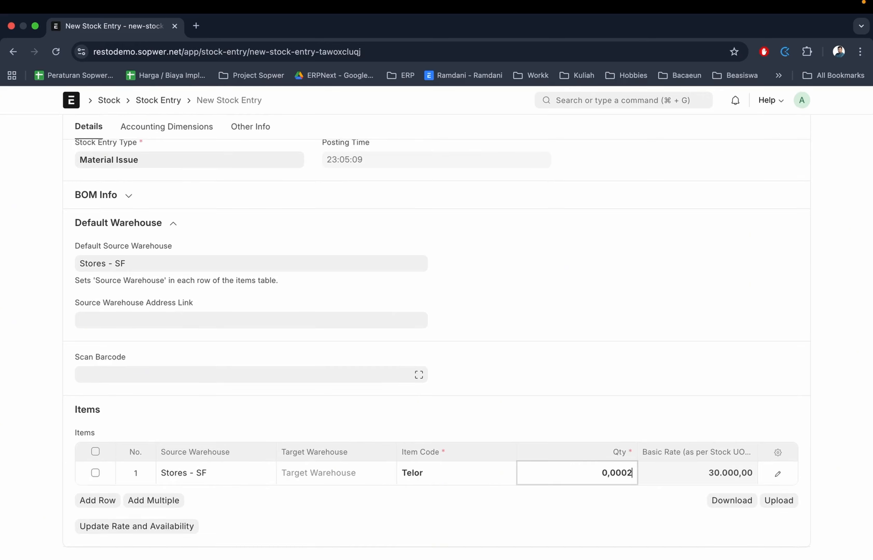
{"action": "type", "text": "0"}
{"action": "key", "text": "super+a"}
{"action": "type", "text": "20"}
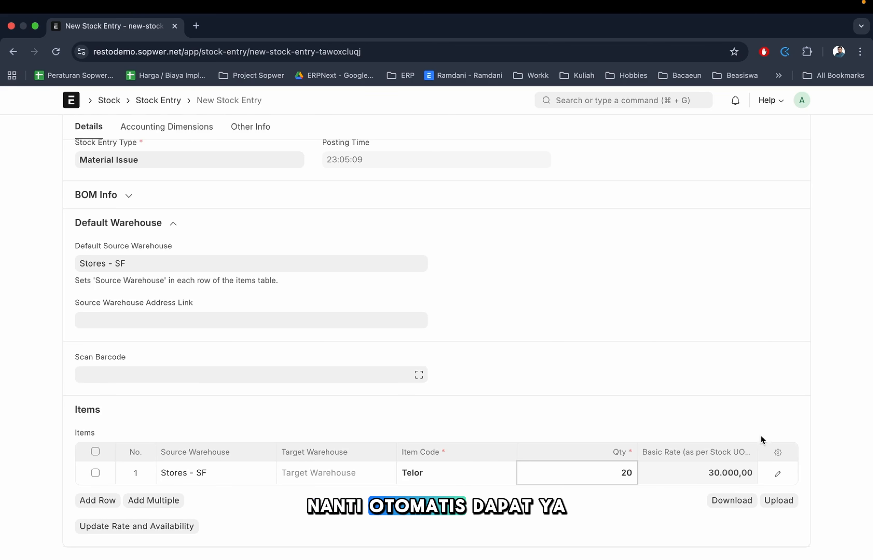
{"action": "left_click", "coordinate": [834, 460]}
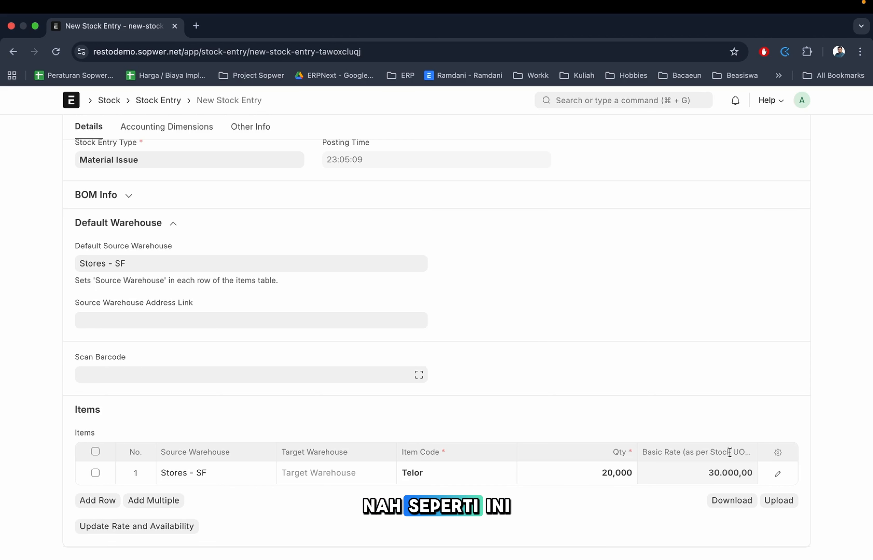
Save the Material Issue entry and submit it
{"action": "scroll", "coordinate": [731, 352], "scroll_direction": "up", "scroll_amount": 5}
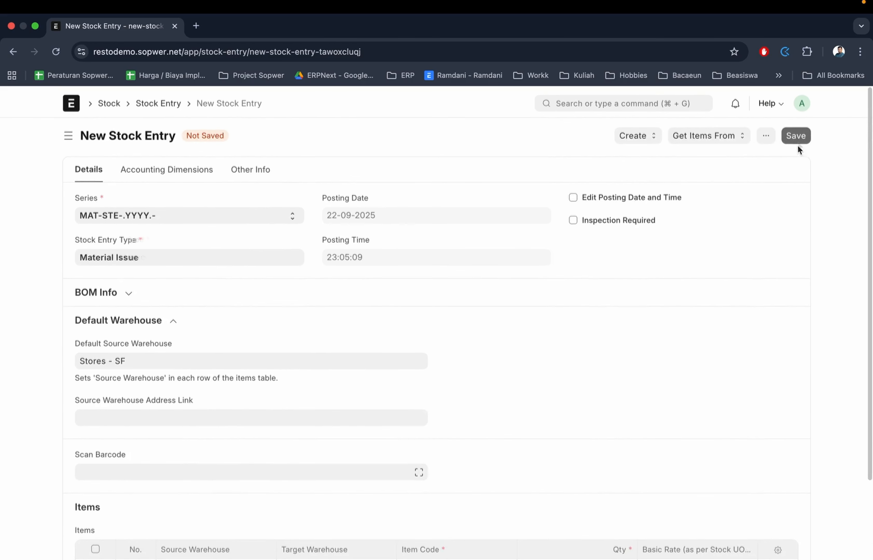
{"action": "left_click", "coordinate": [792, 133]}
{"action": "scroll", "coordinate": [717, 354], "scroll_direction": "down", "scroll_amount": 5}
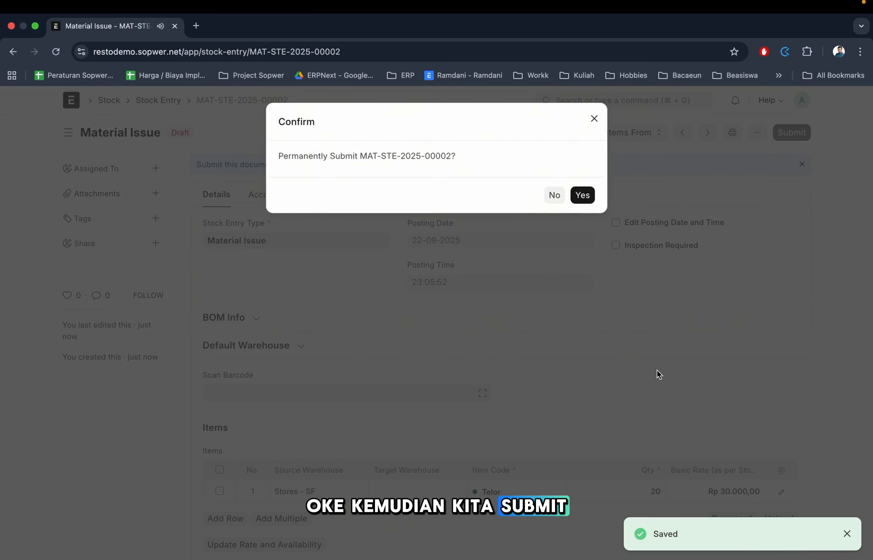
{"action": "key", "text": "Return"}
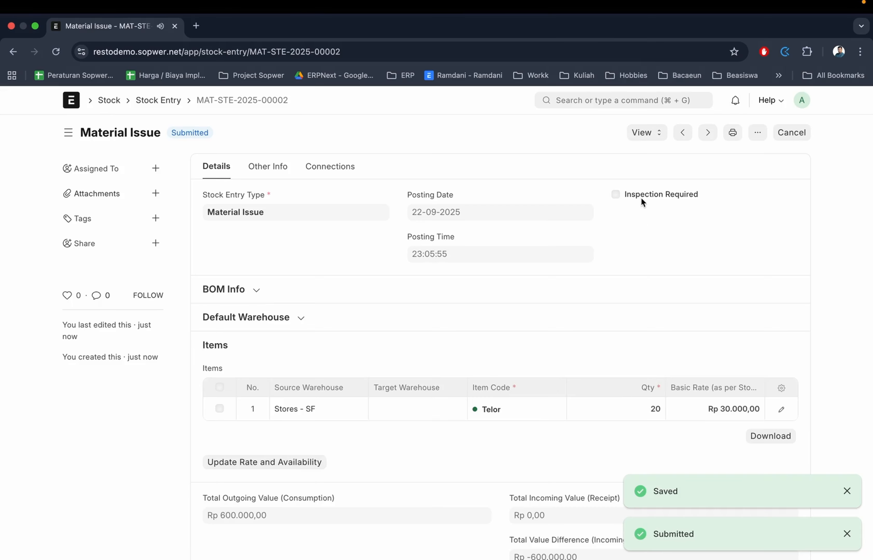
Search for "stock led", open the Stock Ledger report, and rebuild and refresh it for the item Telor
{"action": "left_click", "coordinate": [599, 100]}
{"action": "type", "text": "stock"}
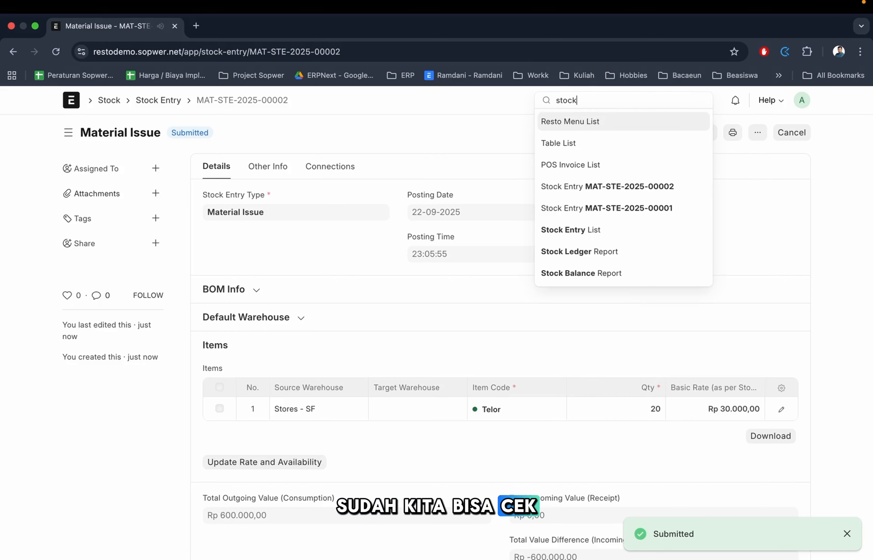
{"action": "type", "text": " led"}
{"action": "key", "text": "Return"}
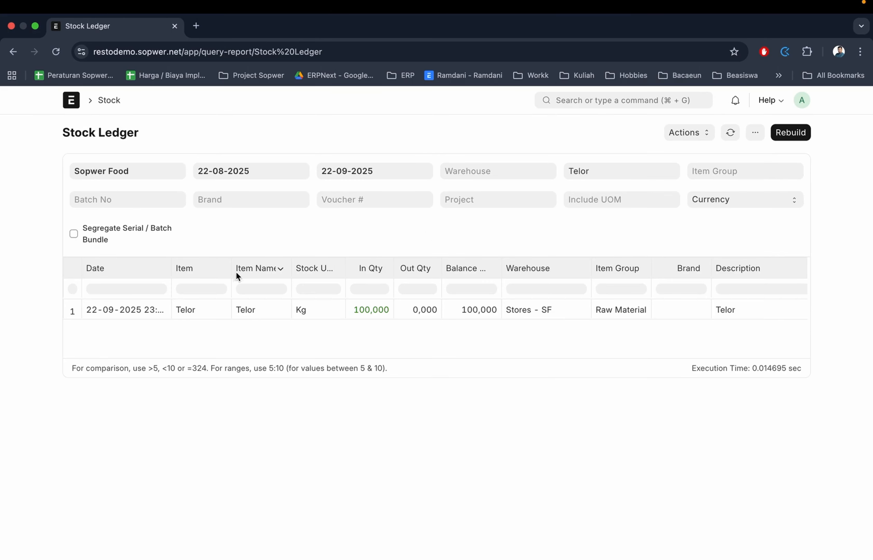
{"action": "left_click", "coordinate": [783, 132]}
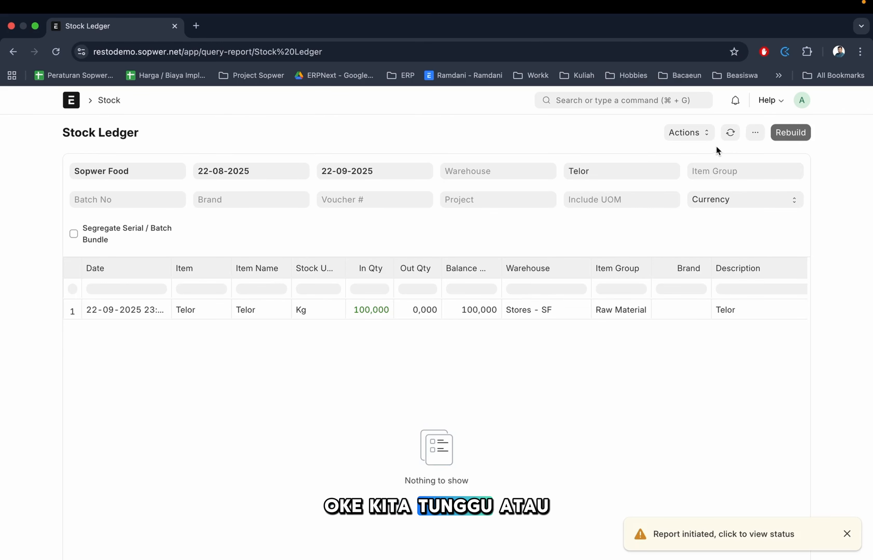
{"action": "left_click", "coordinate": [729, 133]}
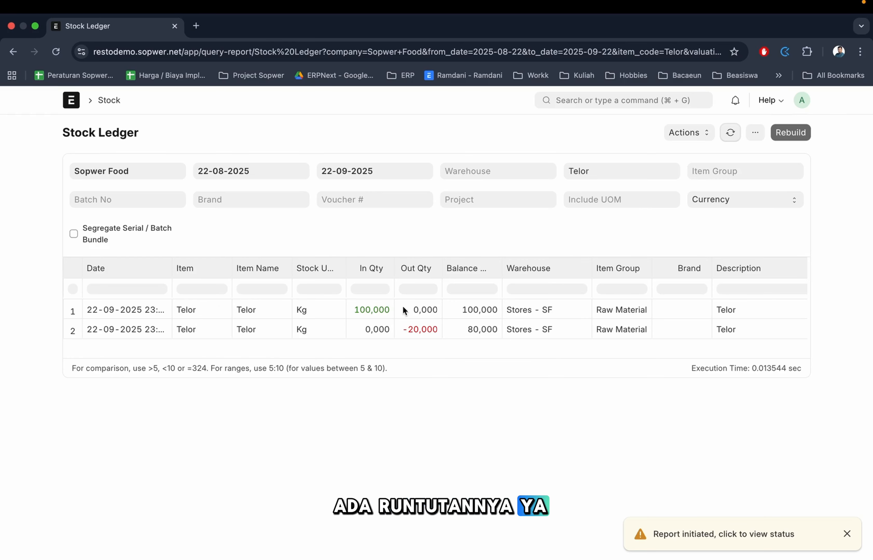
Widen the Voucher # column in the Stock Ledger and examine the vouchers and quantities of the Telor movements
{"action": "scroll", "coordinate": [522, 326], "scroll_direction": "right", "scroll_amount": 10}
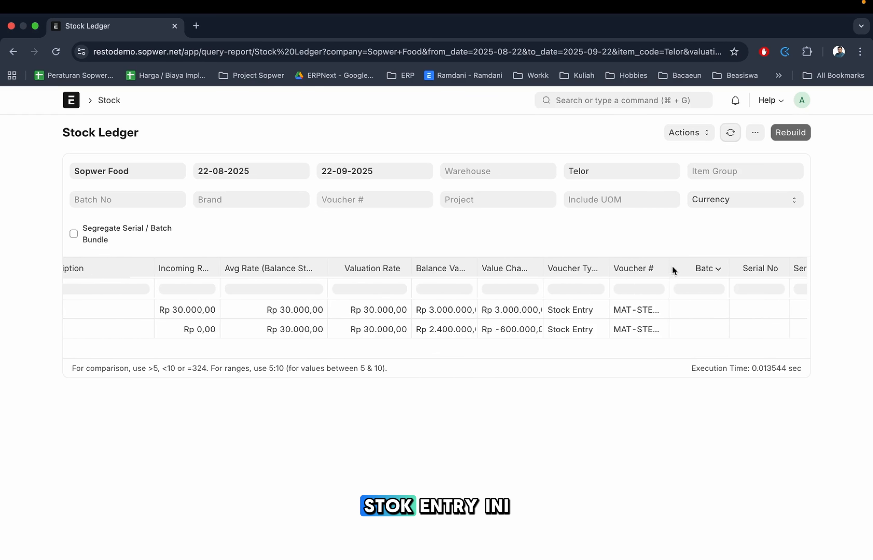
{"action": "left_click_drag", "start_coordinate": [669, 270], "coordinate": [720, 265]}
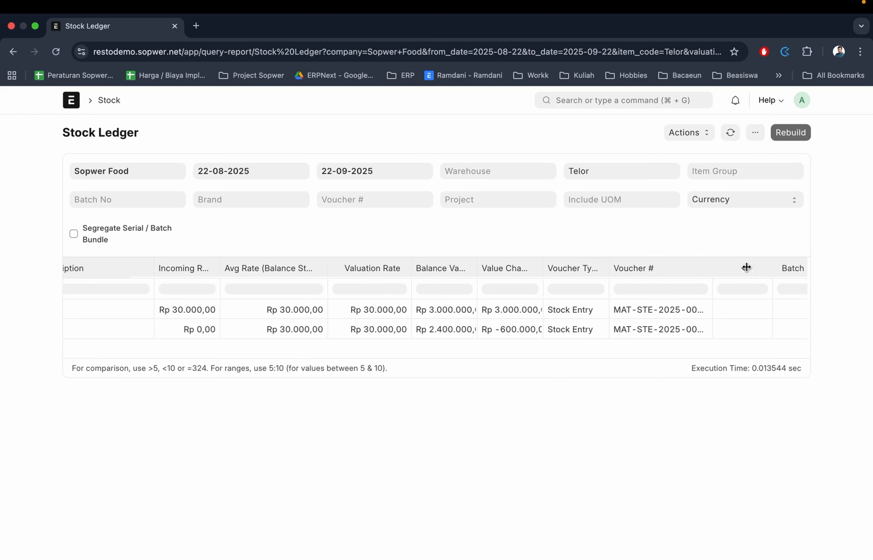
{"action": "scroll", "coordinate": [604, 321], "scroll_direction": "left", "scroll_amount": 15}
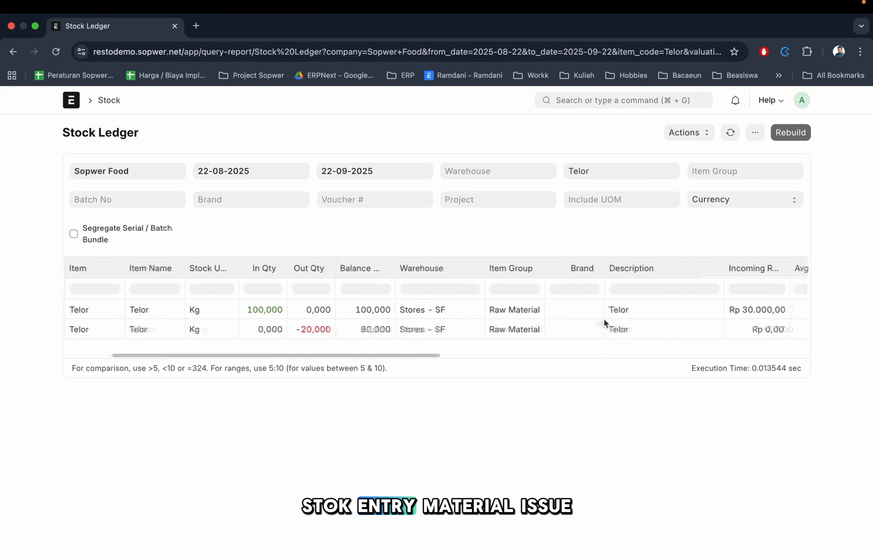
{"action": "scroll", "coordinate": [603, 318], "scroll_direction": "left", "scroll_amount": 5}
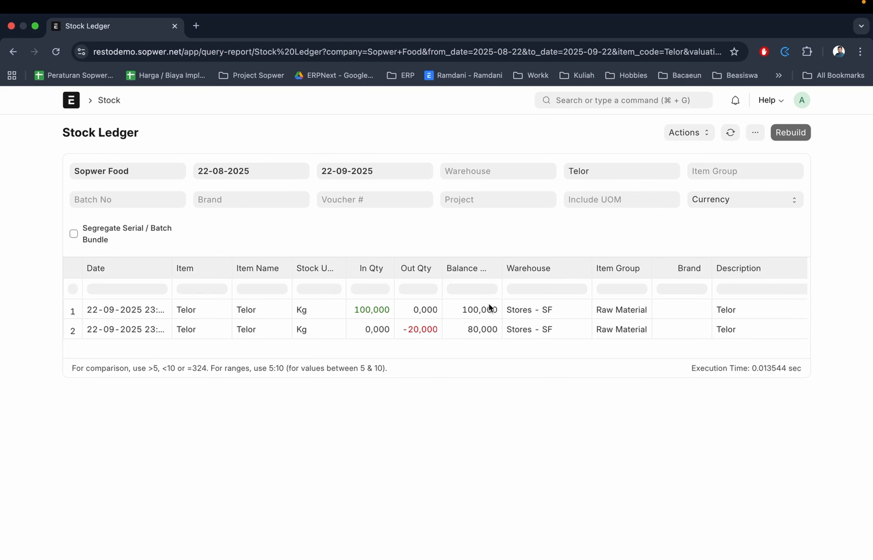
Return to the Material Issue, start a new stock entry and set its stock entry type to Material Transfer
{"action": "scroll", "coordinate": [449, 280], "scroll_direction": "left", "scroll_amount": 10}
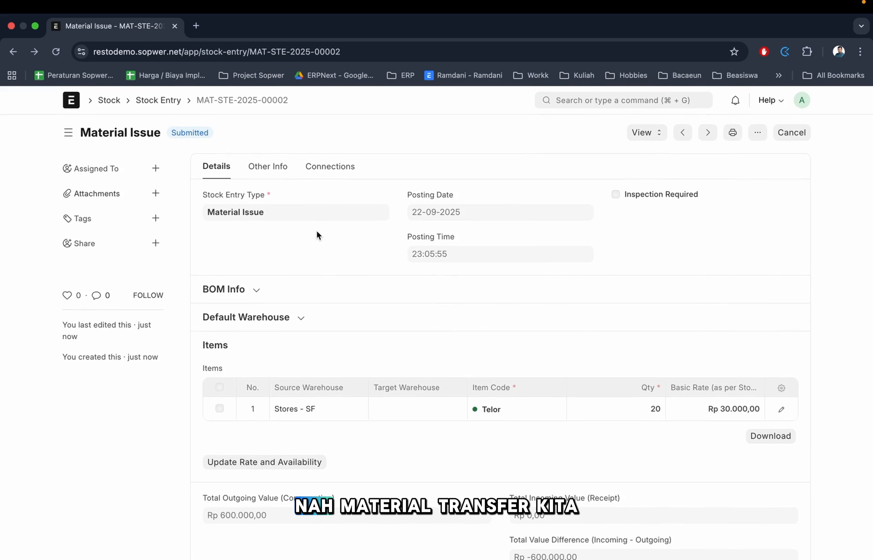
{"action": "key", "text": "super+b"}
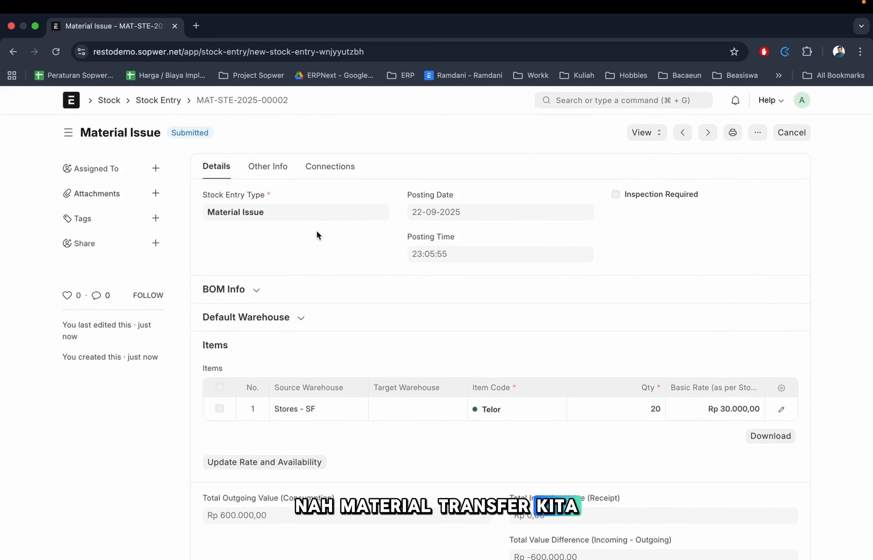
{"action": "left_click", "coordinate": [180, 246]}
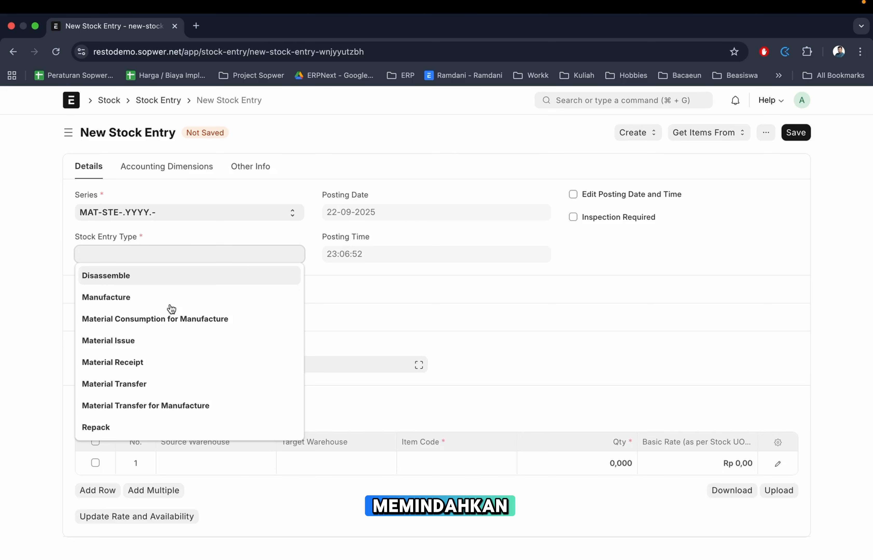
{"action": "left_click", "coordinate": [147, 384]}
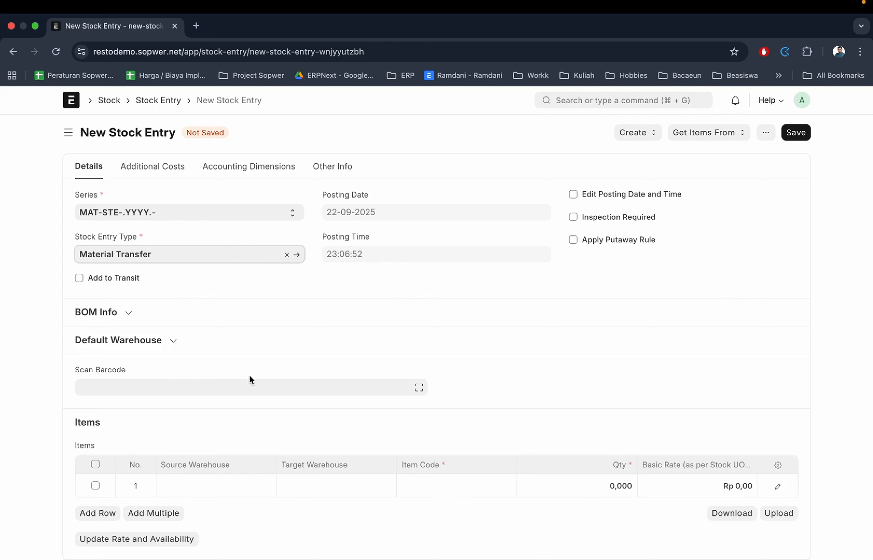
Set the default source warehouse to Stores - SF and the default target warehouse to Finished Goods - SF
{"action": "left_click", "coordinate": [117, 340]}
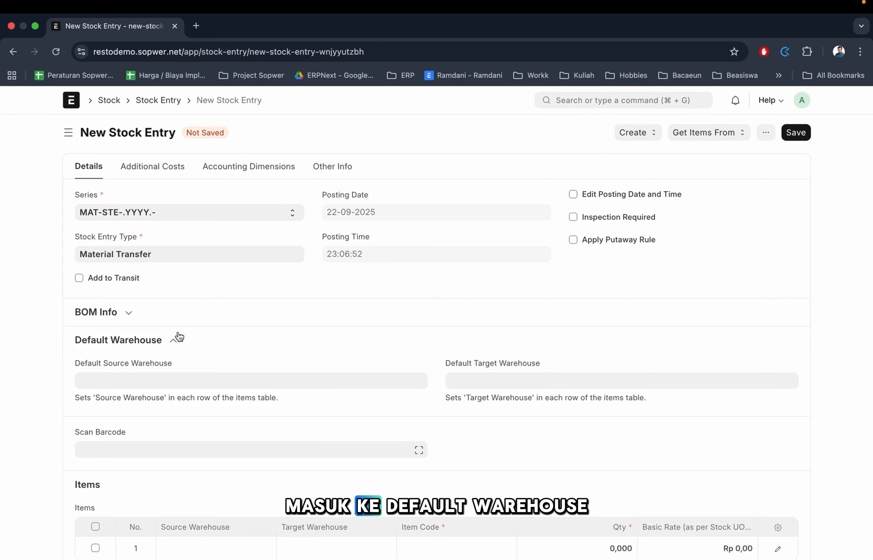
{"action": "left_click", "coordinate": [161, 375]}
{"action": "type", "text": "tor"}
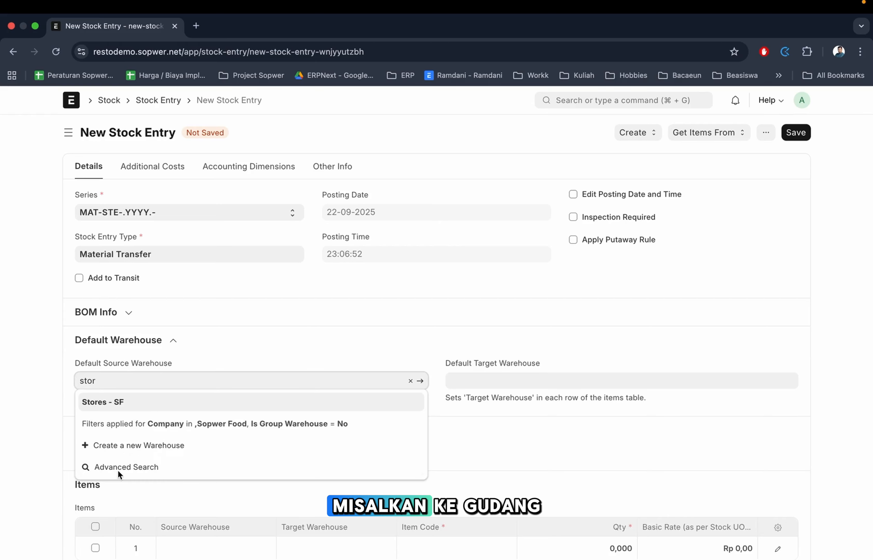
{"action": "left_click", "coordinate": [120, 404]}
{"action": "left_click", "coordinate": [473, 381]}
{"action": "type", "text": "fini"}
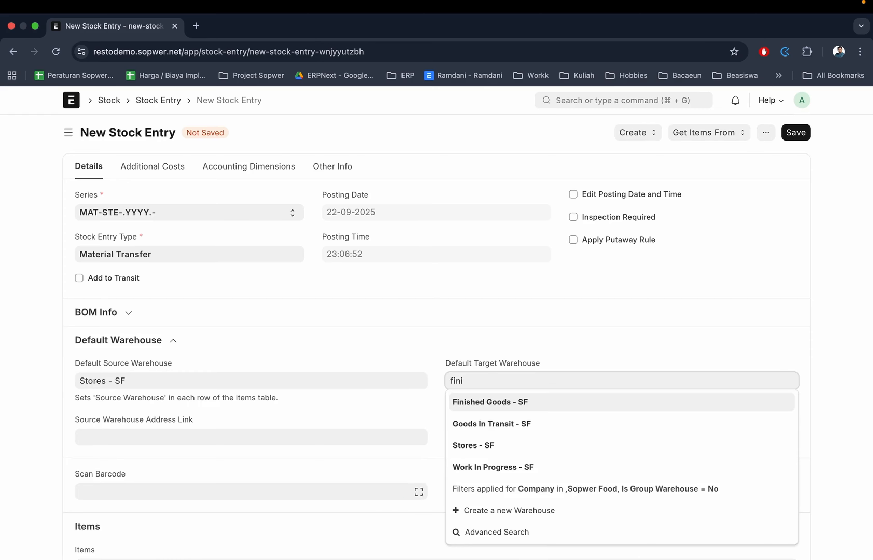
{"action": "key", "text": "Return"}
Add the item Telor with a quantity of 30, and save and submit the Material Transfer entry
{"action": "scroll", "coordinate": [454, 480], "scroll_direction": "down", "scroll_amount": 3}
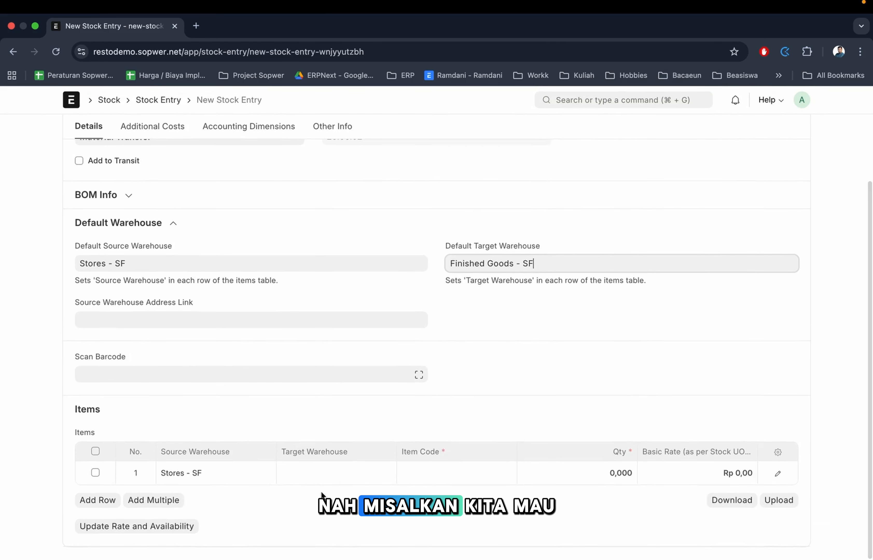
{"action": "left_click", "coordinate": [453, 478]}
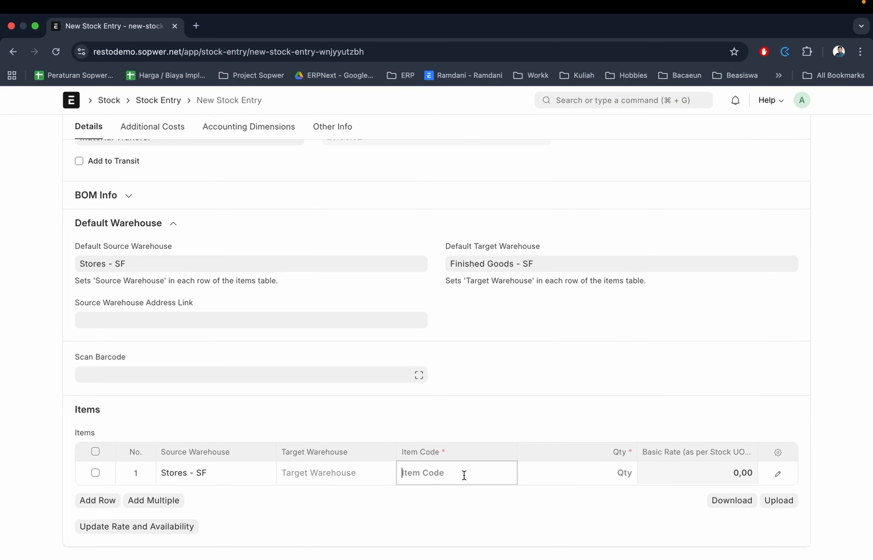
{"action": "type", "text": "telor"}
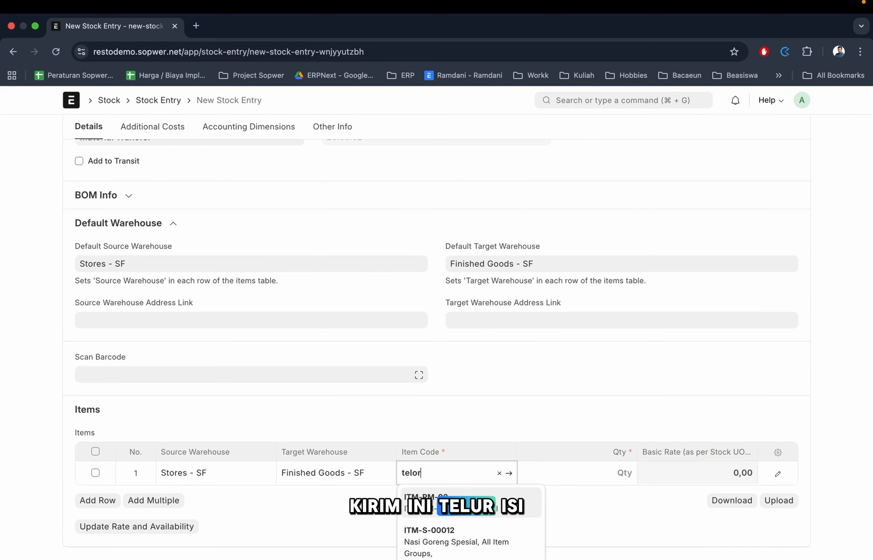
{"action": "key", "text": "Return"}
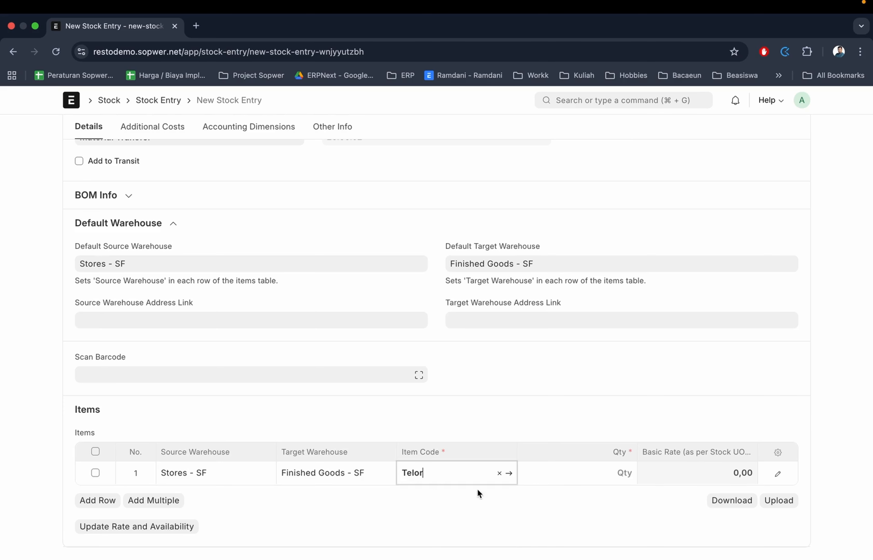
{"action": "left_click", "coordinate": [604, 478]}
{"action": "type", "text": "30"}
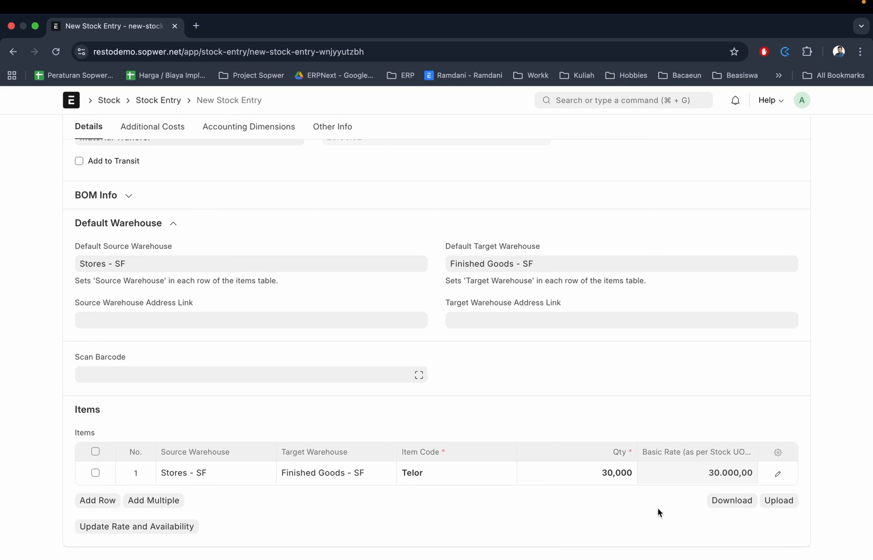
{"action": "key", "text": "super+s"}
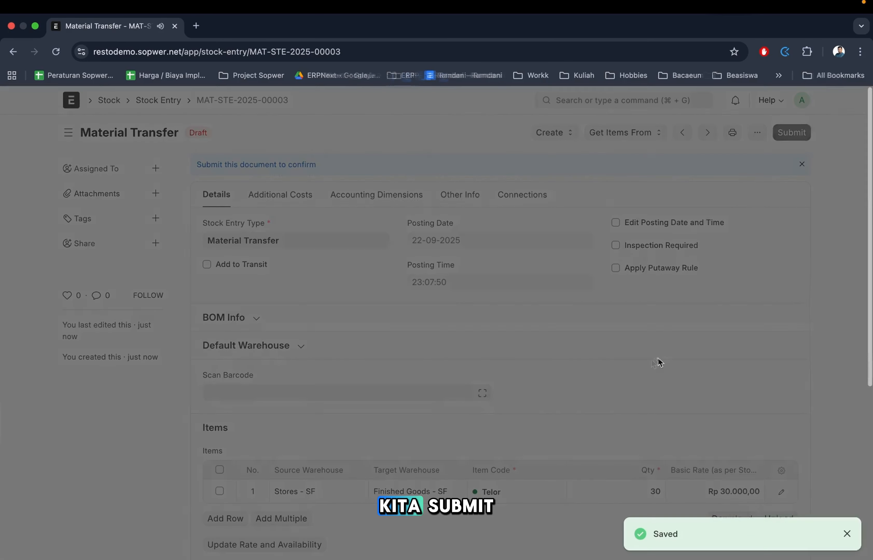
{"action": "key", "text": "Return"}
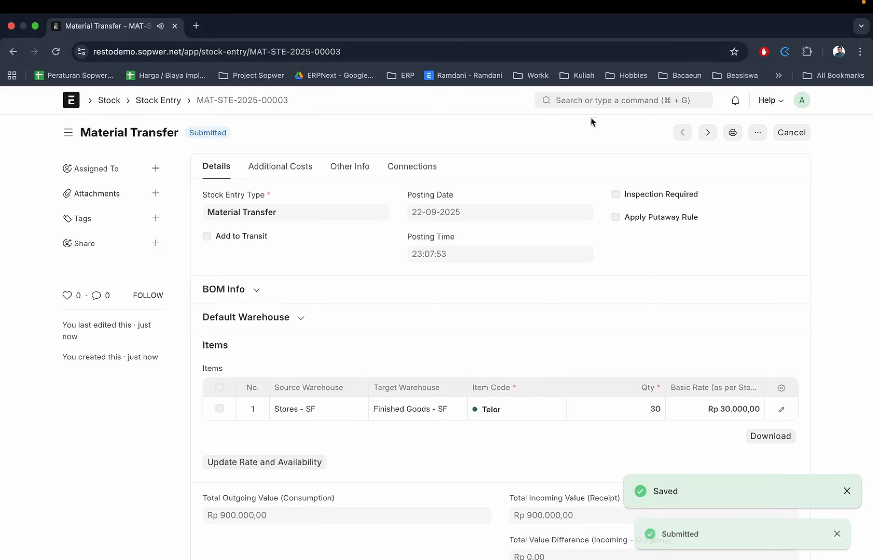
Search for "stock bala", open the Stock Balance report and generate a new report
{"action": "left_click", "coordinate": [590, 101]}
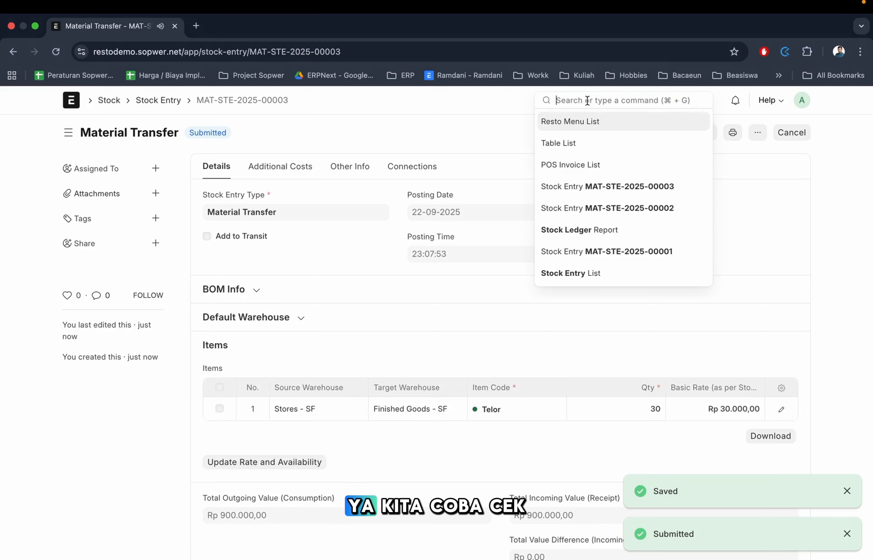
{"action": "type", "text": "stock bala"}
{"action": "key", "text": "Return"}
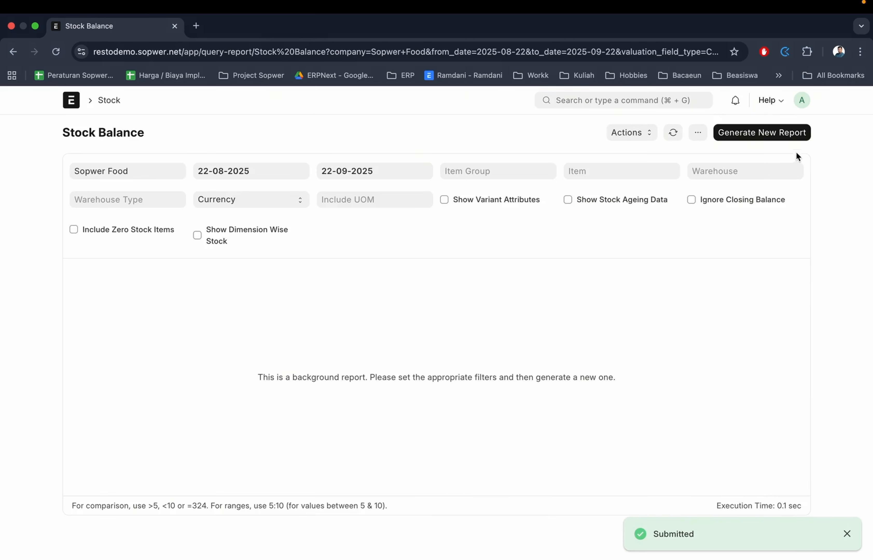
{"action": "left_click", "coordinate": [773, 135]}
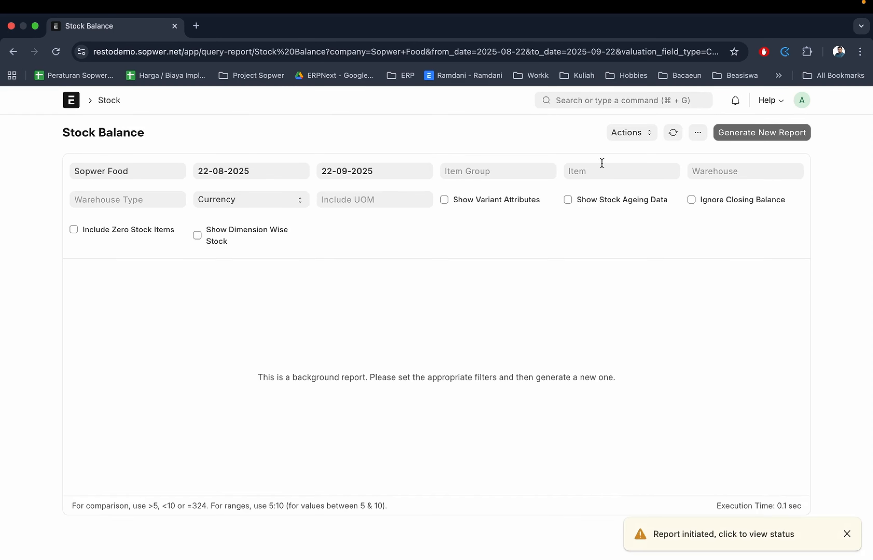
Filter the Stock Balance report by the item Telor and refresh it
{"action": "left_click", "coordinate": [594, 171]}
{"action": "type", "text": "tel"}
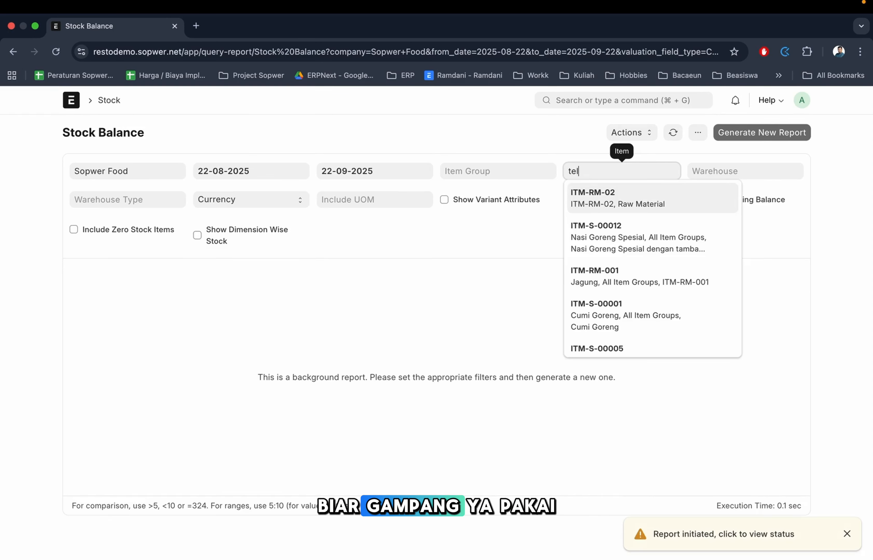
{"action": "type", "text": "or"}
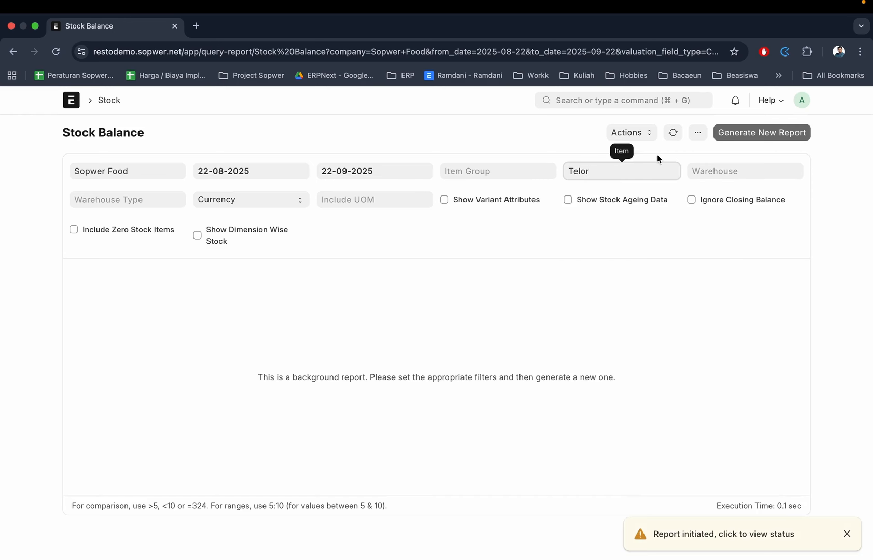
{"action": "left_click", "coordinate": [672, 138]}
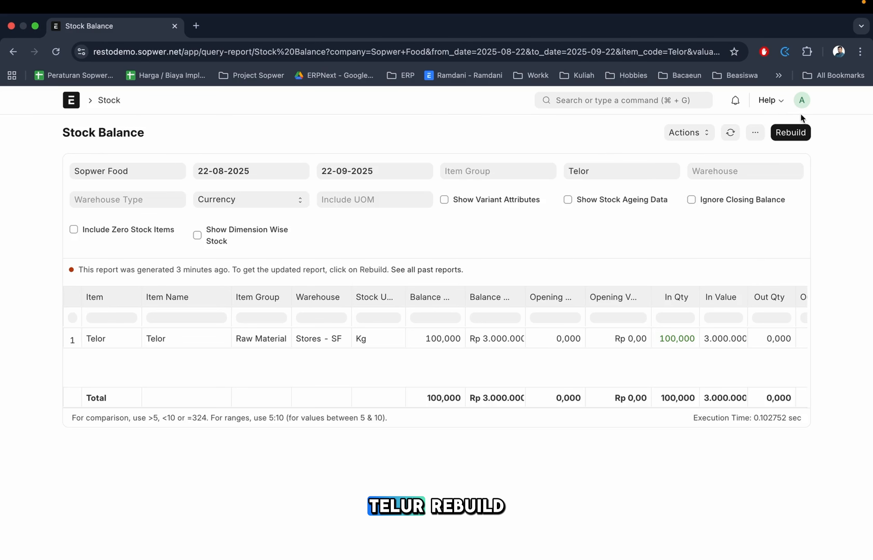
Rebuild and refresh the Stock Balance report for Telor, and widen its Stock UOM column
{"action": "left_click", "coordinate": [795, 133]}
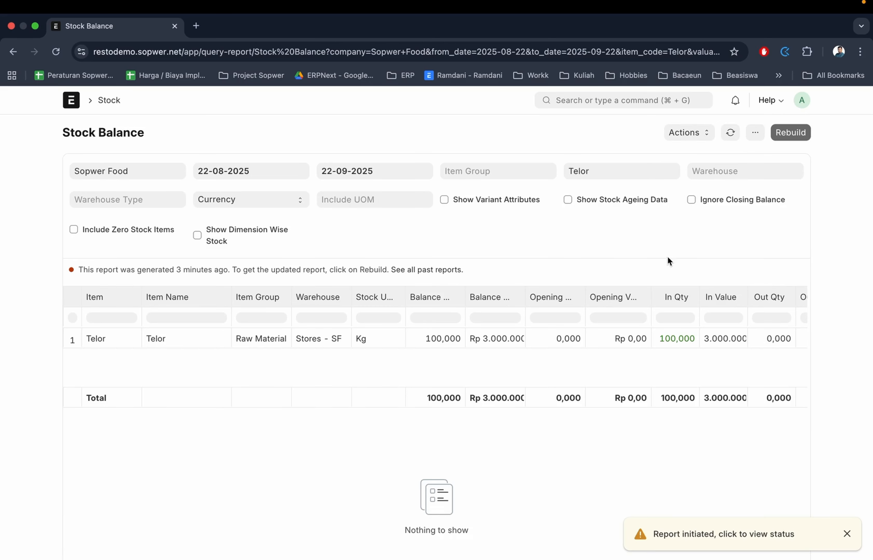
{"action": "left_click", "coordinate": [730, 132]}
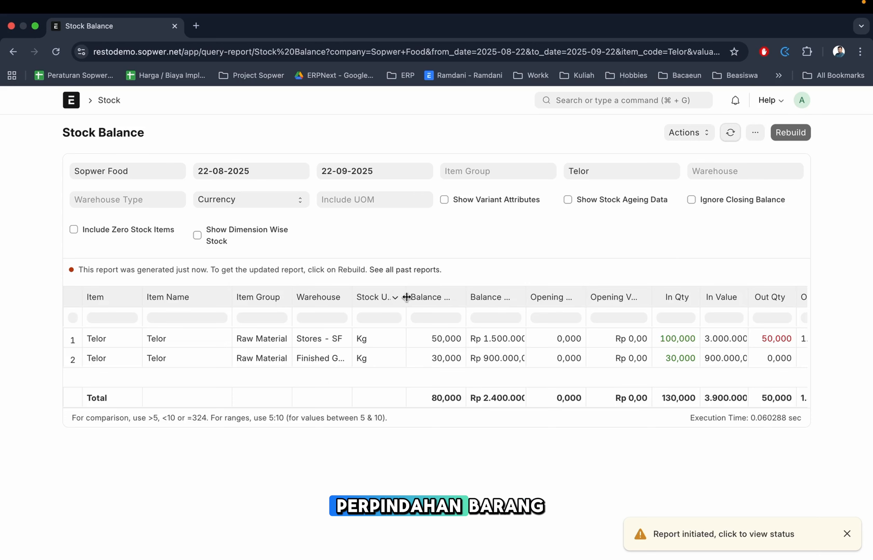
{"action": "left_click_drag", "start_coordinate": [407, 297], "coordinate": [433, 297]}
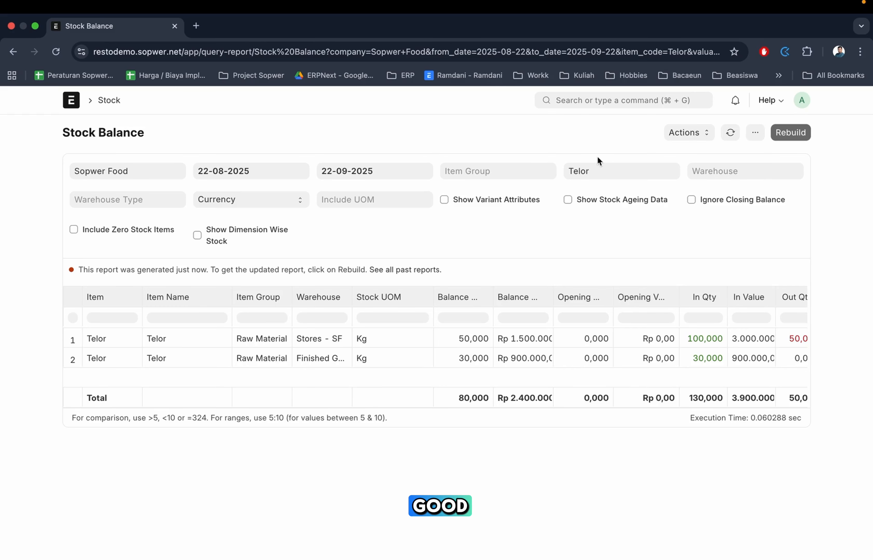
Search for "stock led", open the Stock Ledger report and filter it by the item Telor
{"action": "left_click", "coordinate": [587, 103]}
{"action": "type", "text": "stock led"}
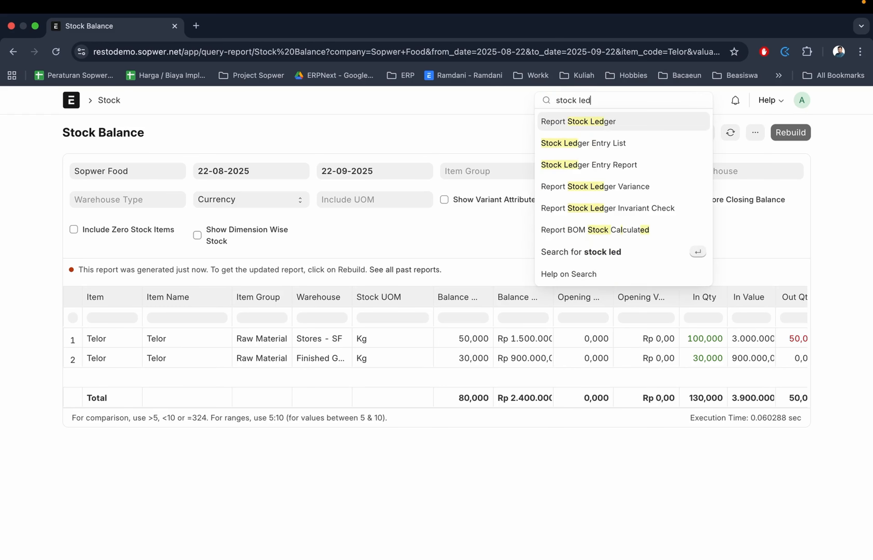
{"action": "key", "text": "Return"}
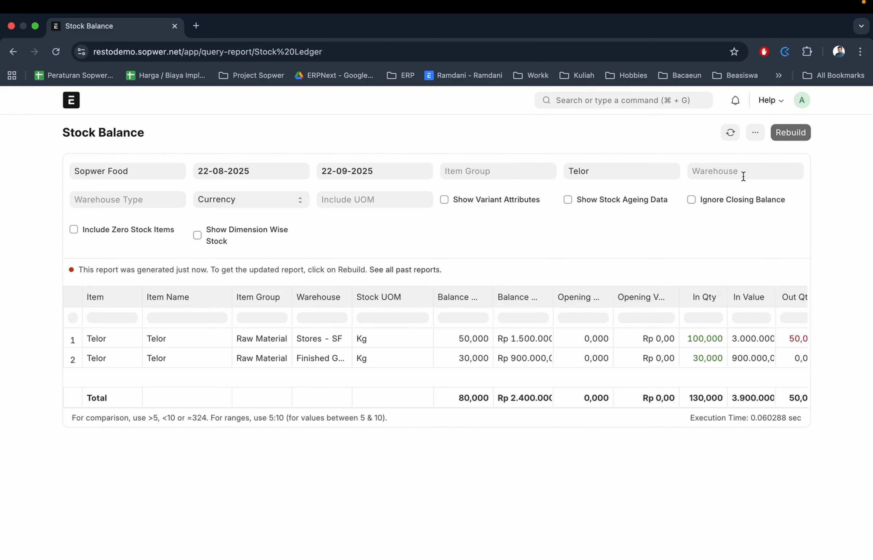
{"action": "left_click", "coordinate": [616, 171]}
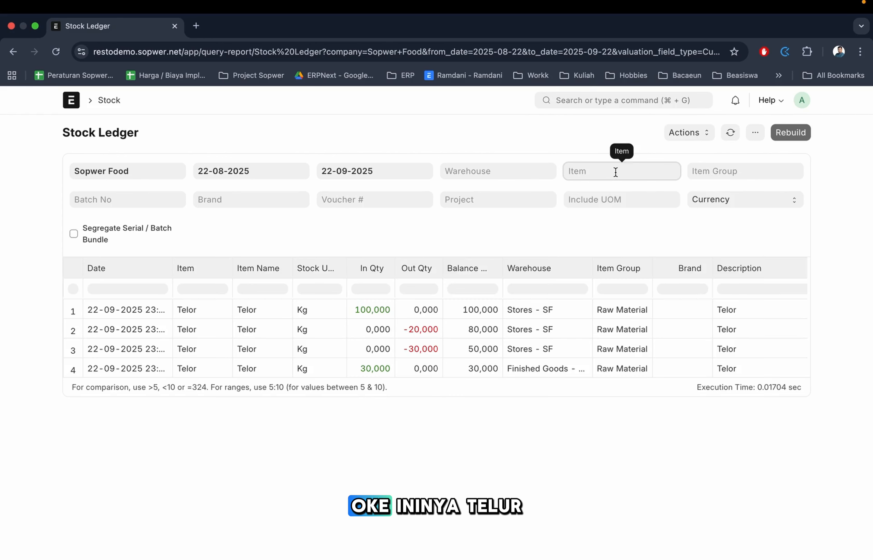
{"action": "type", "text": "Telor"}
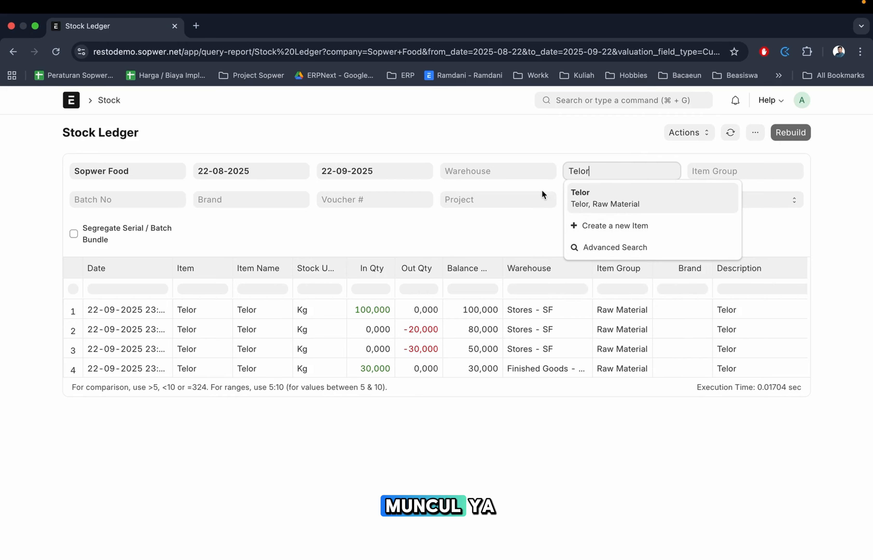
{"action": "left_click", "coordinate": [597, 202]}
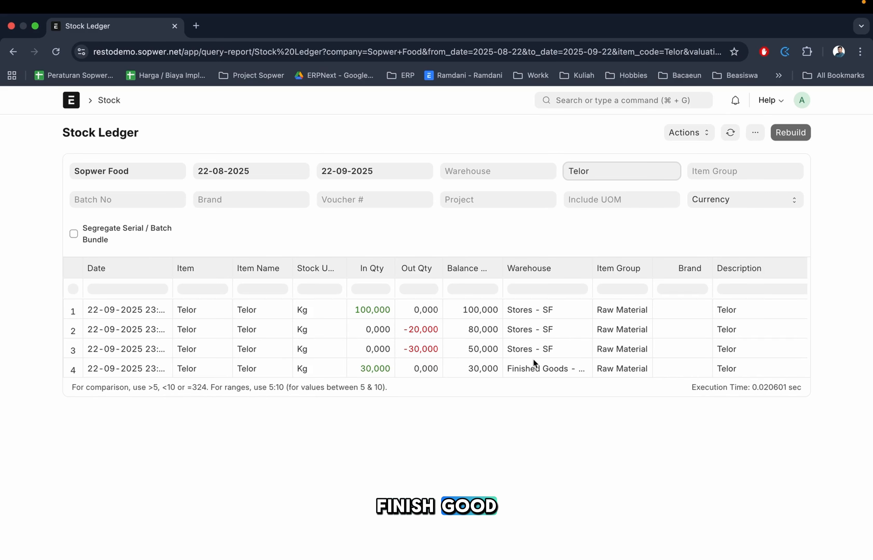
Examine the valuation and voucher columns of Telor's Stock Ledger entries, widening the Voucher # column
{"action": "scroll", "coordinate": [534, 362], "scroll_direction": "right", "scroll_amount": 10}
{"action": "scroll", "coordinate": [561, 361], "scroll_direction": "right", "scroll_amount": 5}
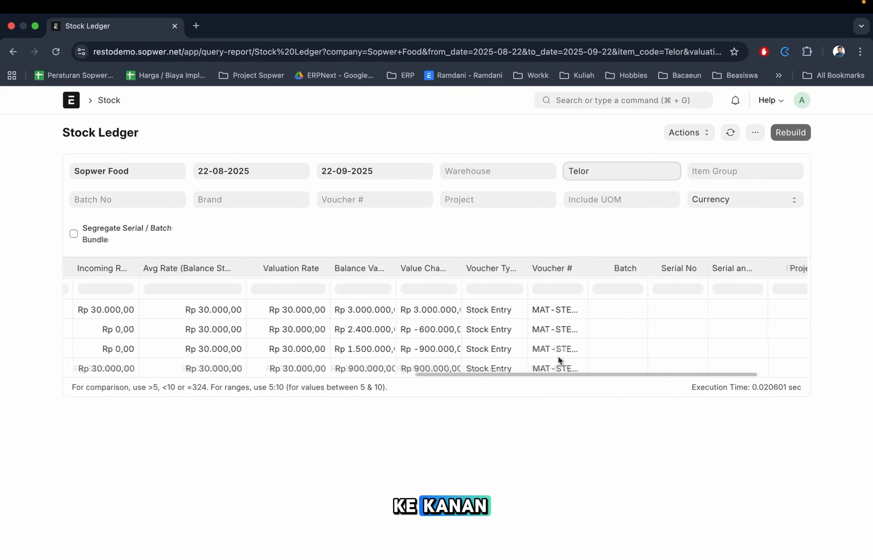
{"action": "left_click_drag", "start_coordinate": [565, 267], "coordinate": [653, 268]}
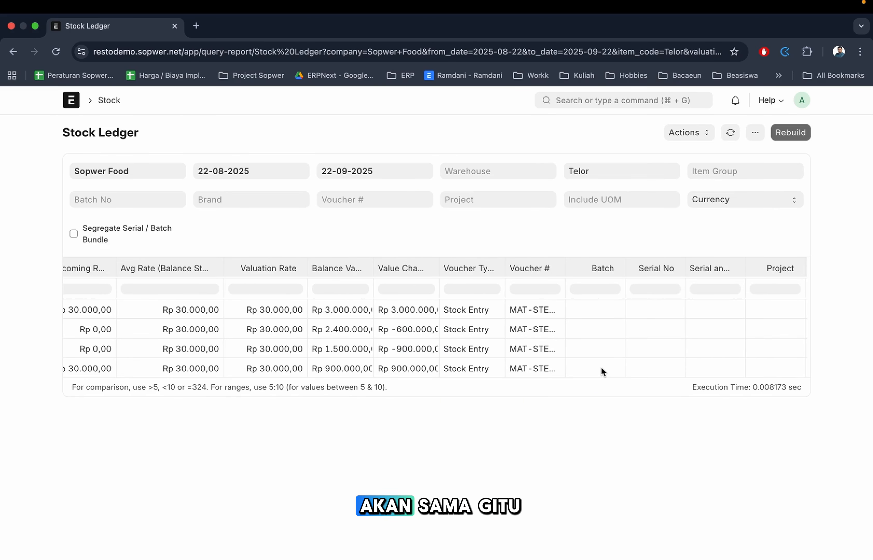
{"action": "left_click_drag", "start_coordinate": [565, 267], "coordinate": [693, 270]}
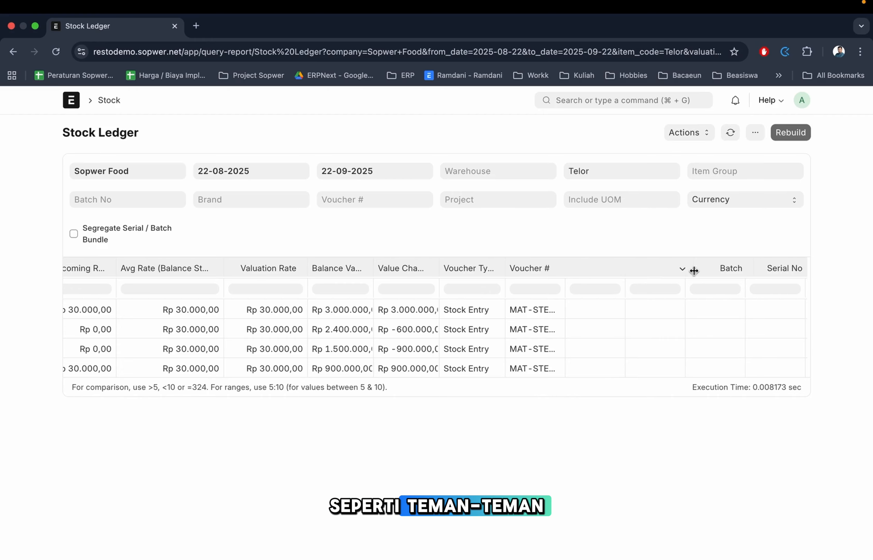
{"action": "scroll", "coordinate": [586, 339], "scroll_direction": "left", "scroll_amount": 15}
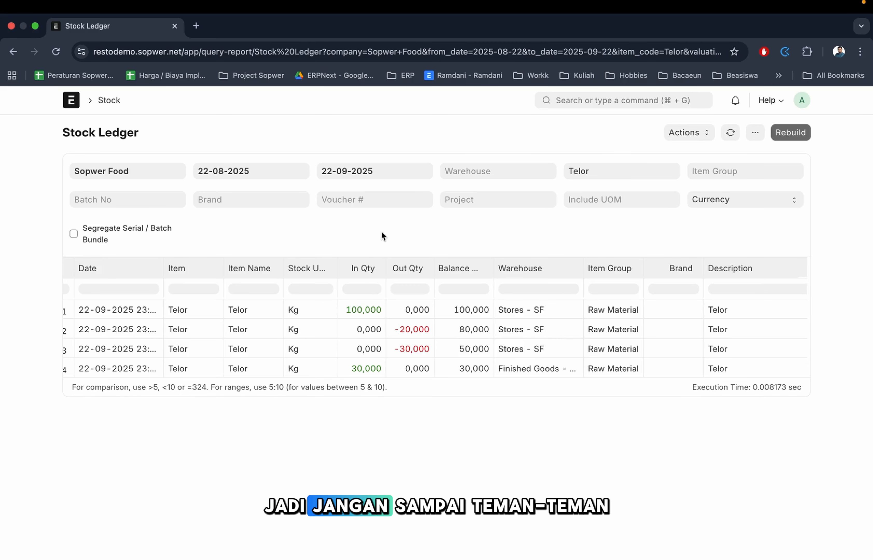
{"action": "left_click", "coordinate": [604, 101]}
{"action": "type", "text": "stock en"}
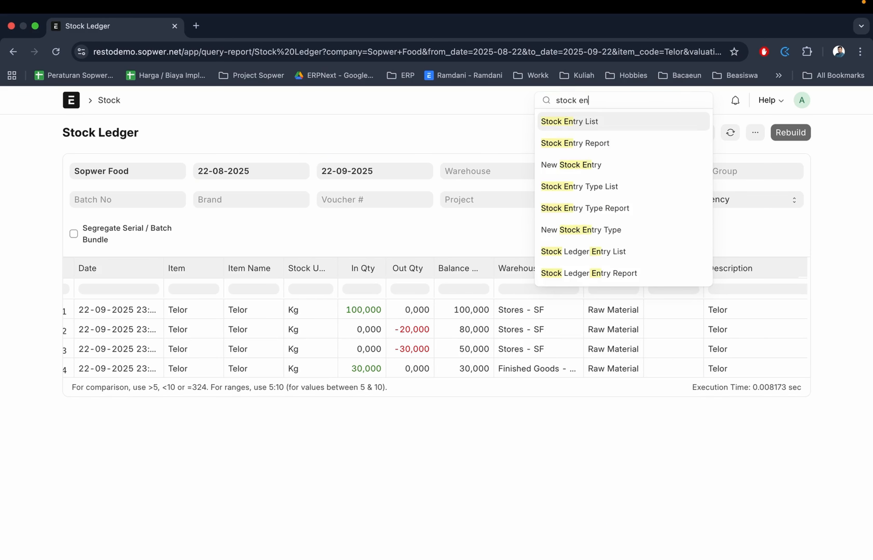
{"action": "key", "text": "Return"}
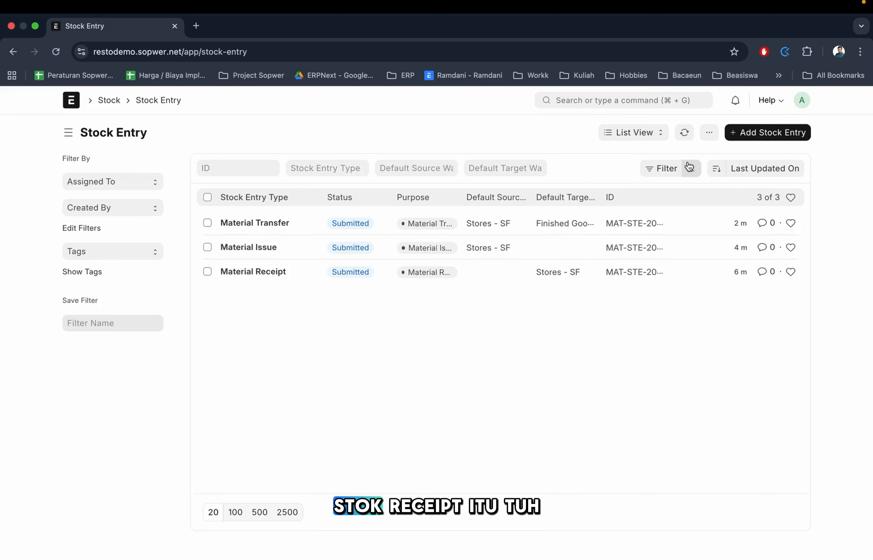
{"action": "left_click", "coordinate": [758, 140]}
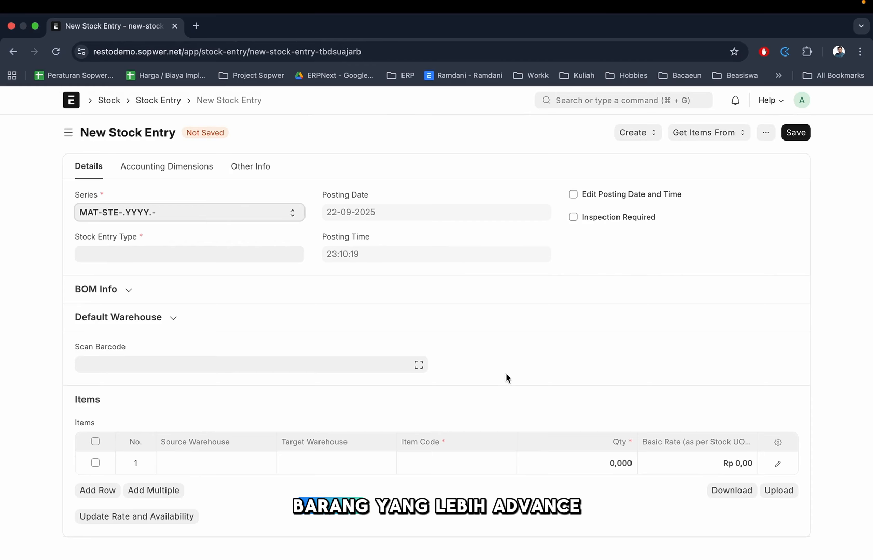
{"action": "left_click", "coordinate": [575, 101]}
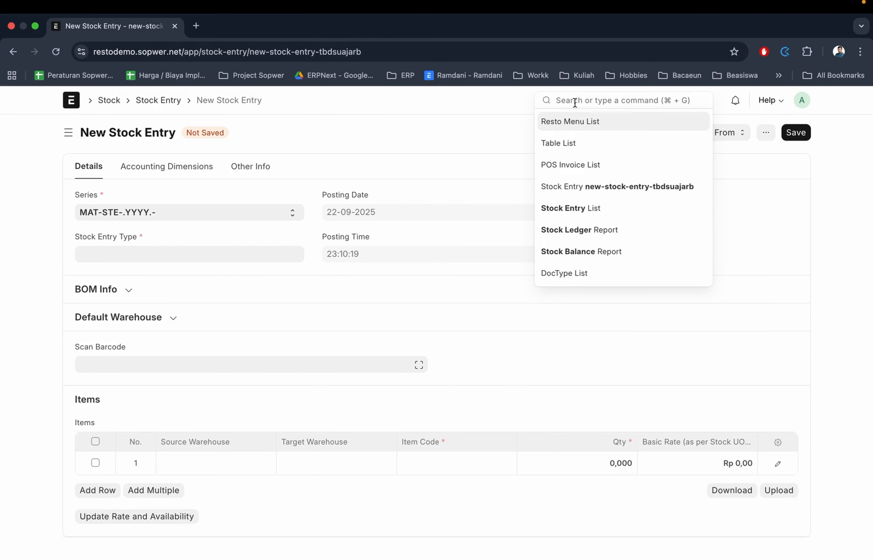
{"action": "type", "text": "batch"}
{"action": "key", "text": "Return"}
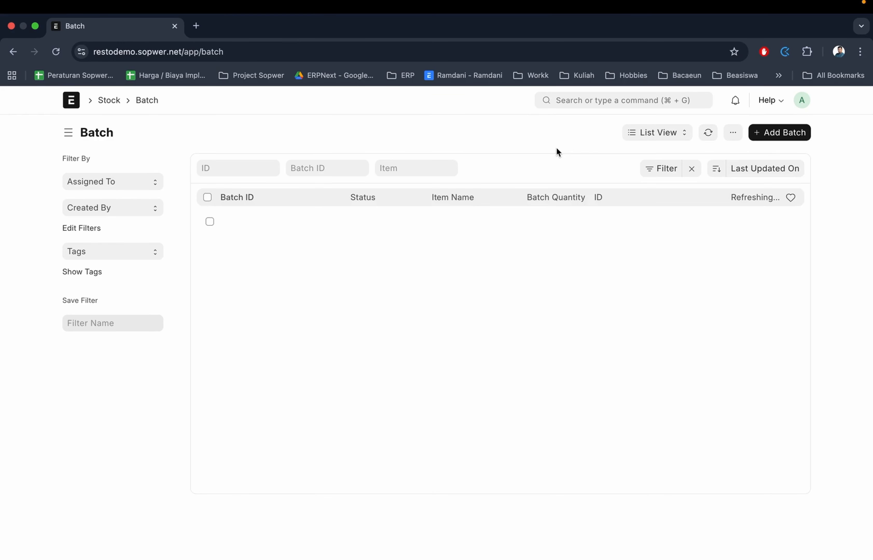
Open the Item list and start a new item in the full form with the item code Tepung Terigu
{"action": "left_click", "coordinate": [626, 100]}
{"action": "type", "text": "item"}
{"action": "key", "text": "Return"}
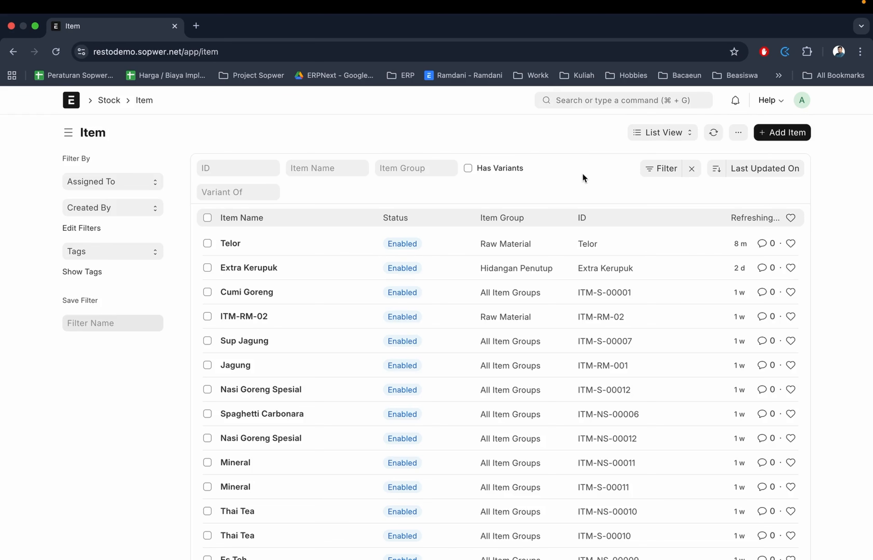
{"action": "left_click", "coordinate": [773, 139]}
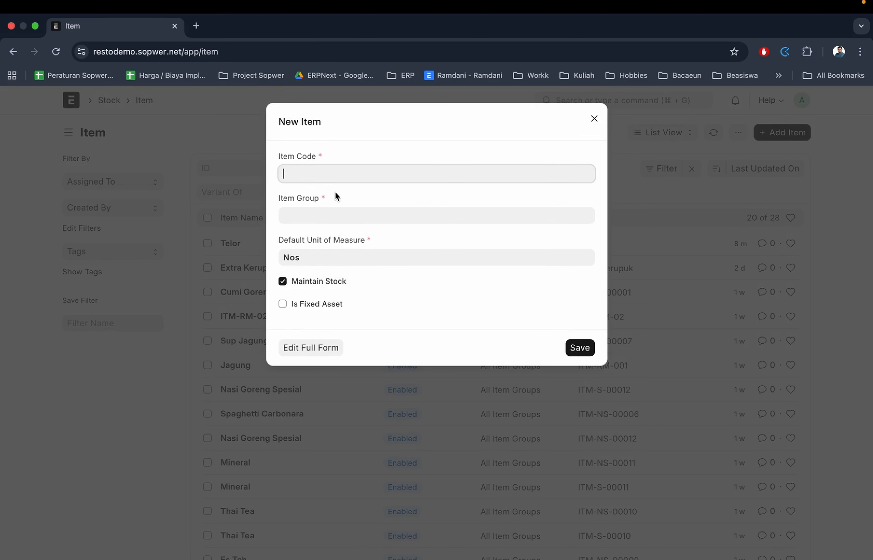
{"action": "type", "text": "Tepung Terigu"}
{"action": "left_click", "coordinate": [306, 347]}
{"action": "left_click", "coordinate": [128, 253]}
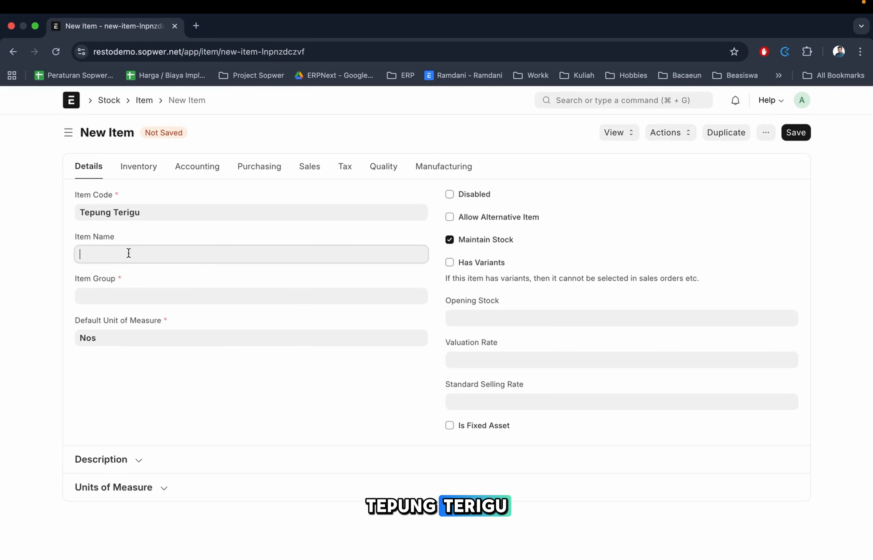
{"action": "left_click", "coordinate": [156, 214]}
{"action": "left_click", "coordinate": [133, 258]}
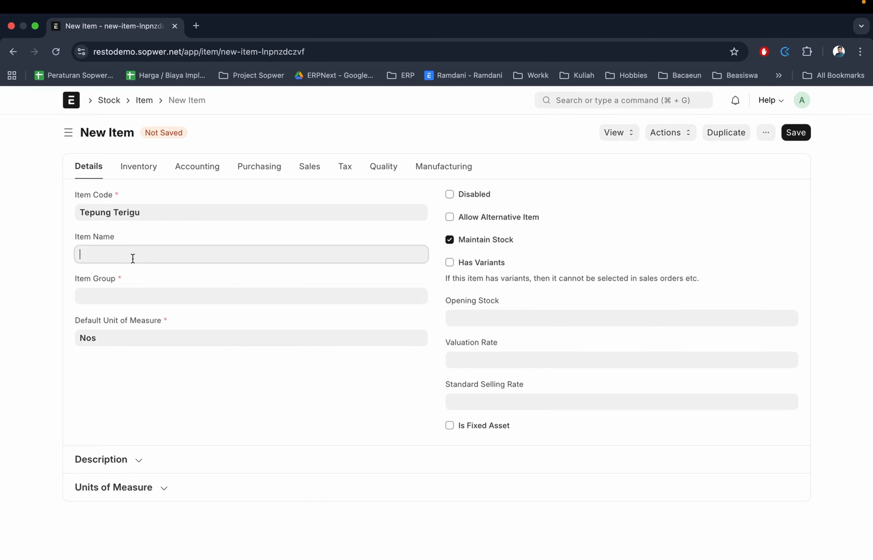
Set the new item's group to Raw Material and its default unit of measure to Kg
{"action": "left_click", "coordinate": [124, 297]}
{"action": "type", "text": "raw"}
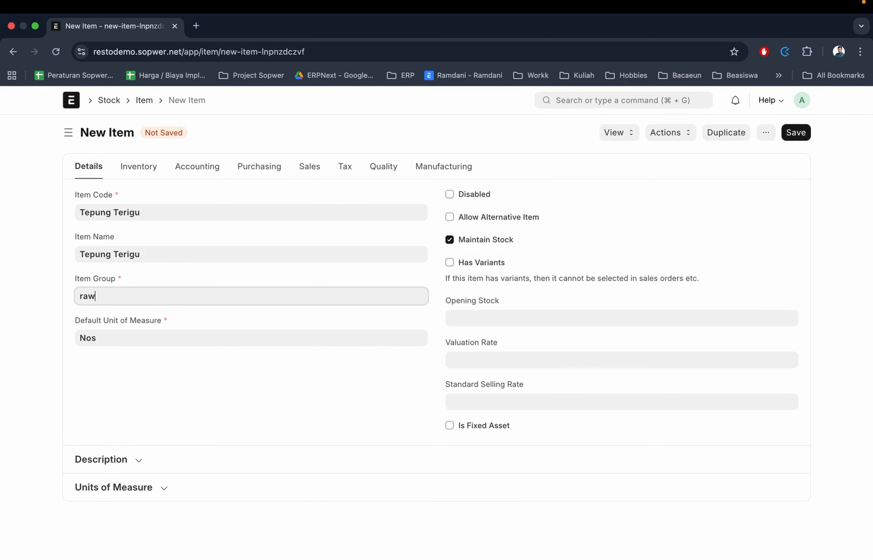
{"action": "key", "text": "Return"}
{"action": "left_click", "coordinate": [109, 336]}
{"action": "double_click", "coordinate": [109, 337]}
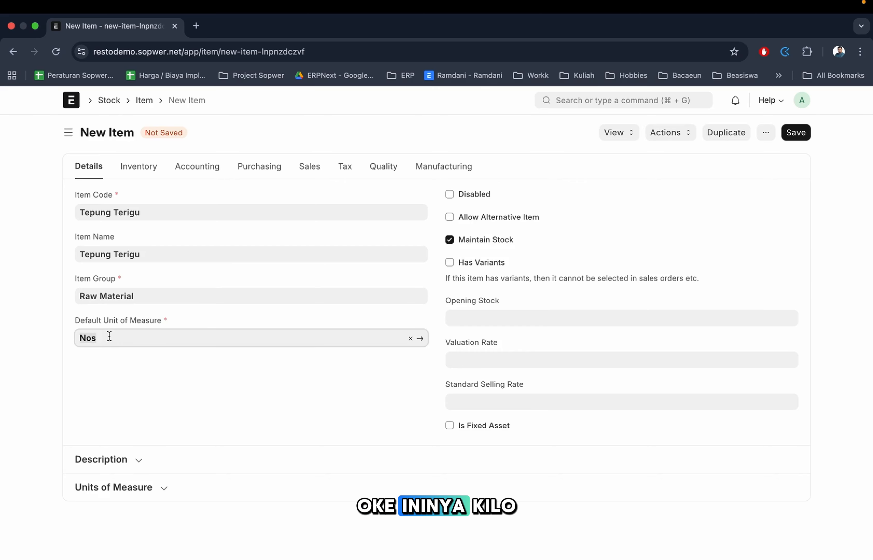
{"action": "type", "text": "Kg"}
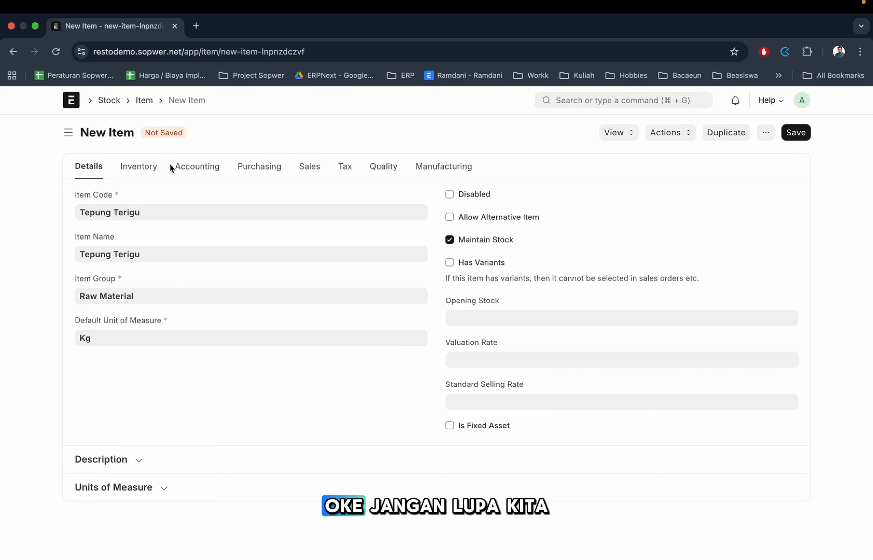
Enable Has Batch No in the item's Serial Nos and Batches settings and save the item
{"action": "left_click", "coordinate": [138, 168]}
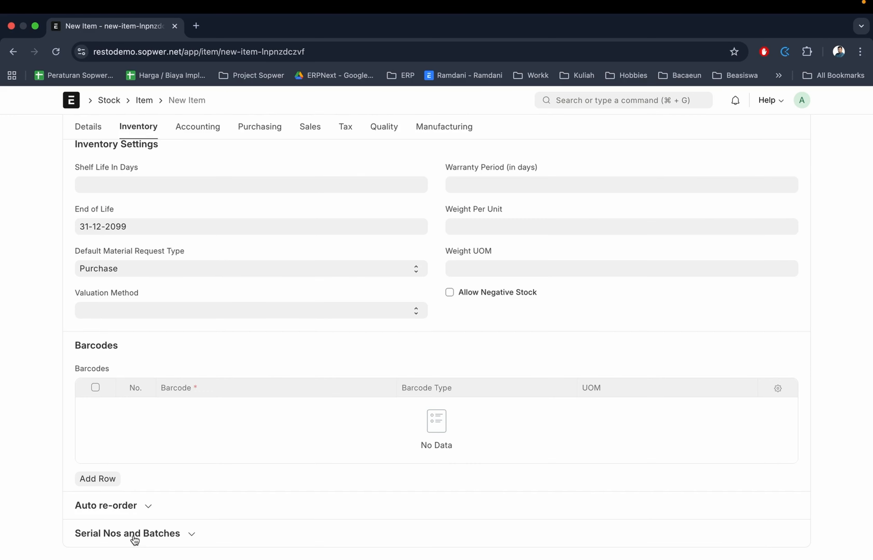
{"action": "left_click", "coordinate": [118, 531]}
{"action": "scroll", "coordinate": [108, 532], "scroll_direction": "down", "scroll_amount": 1}
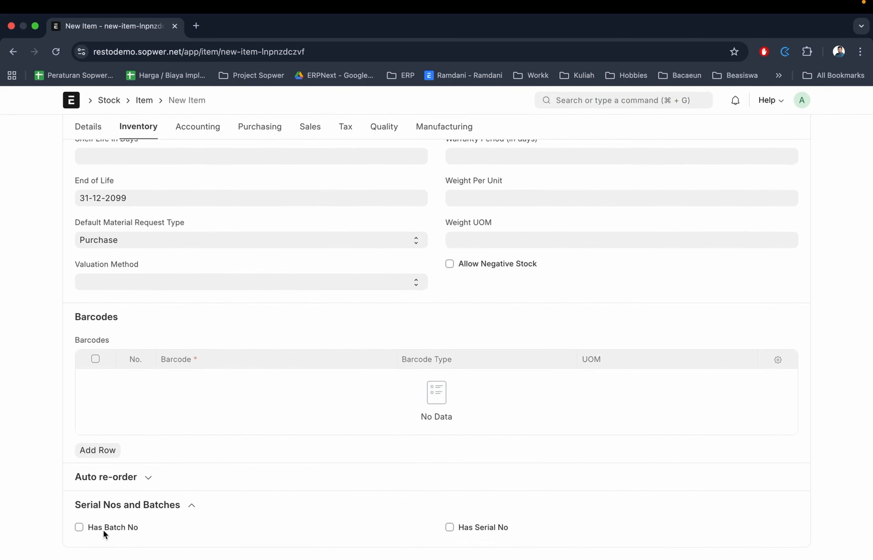
{"action": "left_click", "coordinate": [103, 530]}
{"action": "scroll", "coordinate": [422, 370], "scroll_direction": "up", "scroll_amount": 5}
{"action": "key", "text": "super+s"}
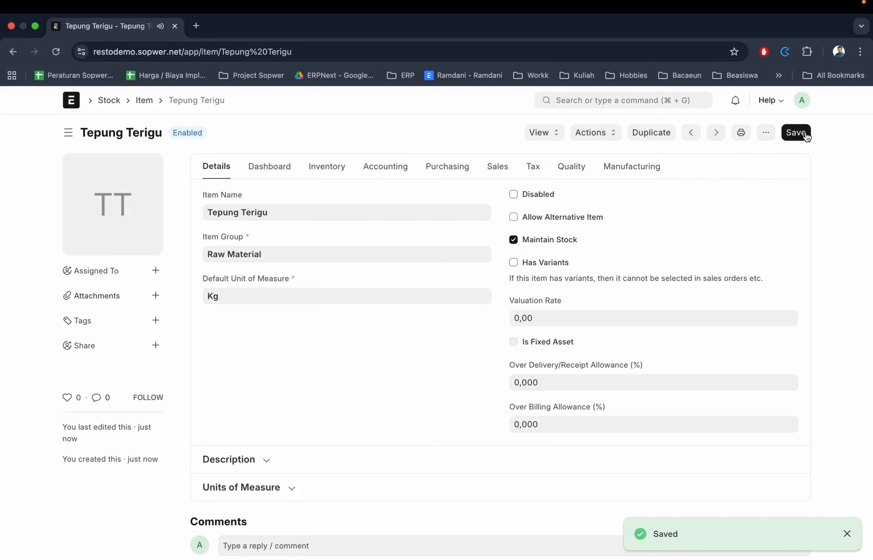
{"action": "left_click", "coordinate": [560, 100]}
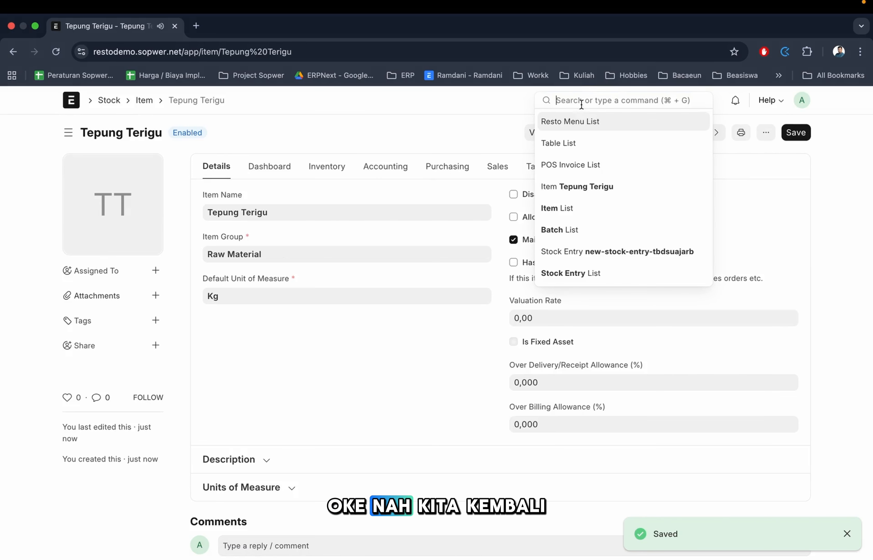
{"action": "type", "text": "stock ent"}
{"action": "key", "text": "Return"}
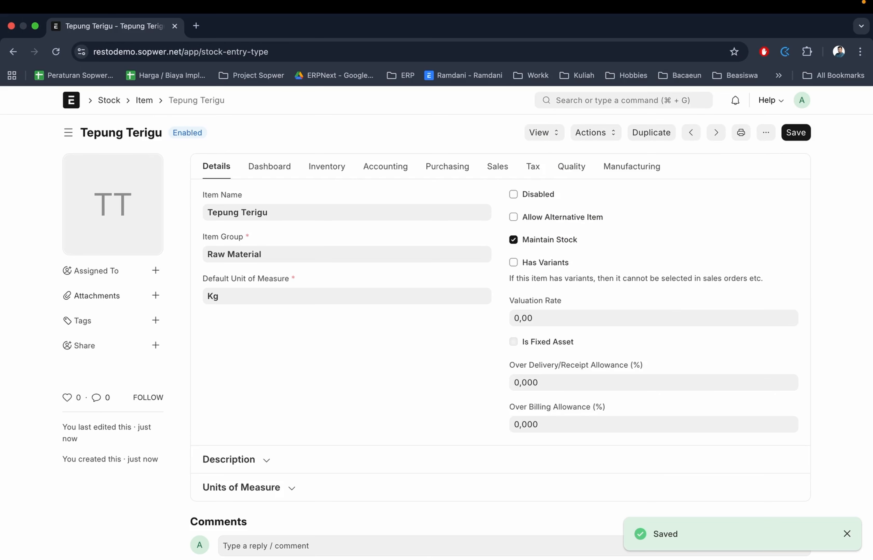
Open the Stock Entry list and start a new stock entry
{"action": "left_click", "coordinate": [581, 103]}
{"action": "type", "text": "stock eny"}
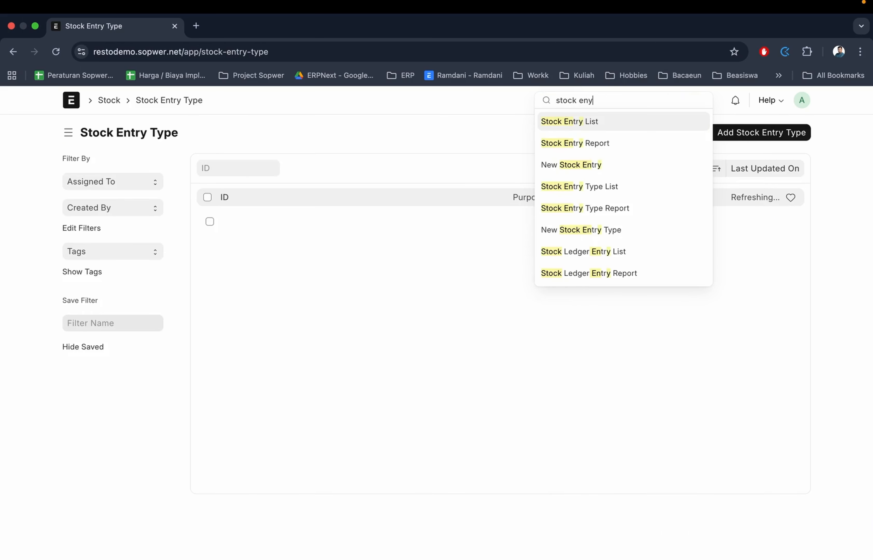
{"action": "key", "text": "Return"}
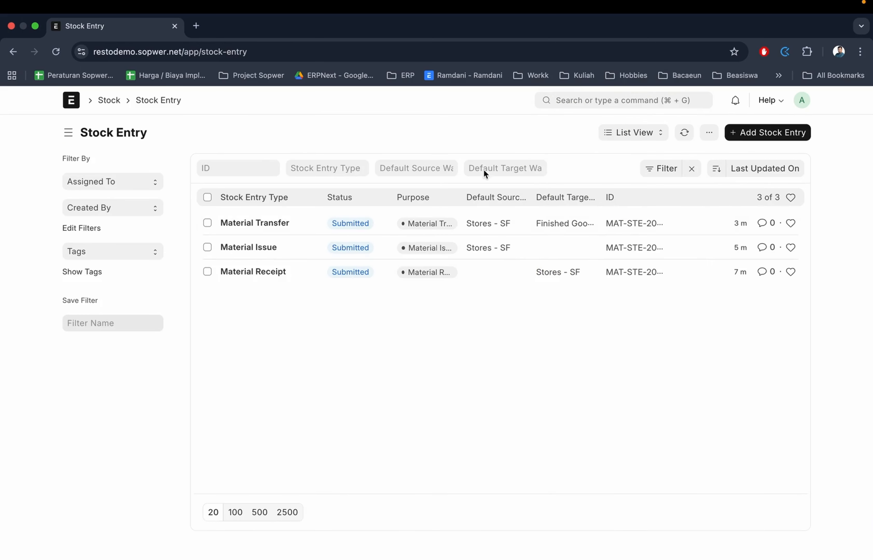
{"action": "left_click", "coordinate": [767, 134]}
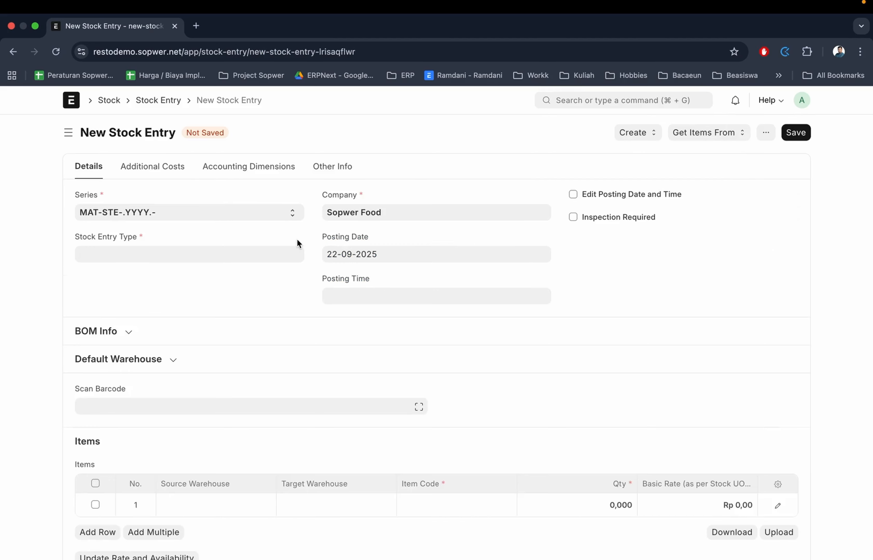
Set the stock entry type to Material Receipt and expand the Default Warehouse section
{"action": "left_click", "coordinate": [136, 253]}
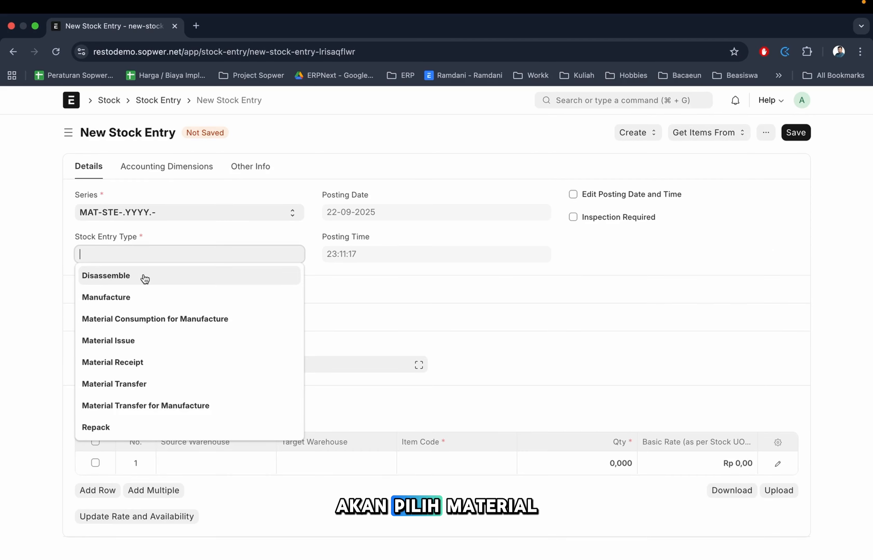
{"action": "left_click", "coordinate": [143, 364]}
{"action": "left_click", "coordinate": [181, 322]}
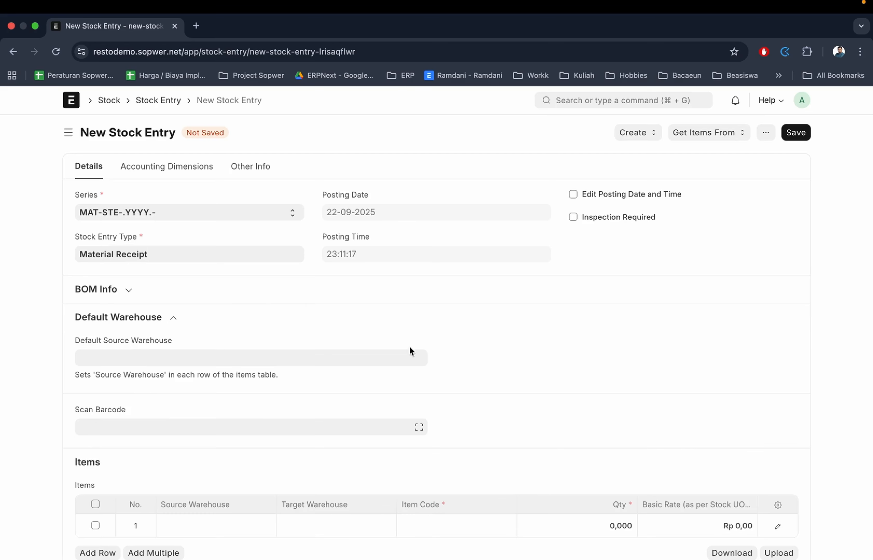
{"action": "left_click", "coordinate": [308, 358]}
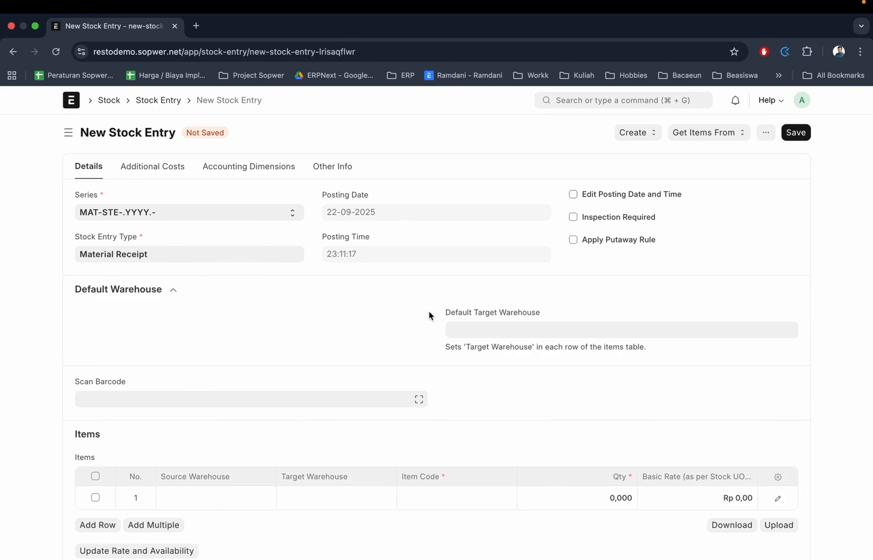
Set the default target warehouse to Stores - SF and enter Tepung Terigu as the item in the first row
{"action": "left_click", "coordinate": [484, 326]}
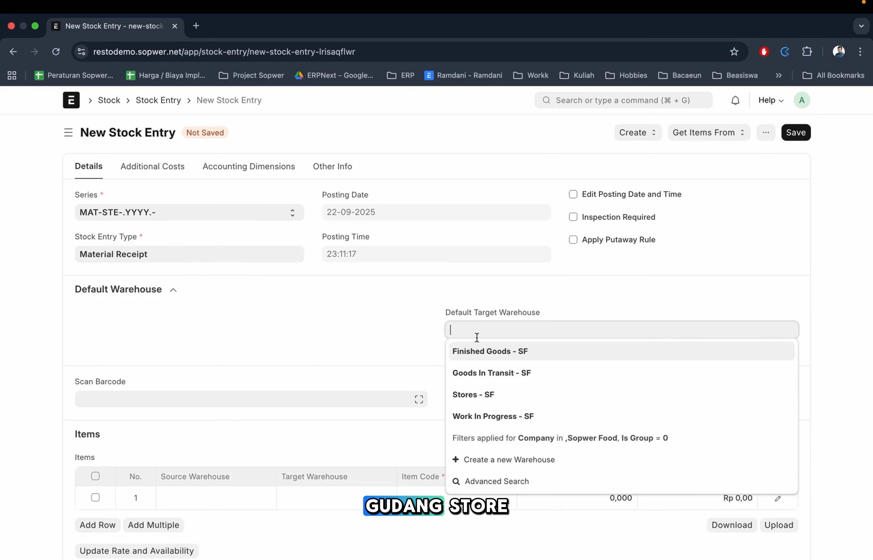
{"action": "left_click", "coordinate": [478, 396]}
{"action": "scroll", "coordinate": [352, 448], "scroll_direction": "down", "scroll_amount": 3}
{"action": "left_click", "coordinate": [439, 483]}
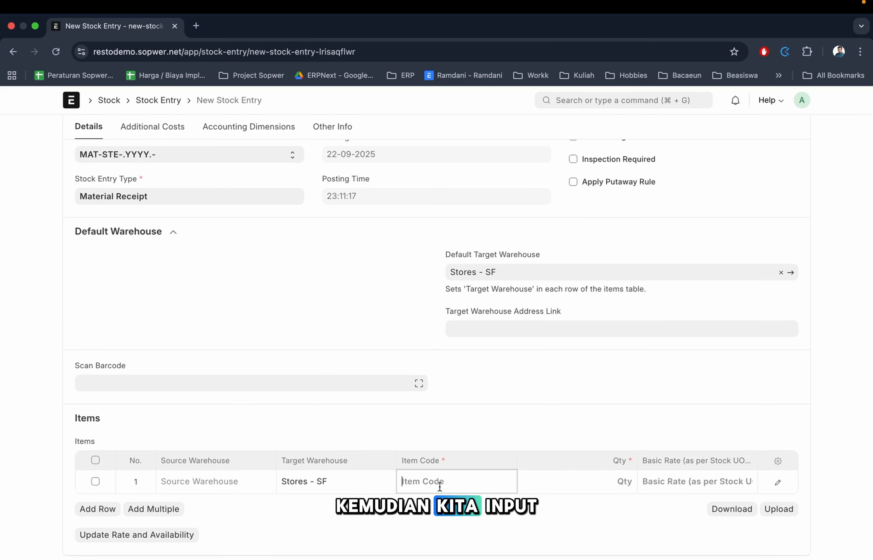
{"action": "type", "text": "te"}
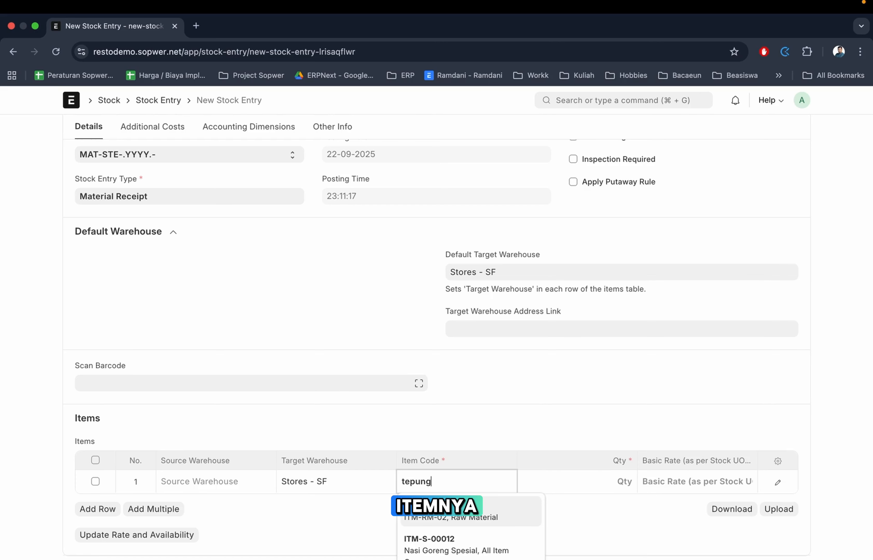
{"action": "type", "text": "pung"}
{"action": "key", "text": "Return"}
Dismiss the Add Batch Nos dialog and set the Tepung Terigu quantity to 50
{"action": "left_click", "coordinate": [571, 488]}
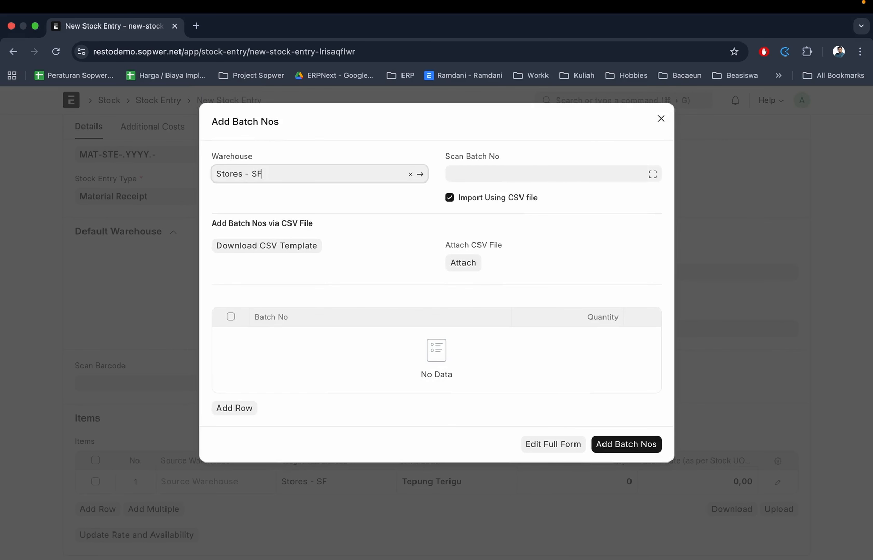
{"action": "left_click", "coordinate": [562, 507]}
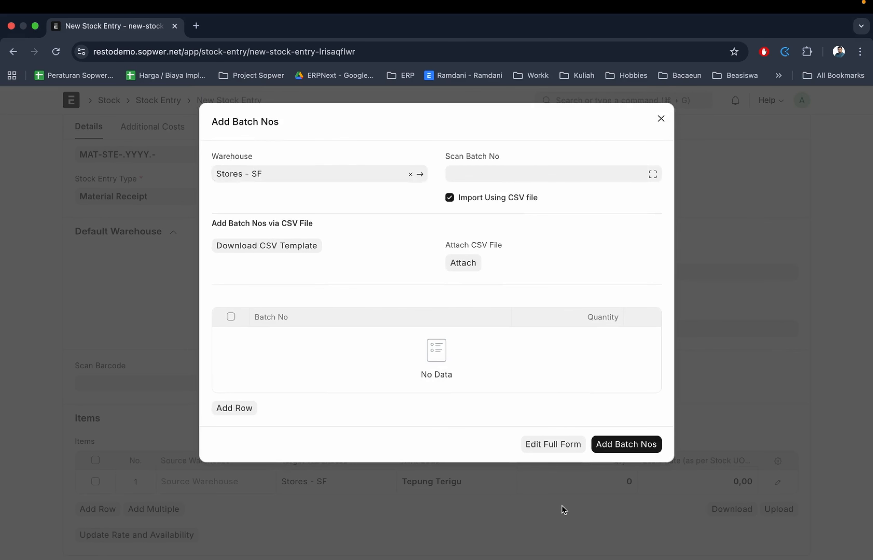
{"action": "left_click", "coordinate": [594, 482]}
{"action": "type", "text": "50"}
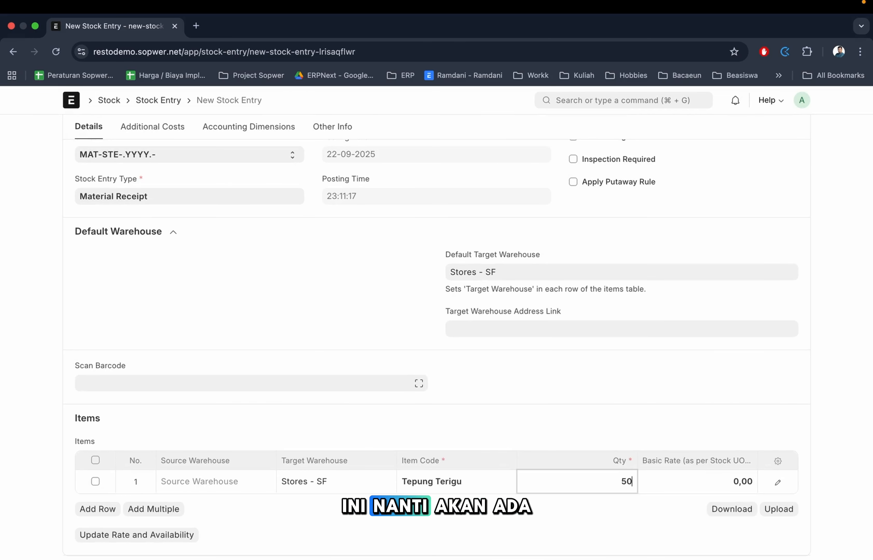
Set the Tepung Terigu basic rate to 30.000 and save the stock entry
{"action": "left_click", "coordinate": [703, 481]}
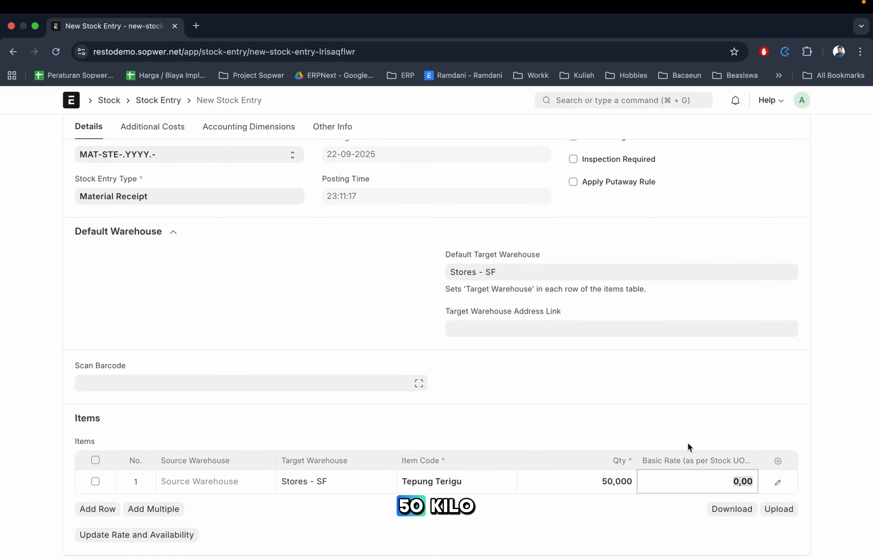
{"action": "scroll", "coordinate": [687, 442], "scroll_direction": "down", "scroll_amount": 1}
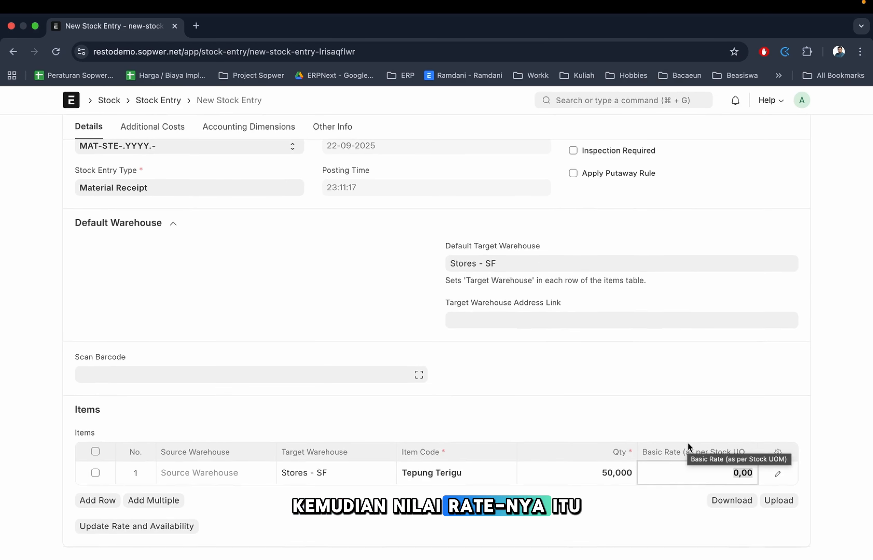
{"action": "type", "text": "300000"}
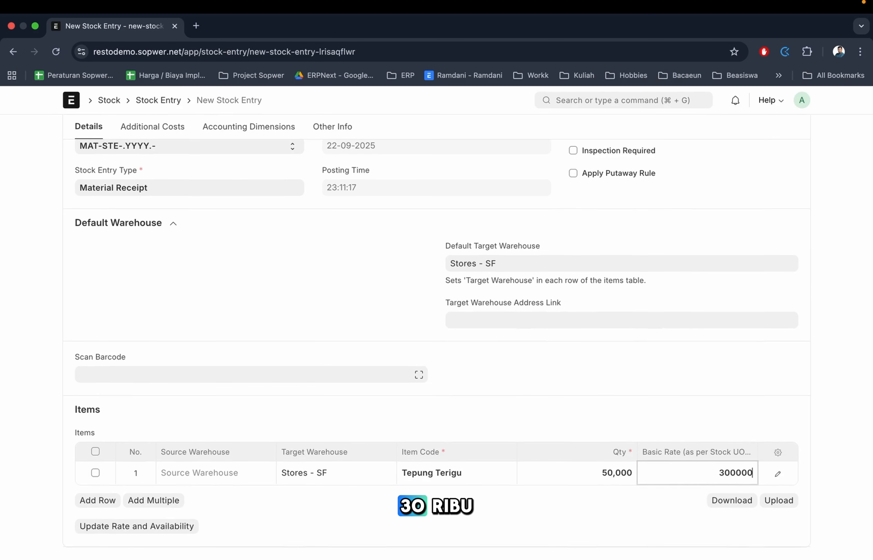
{"action": "left_click", "coordinate": [614, 500]}
{"action": "left_click", "coordinate": [725, 480]}
{"action": "left_click", "coordinate": [729, 476]}
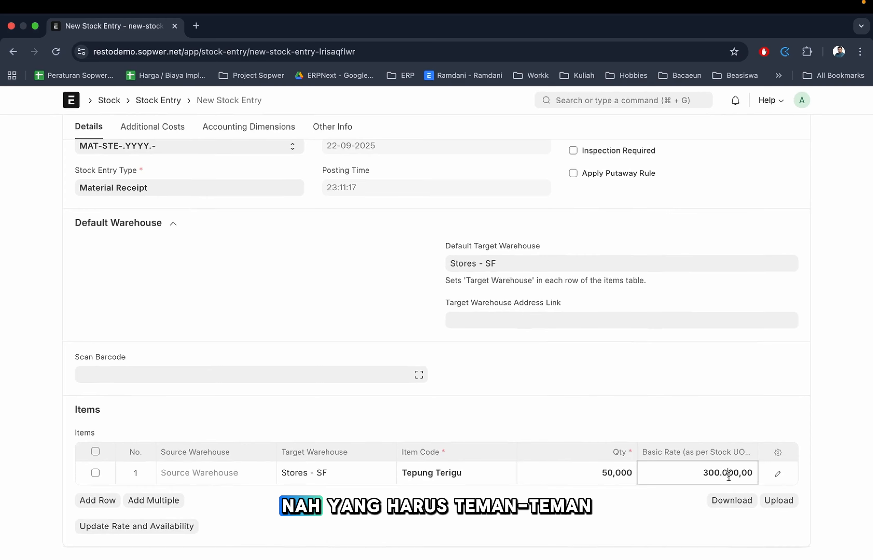
{"action": "key", "text": "BackSpace"}
{"action": "left_click", "coordinate": [809, 479]}
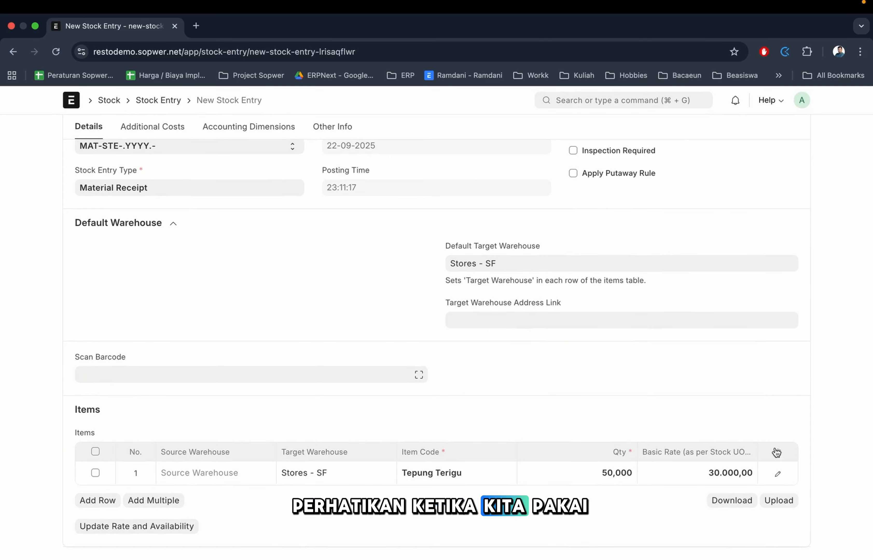
{"action": "key", "text": "super+s"}
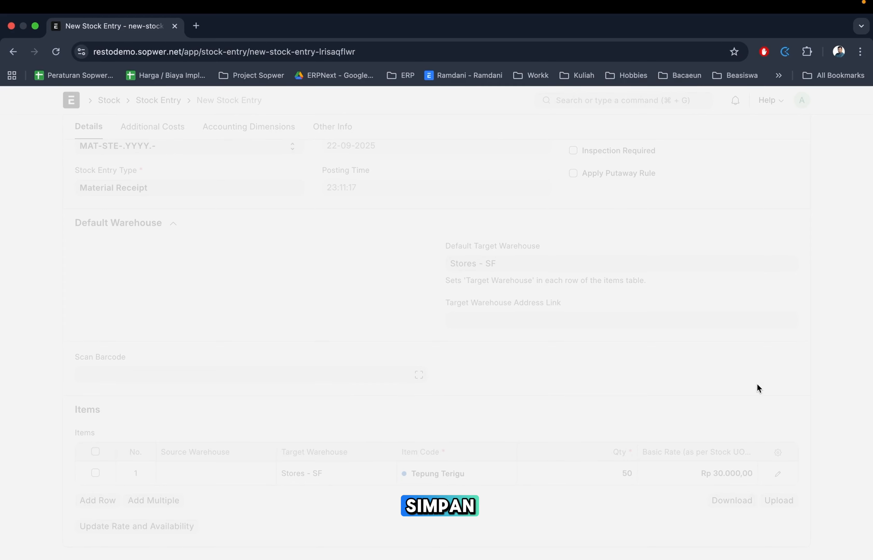
Examine the Serial No / Batch fields in the details of the Tepung Terigu row
{"action": "scroll", "coordinate": [780, 443], "scroll_direction": "down", "scroll_amount": 4}
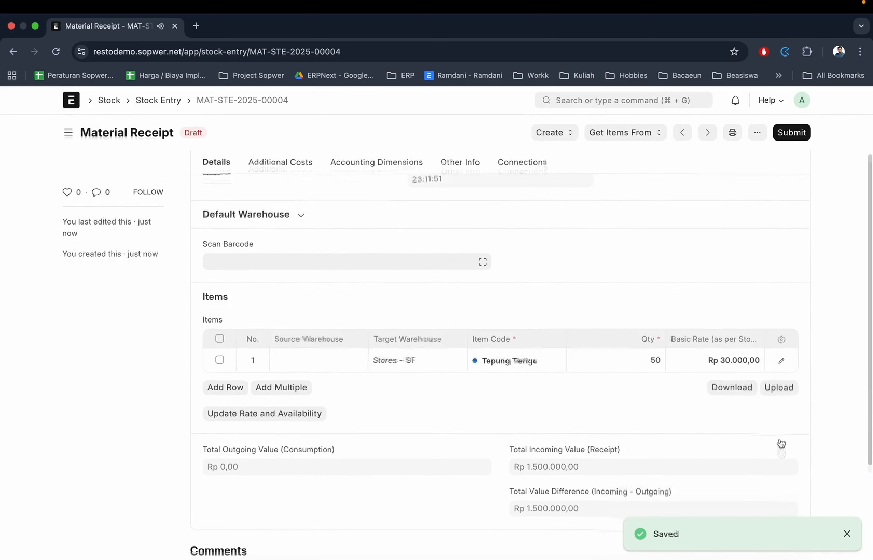
{"action": "left_click", "coordinate": [781, 310]}
{"action": "scroll", "coordinate": [478, 436], "scroll_direction": "down", "scroll_amount": 10}
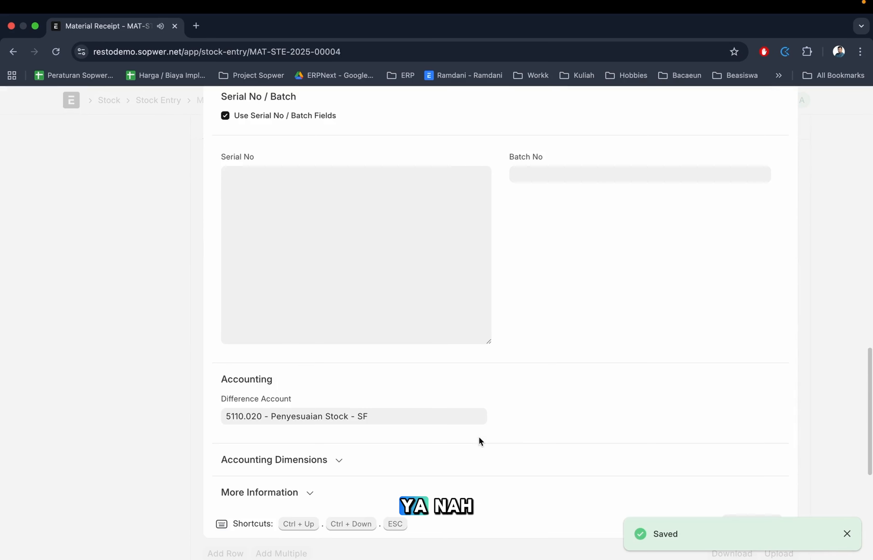
{"action": "scroll", "coordinate": [478, 436], "scroll_direction": "up", "scroll_amount": 5}
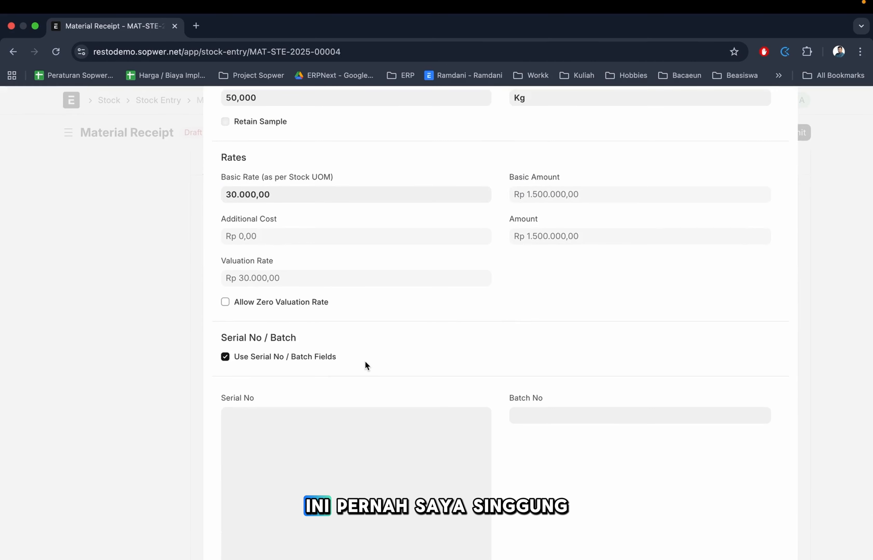
{"action": "scroll", "coordinate": [374, 353], "scroll_direction": "up", "scroll_amount": 2}
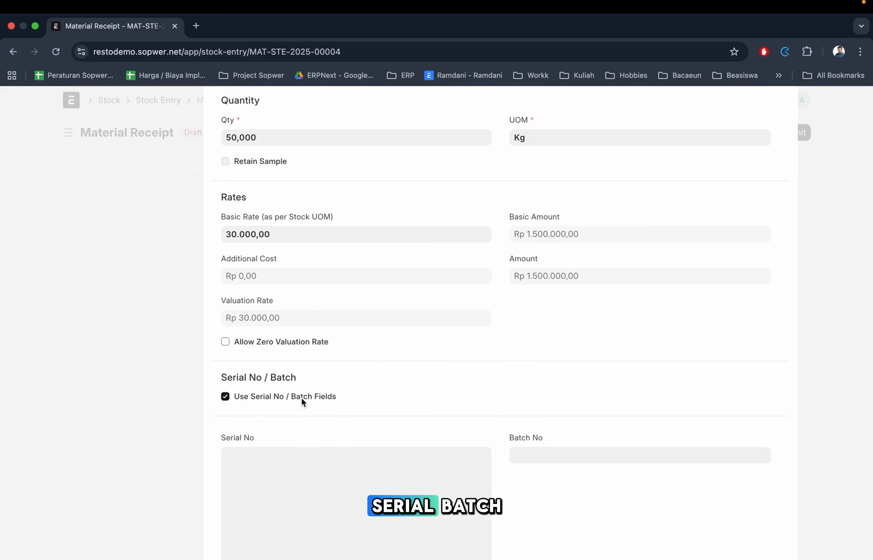
{"action": "left_click", "coordinate": [530, 455]}
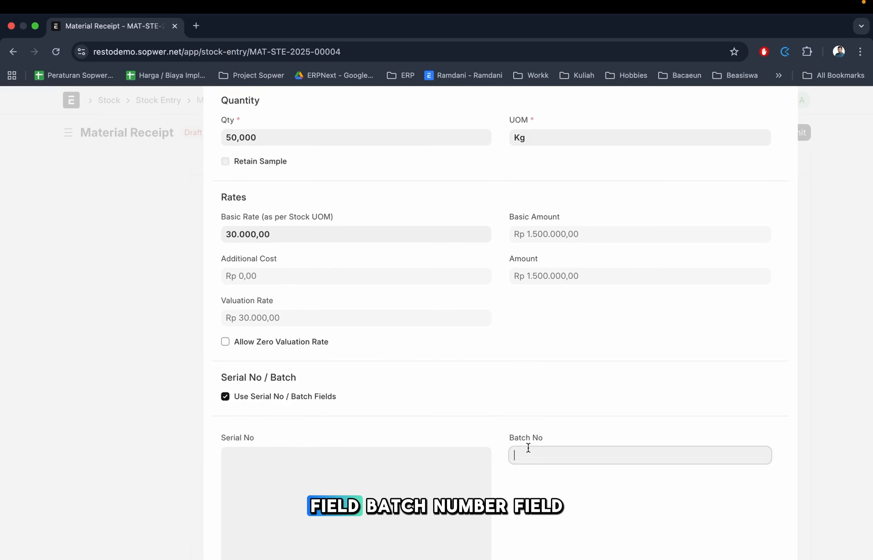
{"action": "scroll", "coordinate": [264, 396], "scroll_direction": "down", "scroll_amount": 9}
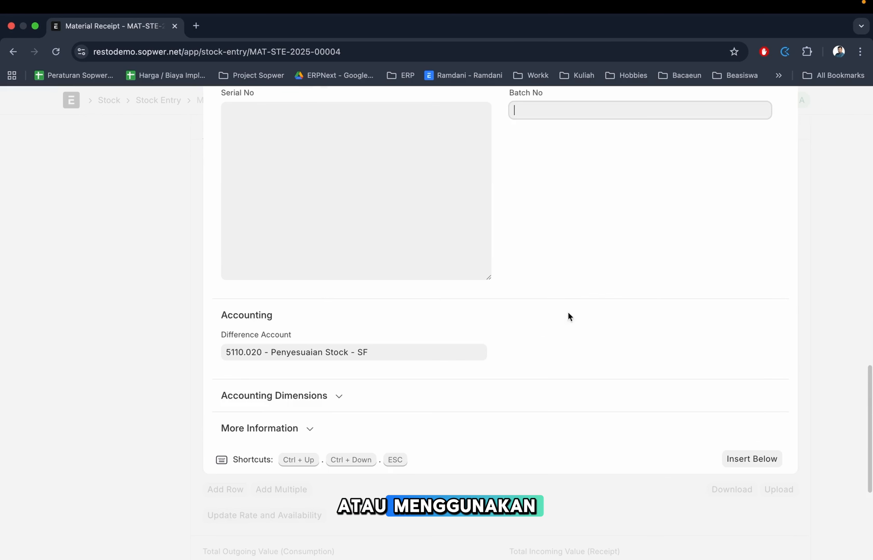
{"action": "left_click", "coordinate": [822, 271]}
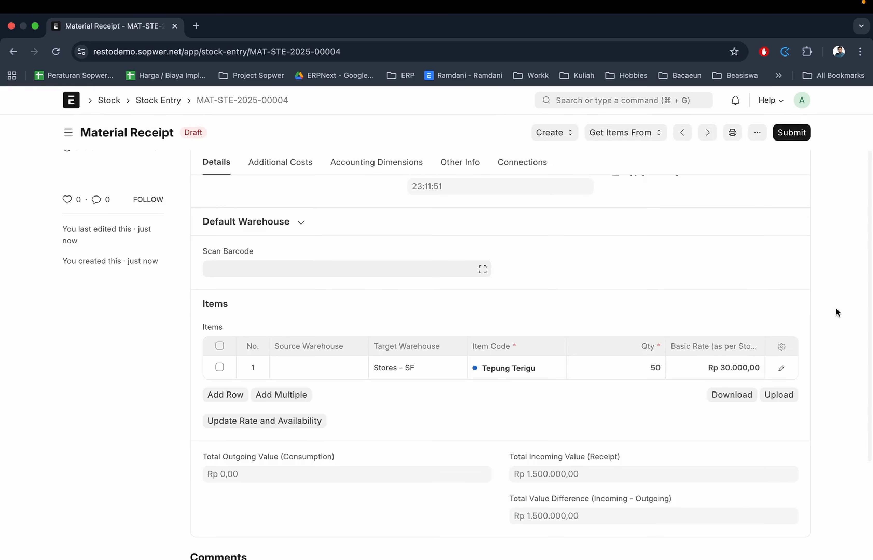
Try to submit the Material Receipt without a batch number
{"action": "key", "text": "super+s"}
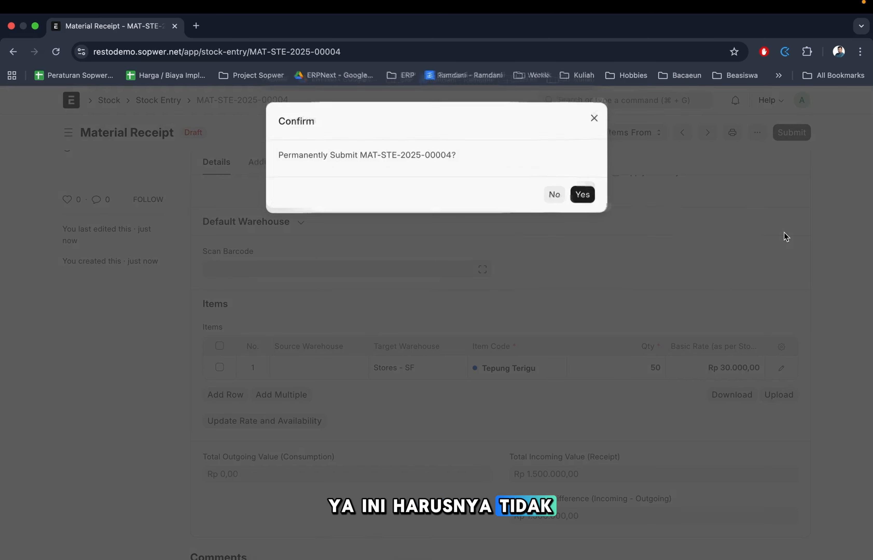
{"action": "key", "text": "Return"}
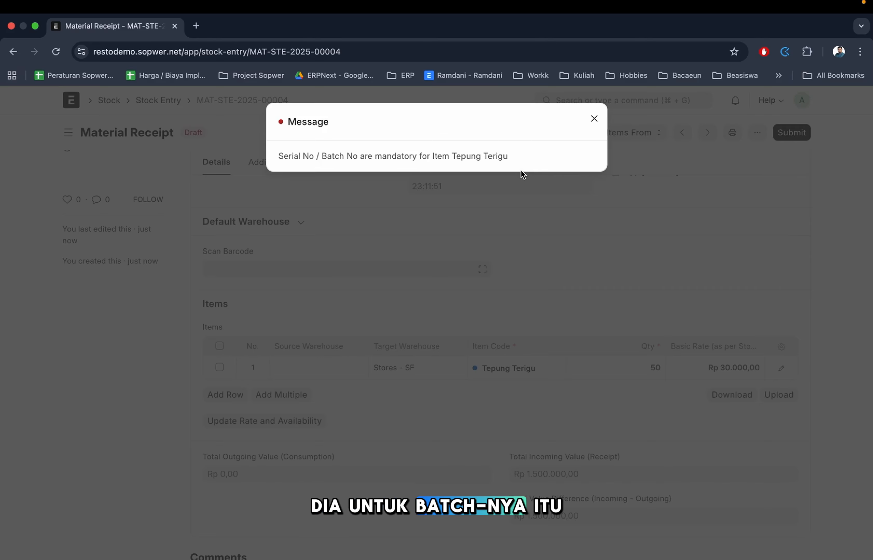
{"action": "left_click", "coordinate": [770, 293]}
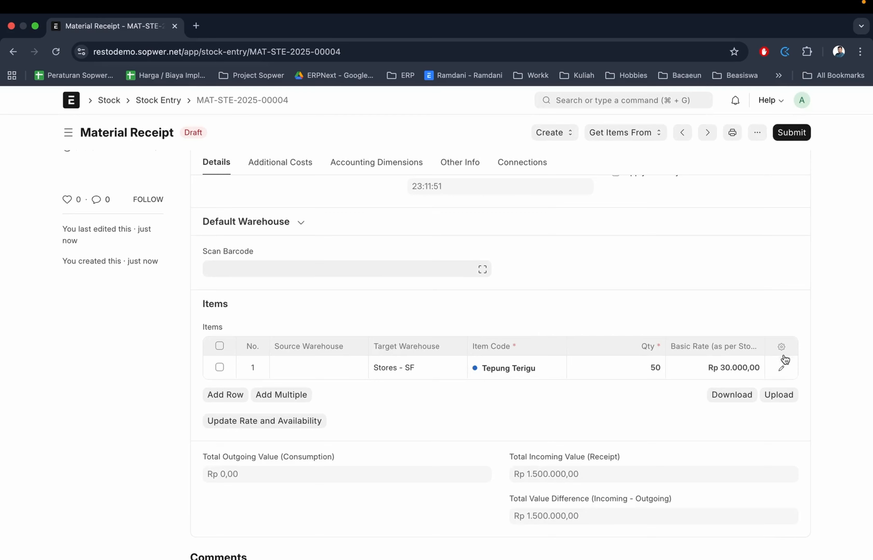
Add the Batch No column to the Items table and remove its Target Warehouse column
{"action": "left_click", "coordinate": [783, 355]}
{"action": "left_click", "coordinate": [282, 285]}
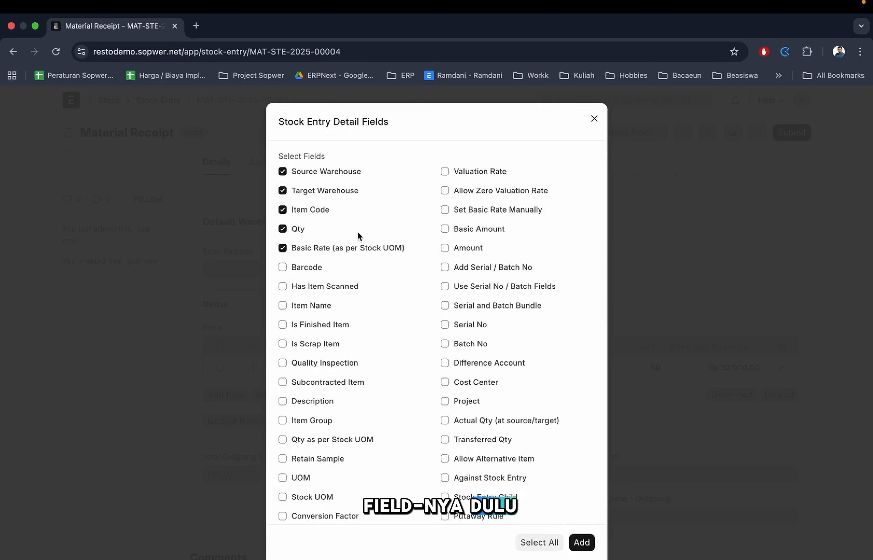
{"action": "key", "text": "super+f"}
{"action": "type", "text": "batch"}
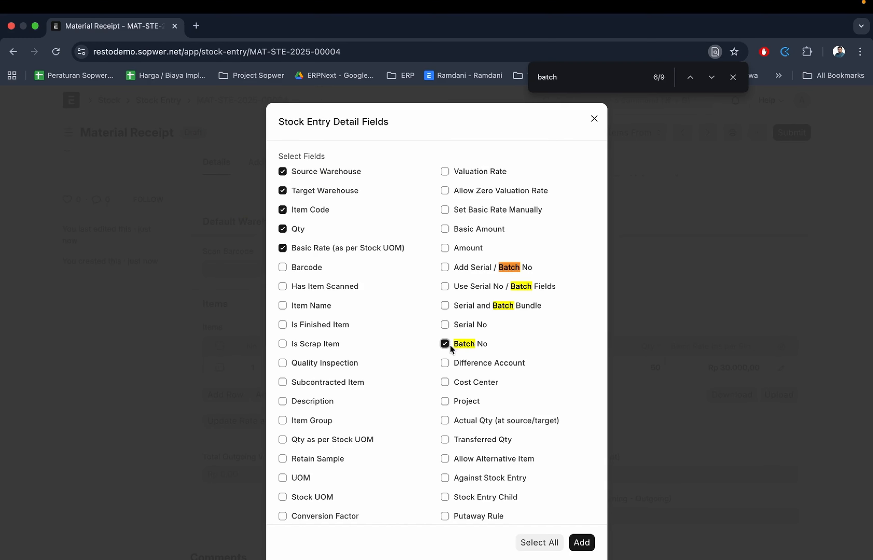
{"action": "left_click", "coordinate": [581, 542]}
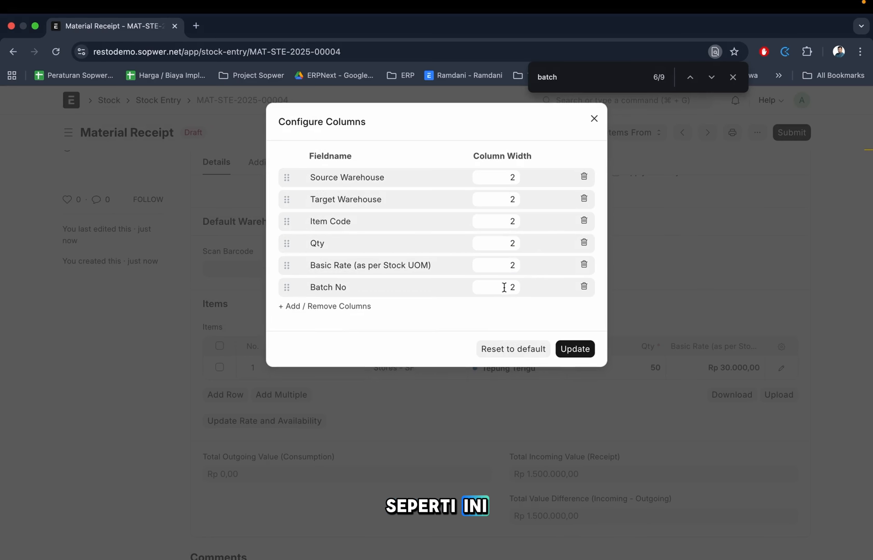
{"action": "left_click", "coordinate": [584, 200]}
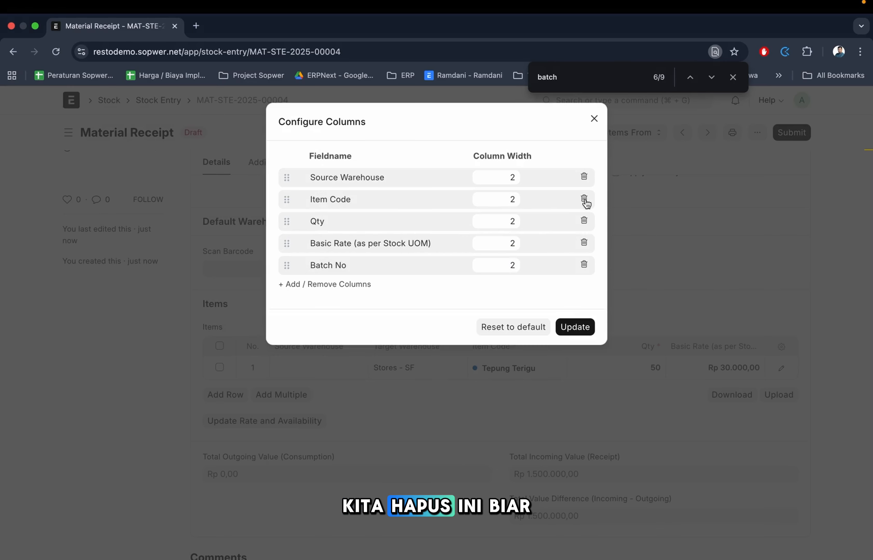
{"action": "left_click", "coordinate": [575, 326]}
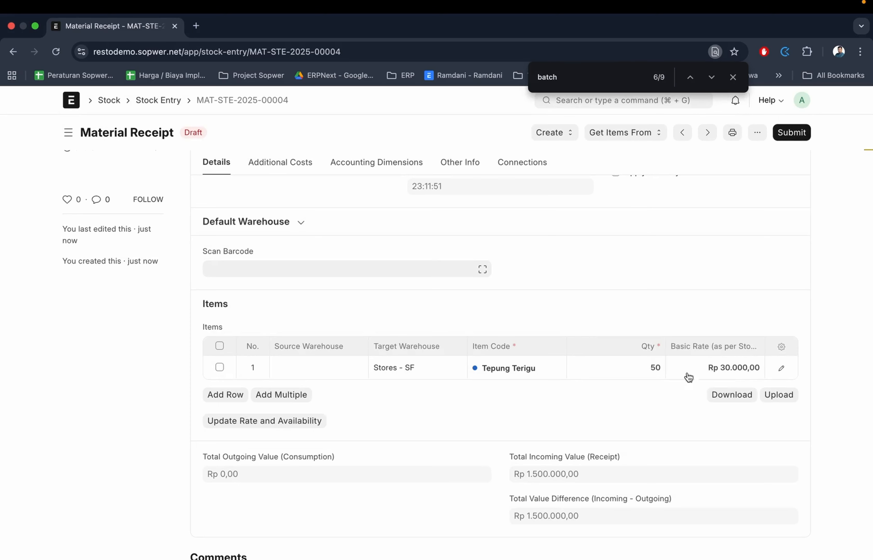
{"action": "scroll", "coordinate": [672, 366], "scroll_direction": "down", "scroll_amount": 1}
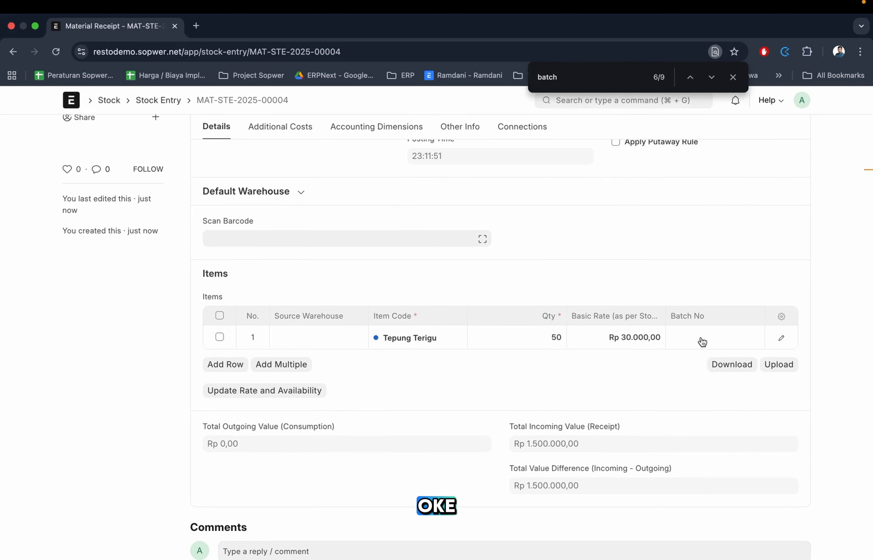
Select Target Warehouse as an Items table column again and deselect Source Warehouse
{"action": "left_click", "coordinate": [781, 316]}
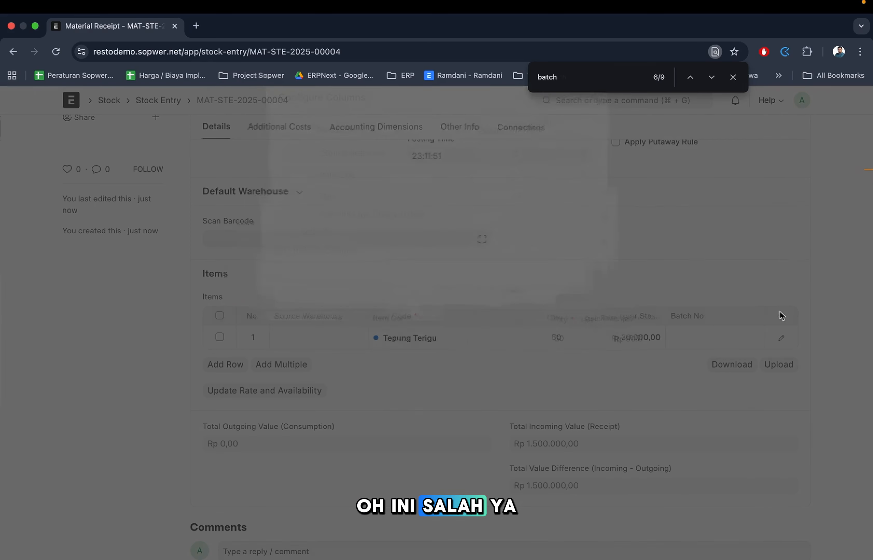
{"action": "left_click", "coordinate": [335, 289]}
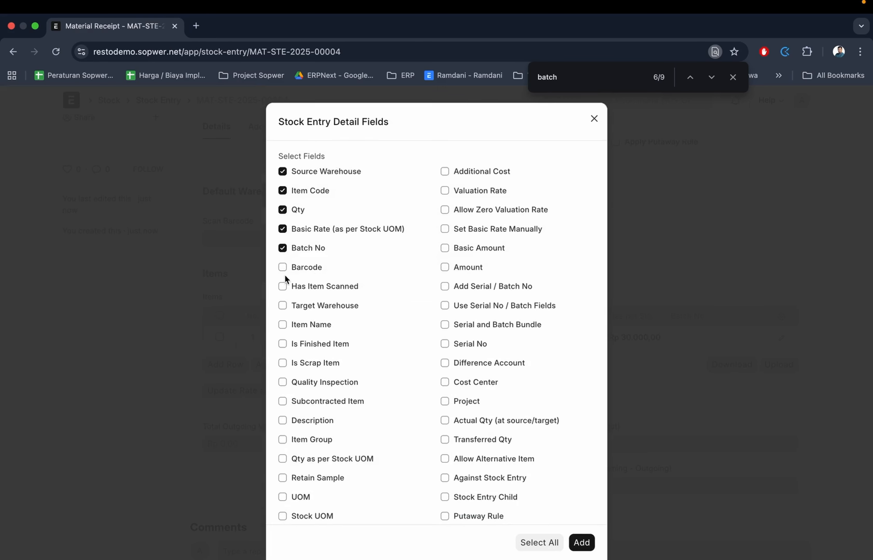
{"action": "key", "text": "super+f"}
{"action": "type", "text": "target"}
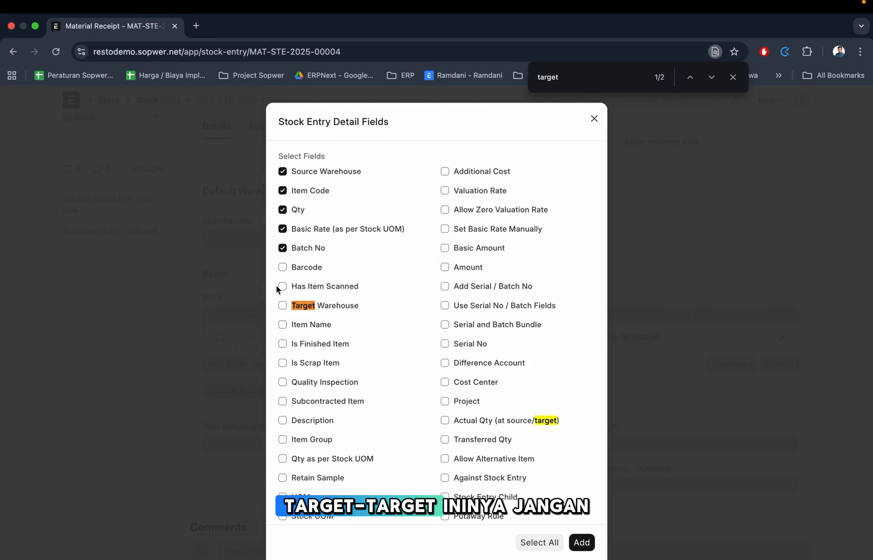
{"action": "left_click", "coordinate": [283, 306]}
{"action": "left_click", "coordinate": [282, 171]}
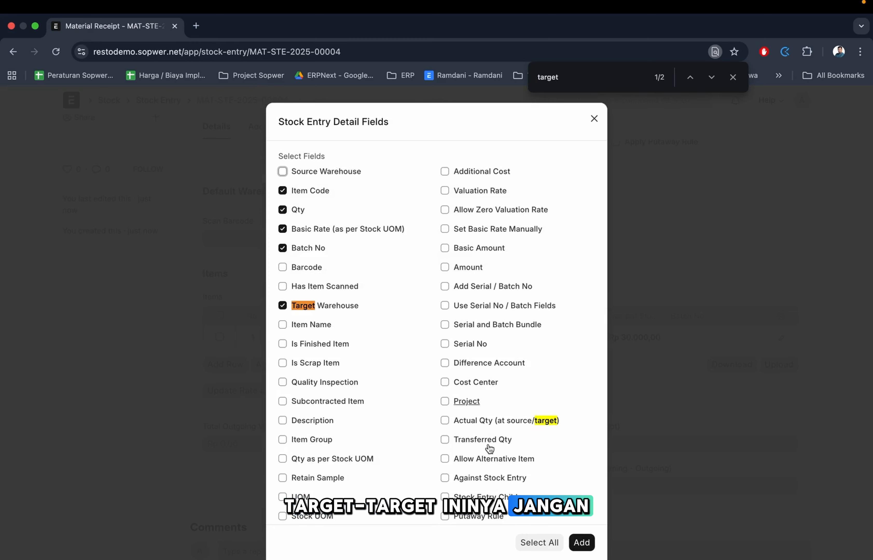
{"action": "left_click", "coordinate": [589, 546]}
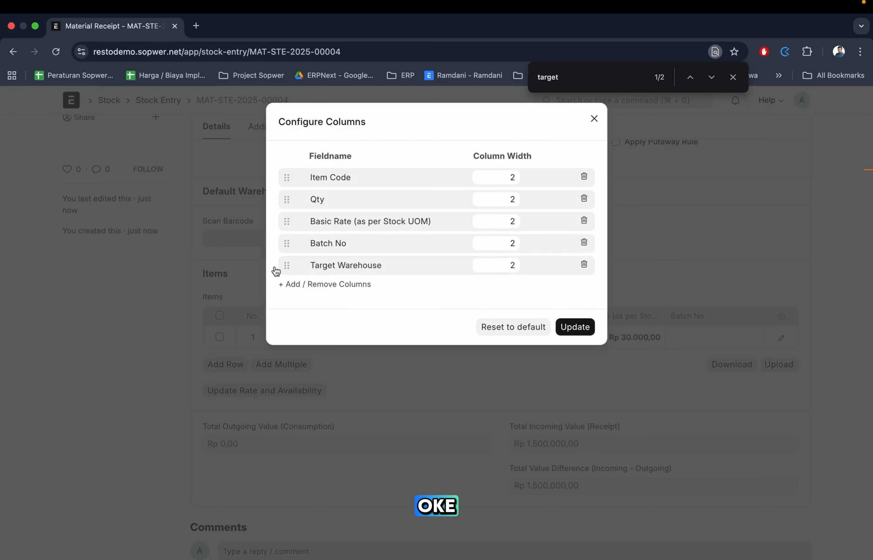
Reorder the Items table columns so Target Warehouse comes first and Batch No follows Item Code, and apply the layout
{"action": "left_click_drag", "start_coordinate": [288, 264], "coordinate": [284, 177]}
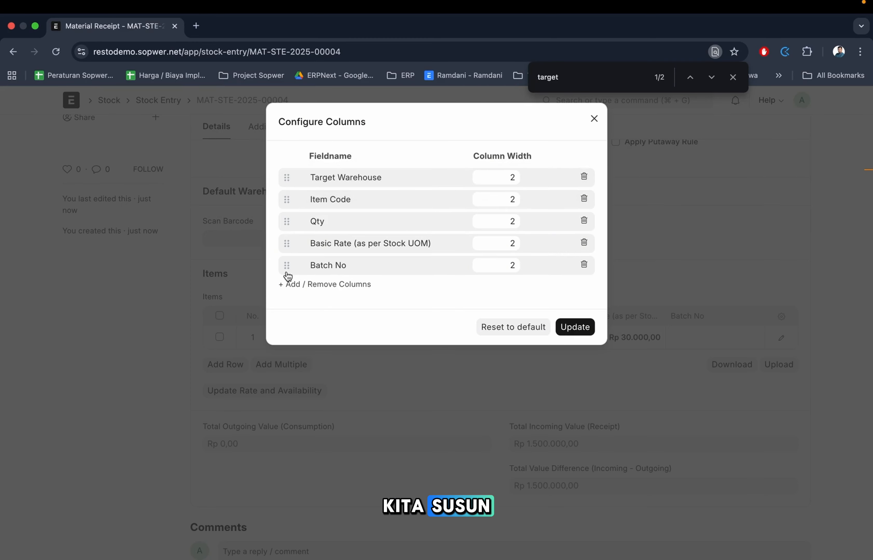
{"action": "left_click_drag", "start_coordinate": [288, 273], "coordinate": [286, 222]}
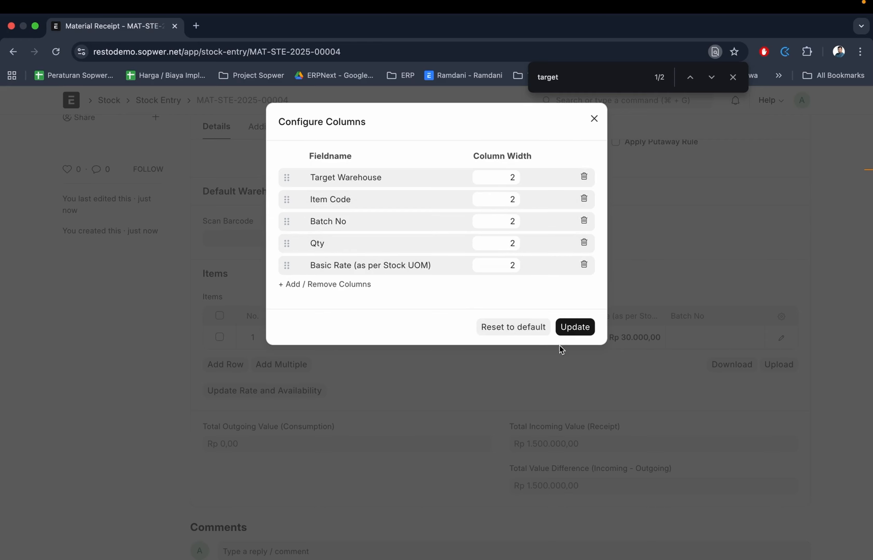
{"action": "left_click", "coordinate": [573, 327]}
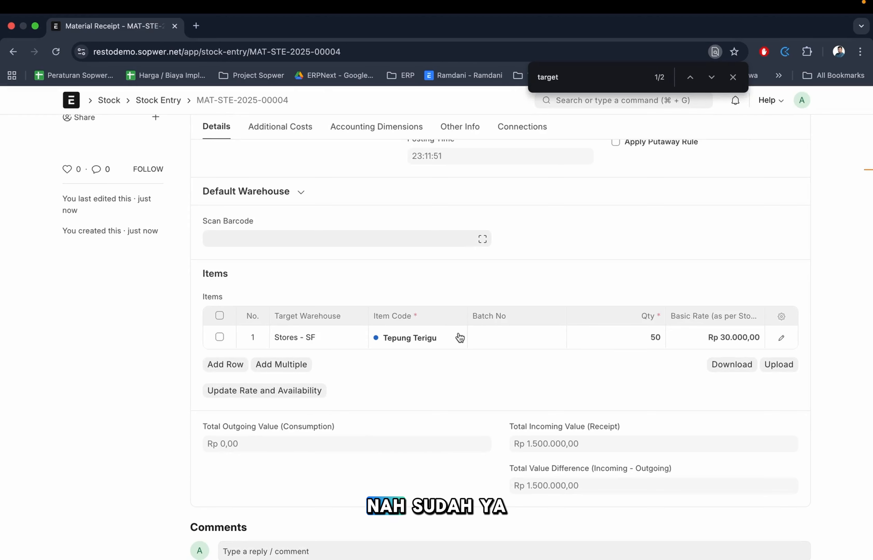
Create a new batch with ID 21092025 as the Batch No of the Tepung Terigu row
{"action": "left_click", "coordinate": [494, 337]}
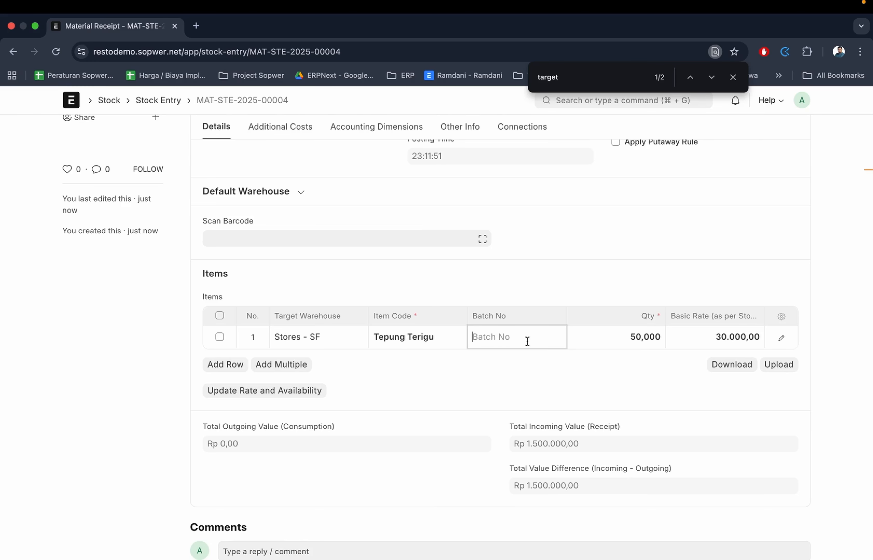
{"action": "left_click", "coordinate": [511, 337]}
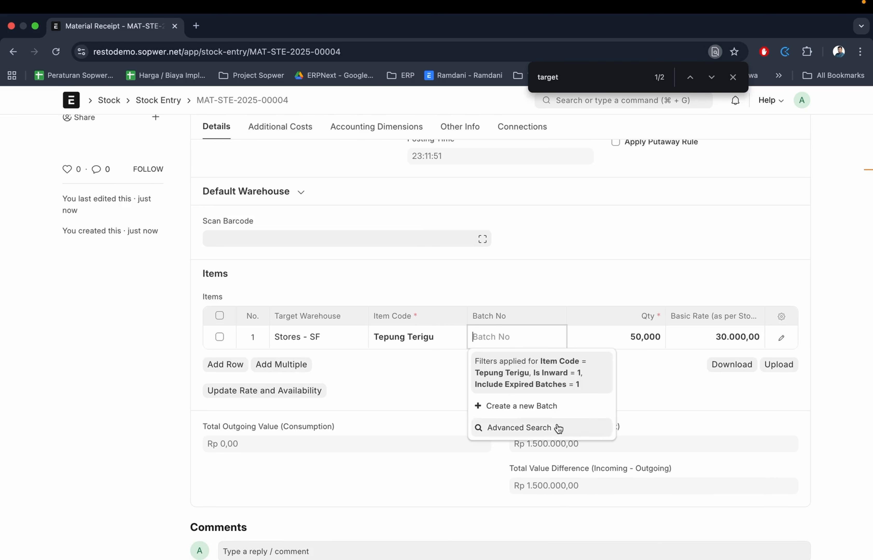
{"action": "left_click", "coordinate": [535, 408]}
{"action": "left_click", "coordinate": [307, 177]}
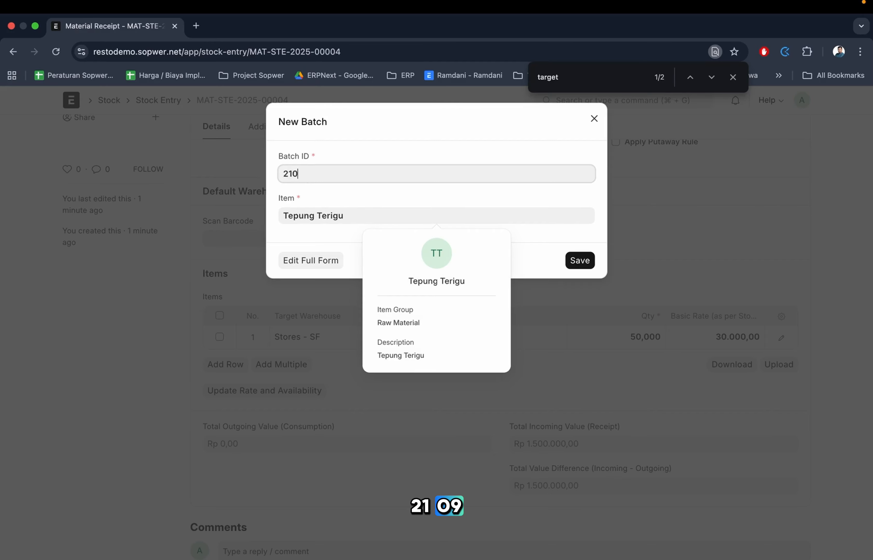
{"action": "type", "text": "025"}
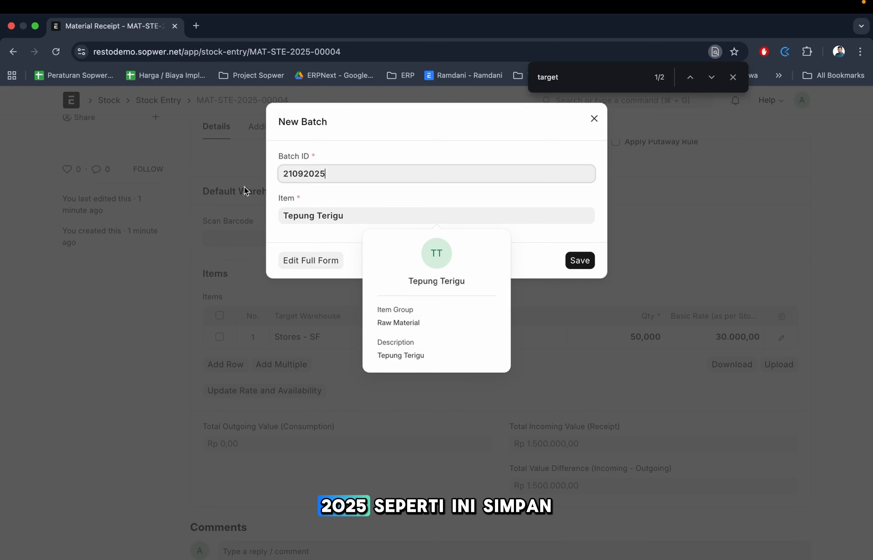
{"action": "left_click", "coordinate": [578, 261]}
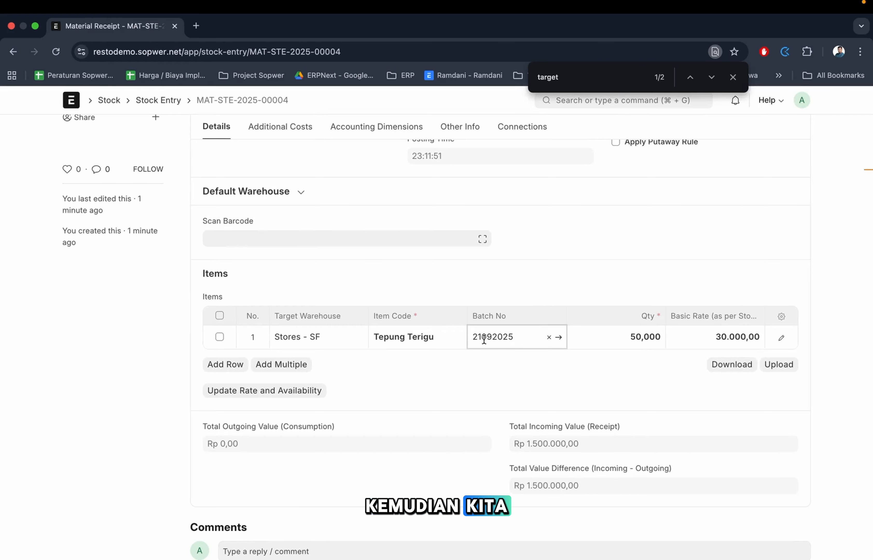
{"action": "left_click", "coordinate": [537, 364]}
Save the Material Receipt and submit it permanently
{"action": "scroll", "coordinate": [668, 303], "scroll_direction": "up", "scroll_amount": 3}
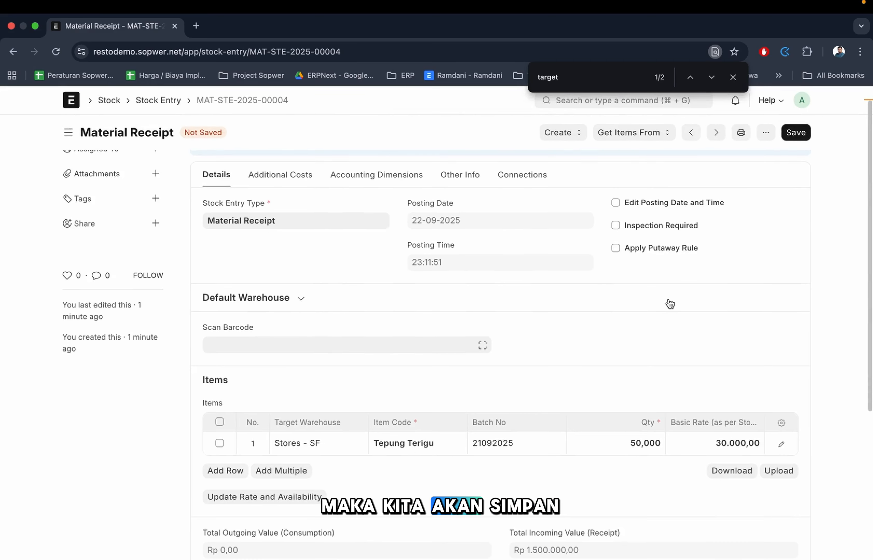
{"action": "key", "text": "super+s"}
{"action": "left_click", "coordinate": [733, 77]}
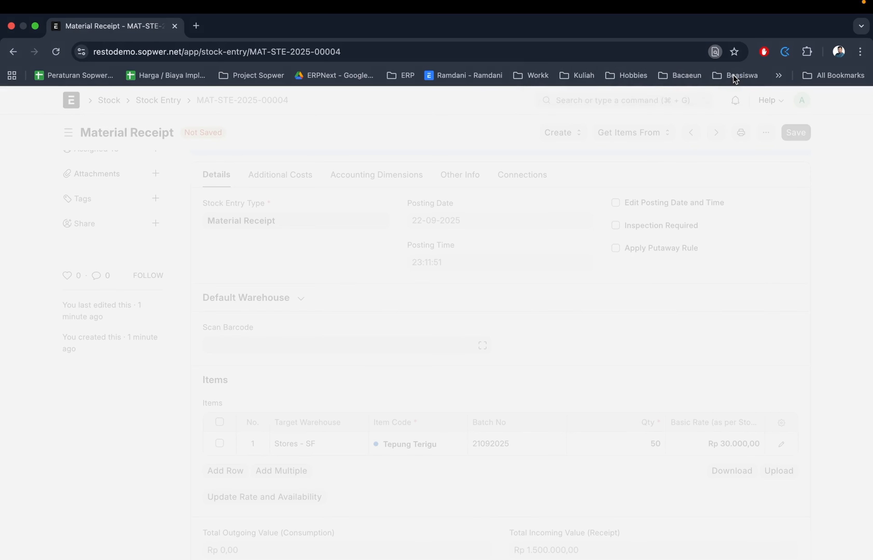
{"action": "left_click", "coordinate": [792, 132]}
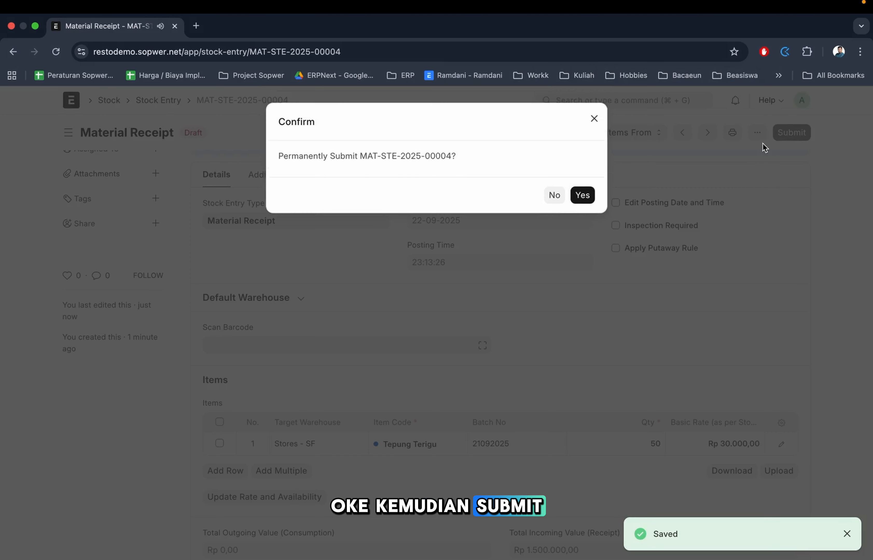
{"action": "key", "text": "Return"}
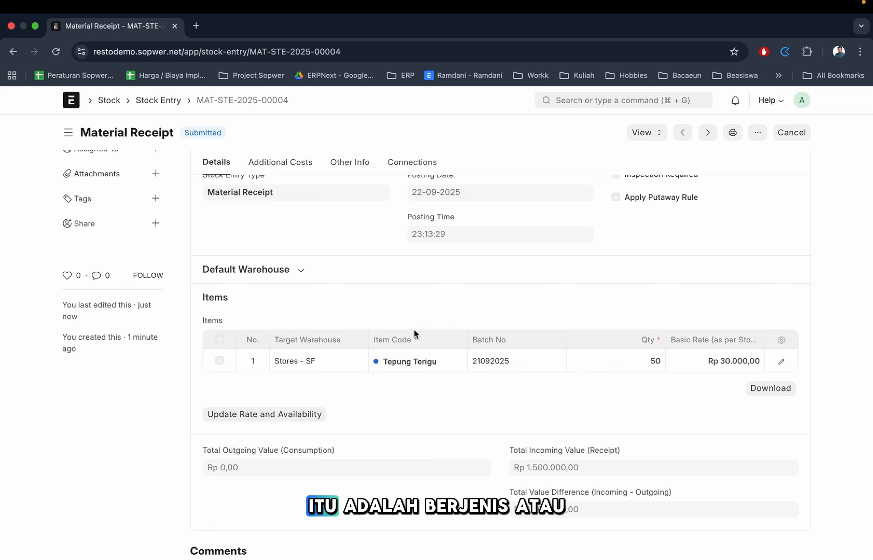
Duplicate the submitted Material Receipt and disable Use Serial No / Batch Fields in the Tepung Terigu row's details
{"action": "mouse_move", "coordinate": [415, 329]}
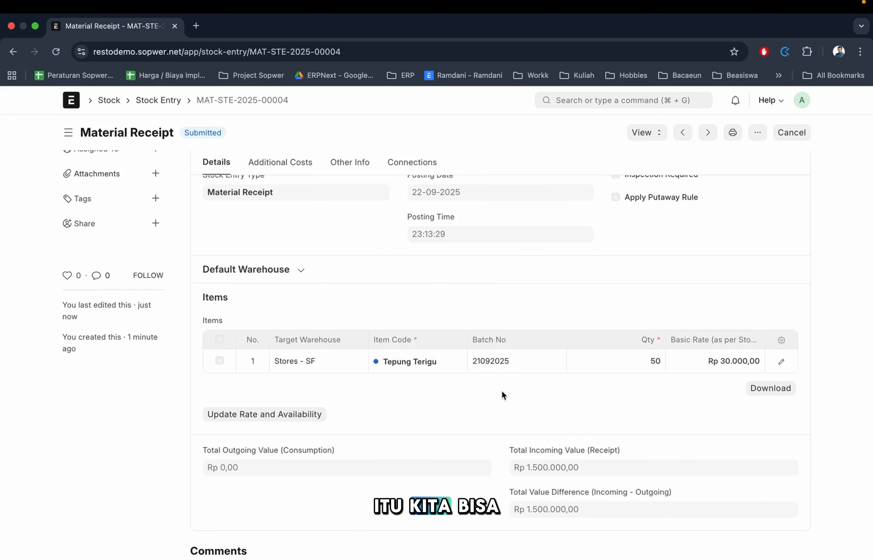
{"action": "key", "text": "shift+d"}
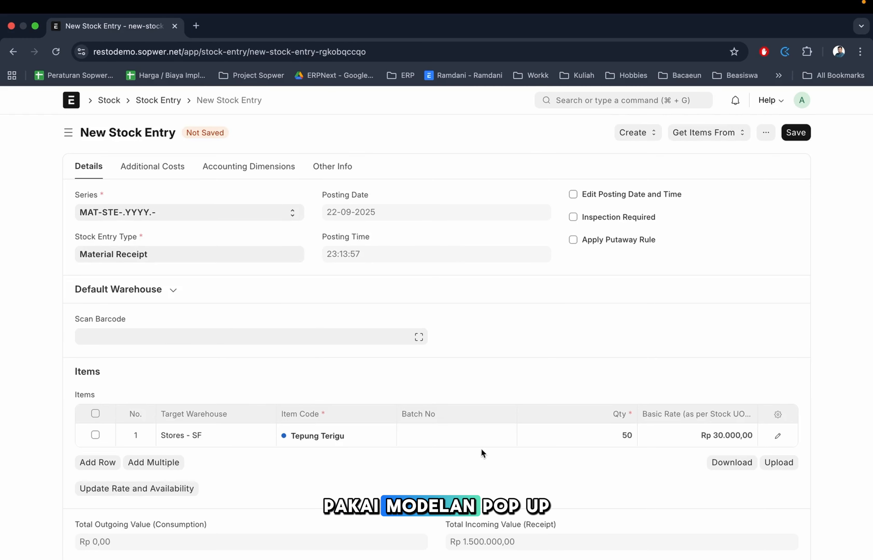
{"action": "left_click", "coordinate": [778, 437]}
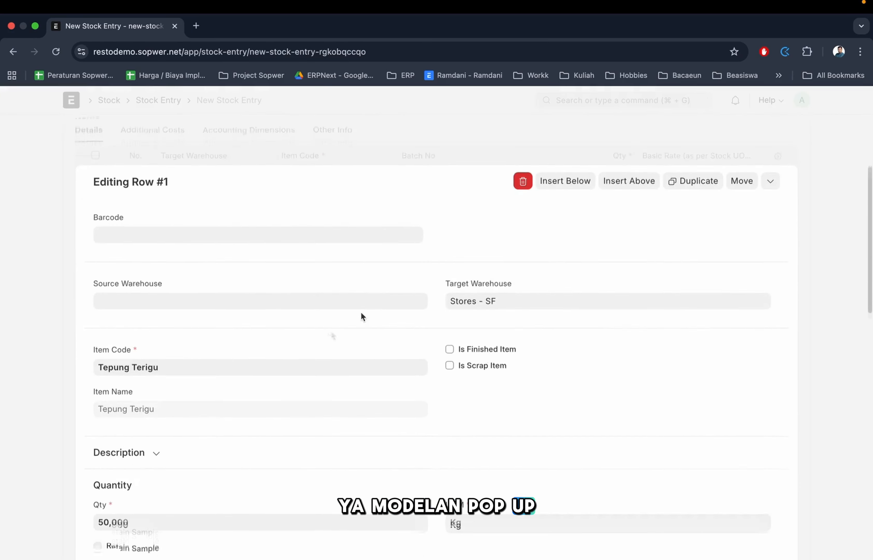
{"action": "scroll", "coordinate": [341, 323], "scroll_direction": "down", "scroll_amount": 7}
{"action": "scroll", "coordinate": [199, 429], "scroll_direction": "down", "scroll_amount": 4}
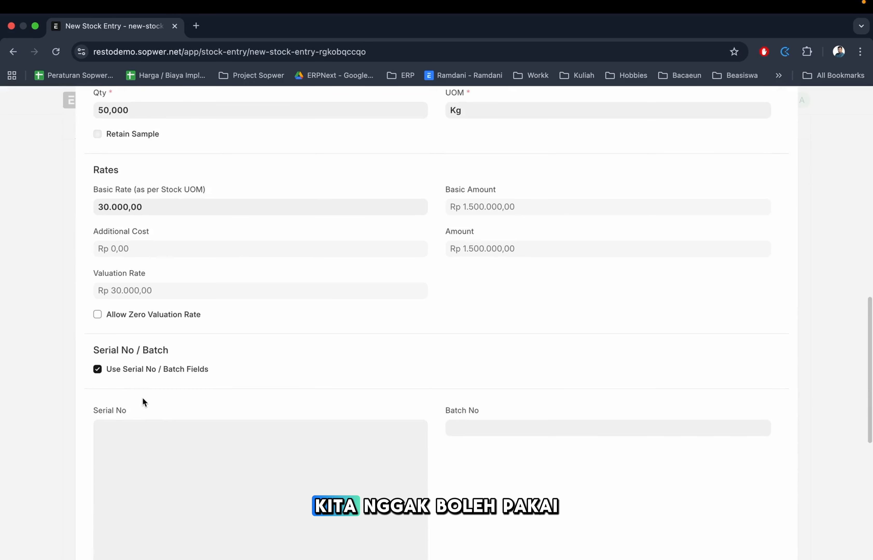
{"action": "left_click", "coordinate": [123, 369]}
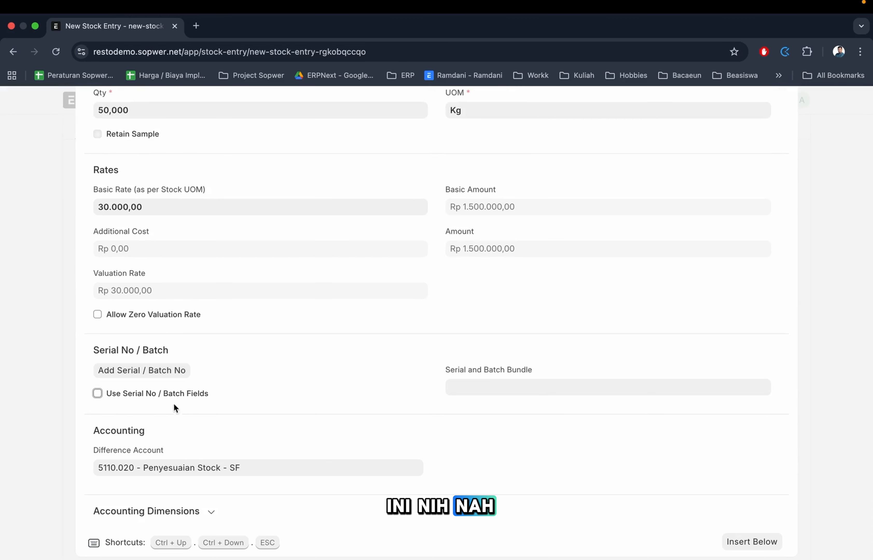
{"action": "left_click", "coordinate": [54, 363]}
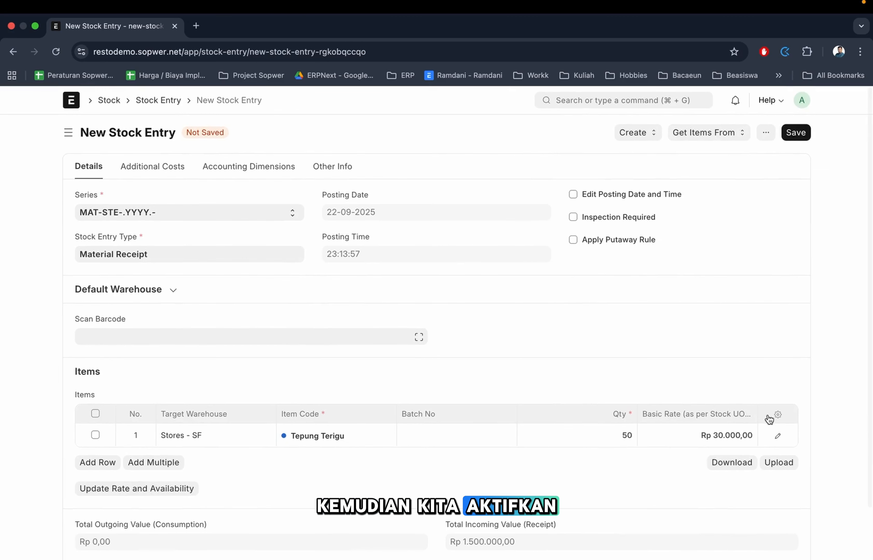
Replace the Batch No column of the Items table with the Add Serial / Batch No column
{"action": "left_click", "coordinate": [778, 414]}
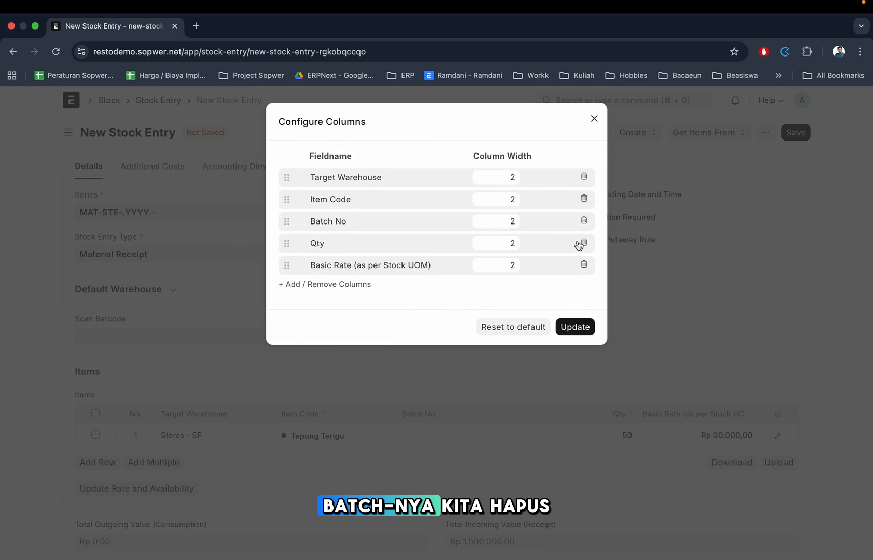
{"action": "left_click", "coordinate": [583, 221]}
{"action": "left_click", "coordinate": [299, 265]}
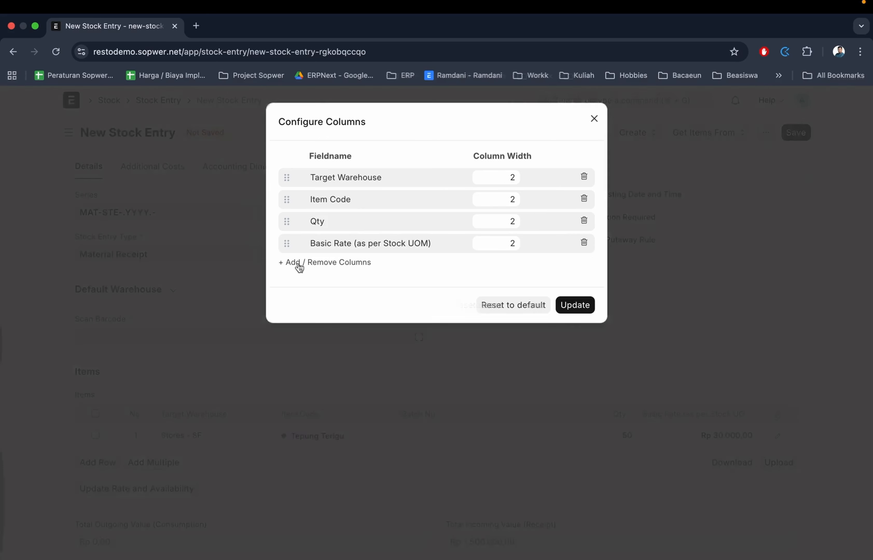
{"action": "key", "text": "super+f"}
{"action": "type", "text": "add"}
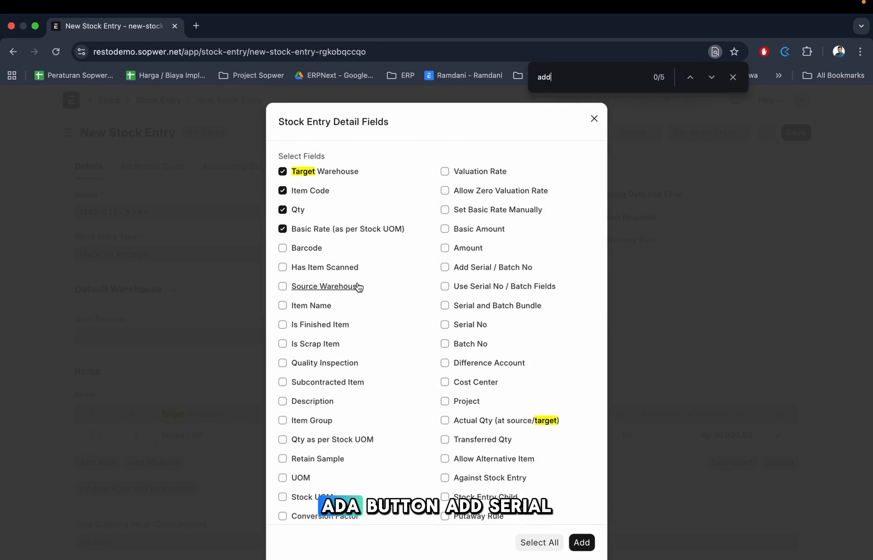
{"action": "left_click", "coordinate": [445, 268]}
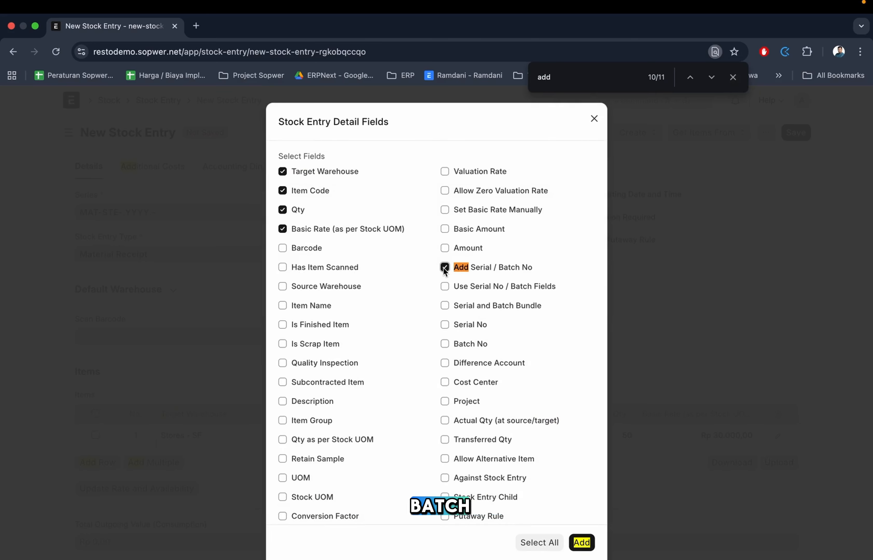
{"action": "left_click", "coordinate": [581, 542]}
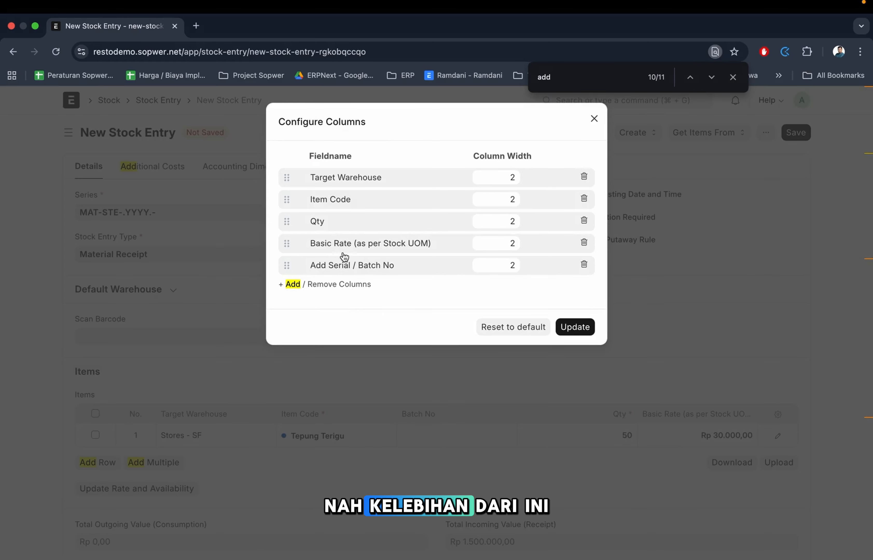
Set the Add Serial / Batch No column width to 1 and apply the column configuration
{"action": "double_click", "coordinate": [505, 265]}
{"action": "type", "text": "1"}
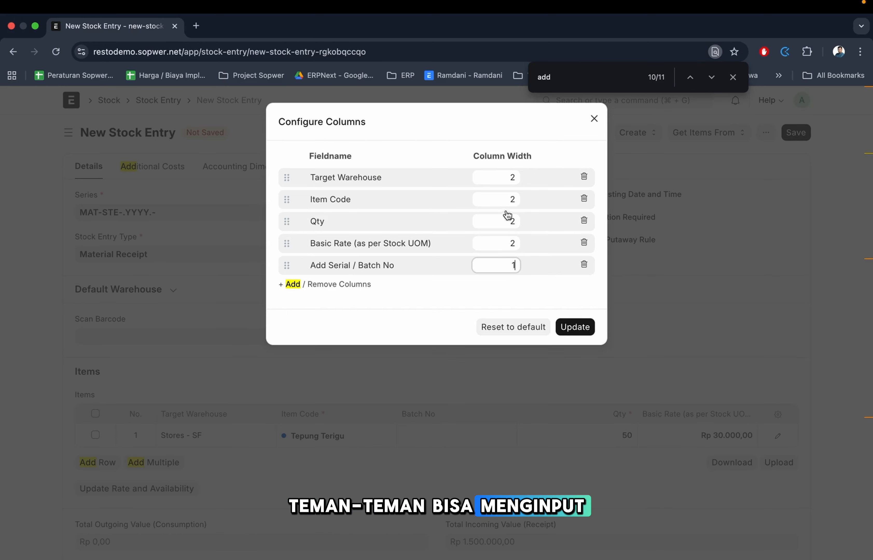
{"action": "left_click", "coordinate": [572, 327]}
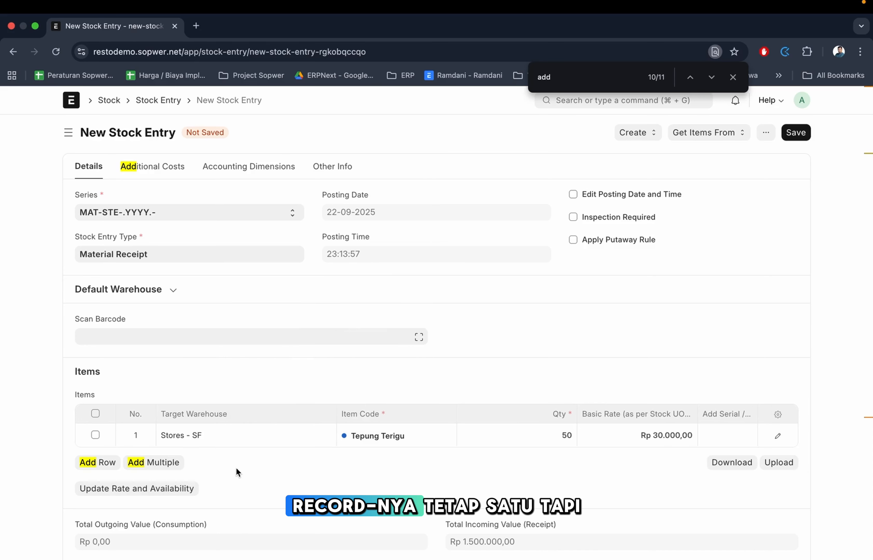
Start adding batch numbers for the Tepung Terigu row and enter batch 21092025 with quantity 20
{"action": "left_click", "coordinate": [729, 440]}
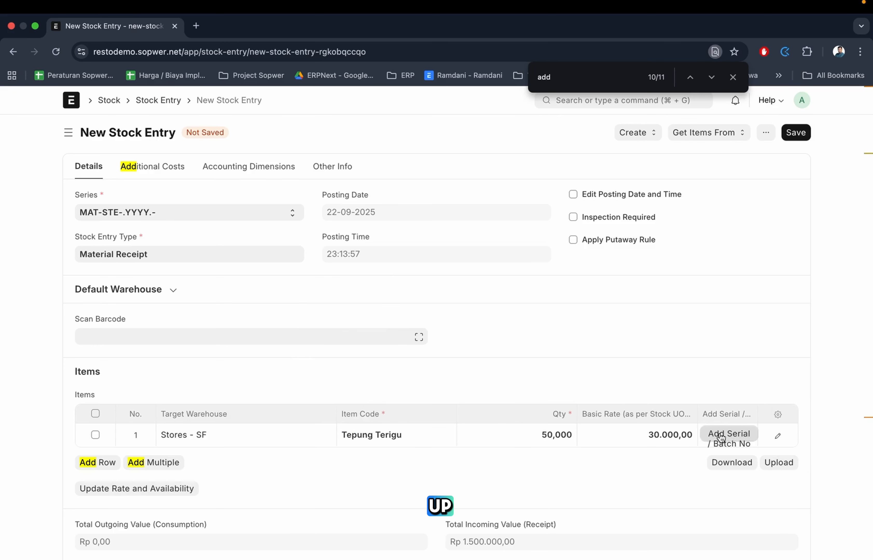
{"action": "left_click", "coordinate": [728, 439]}
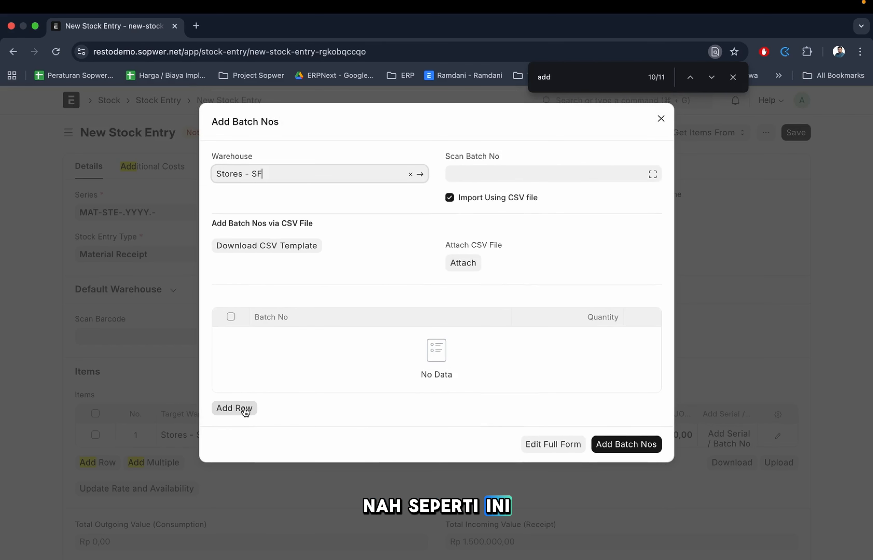
{"action": "left_click", "coordinate": [243, 411]}
{"action": "left_click", "coordinate": [296, 332]}
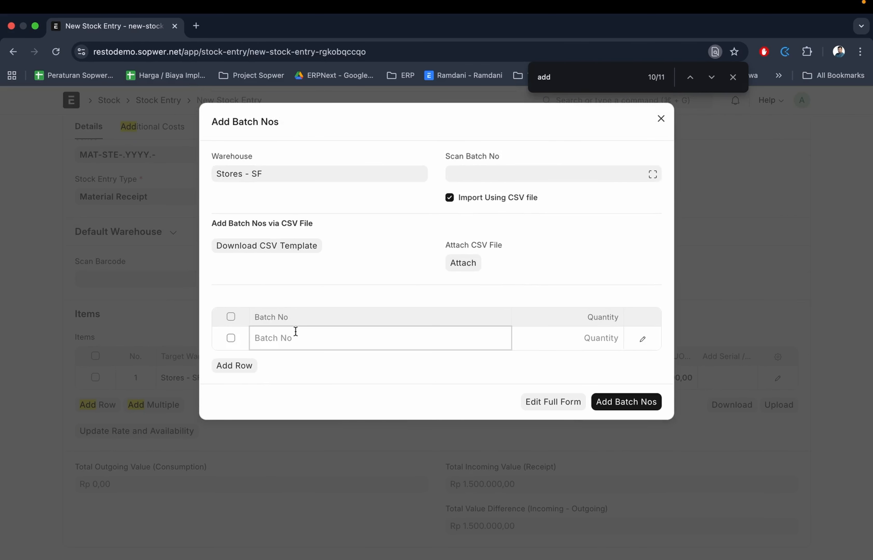
{"action": "key", "text": "Return"}
{"action": "left_click", "coordinate": [593, 342]}
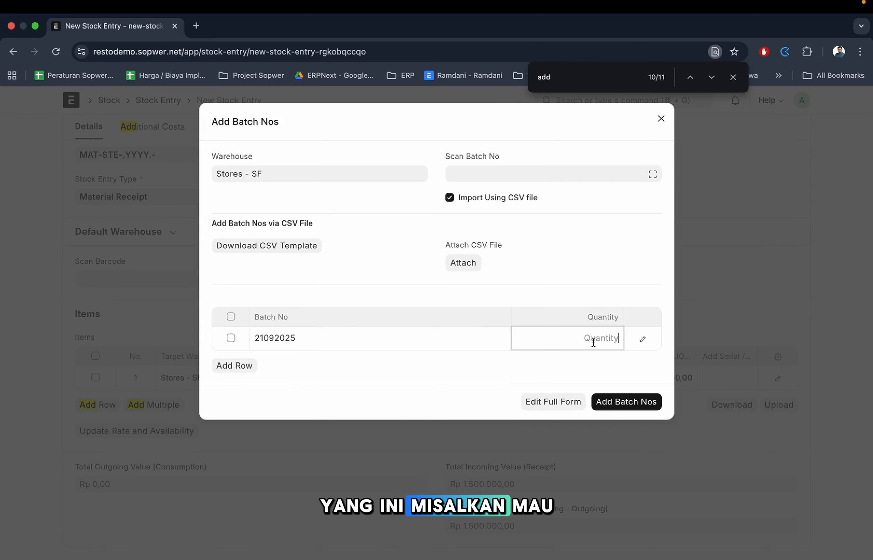
{"action": "type", "text": "20"}
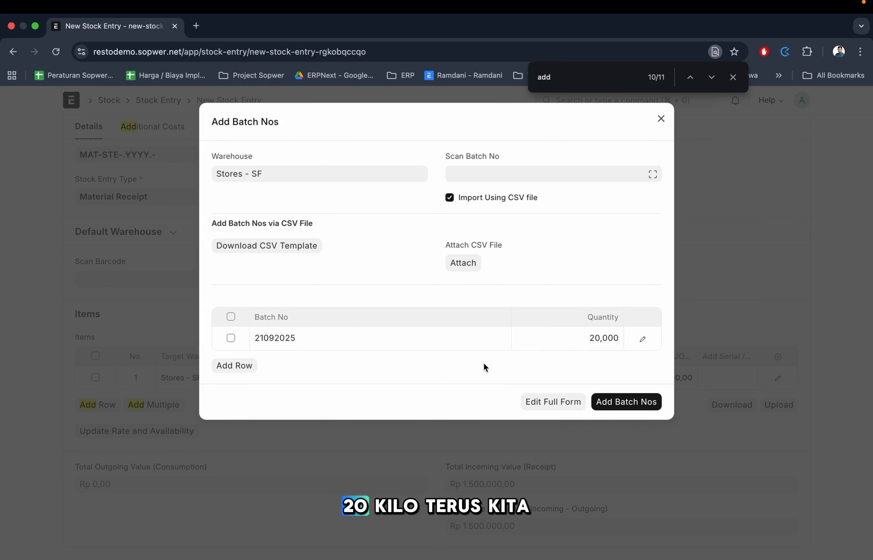
Add a second batch row and create a new Tepung Terigu batch with ID 01092025
{"action": "left_click", "coordinate": [235, 365]}
{"action": "left_click", "coordinate": [292, 362]}
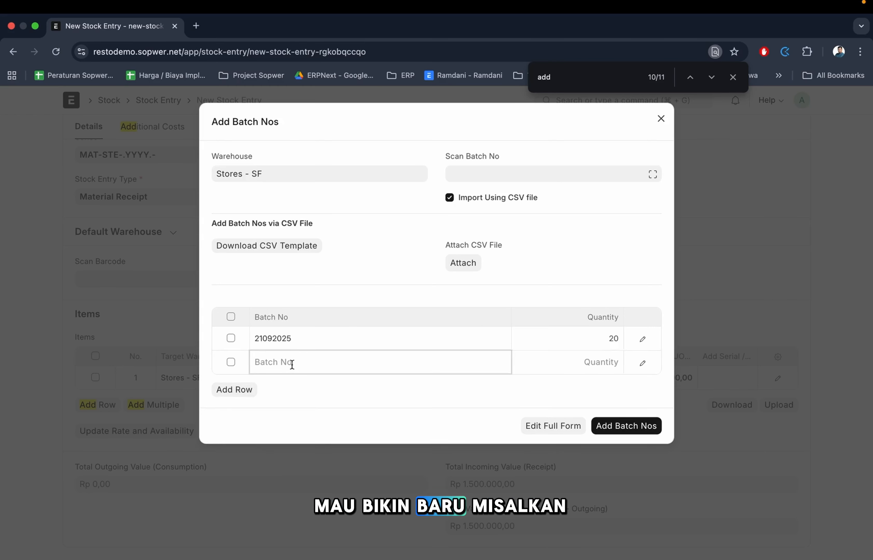
{"action": "left_click", "coordinate": [298, 454]}
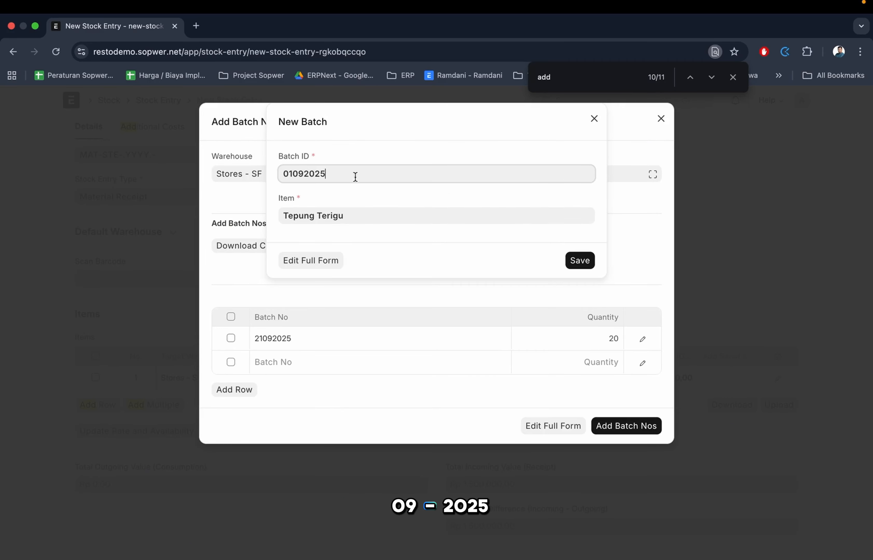
{"action": "left_click", "coordinate": [578, 263]}
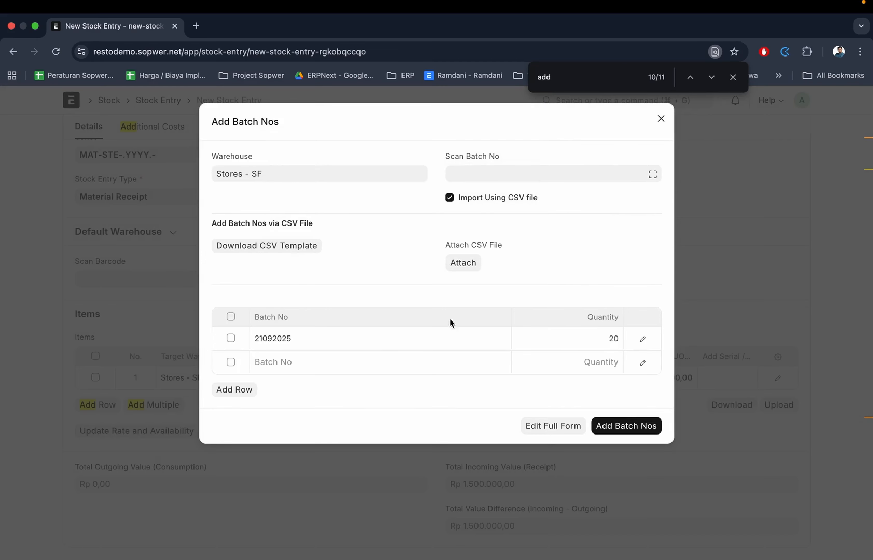
Assign batch 01092025 to the second batch row with quantity 30
{"action": "left_click", "coordinate": [336, 361]}
{"action": "key", "text": "Down"}
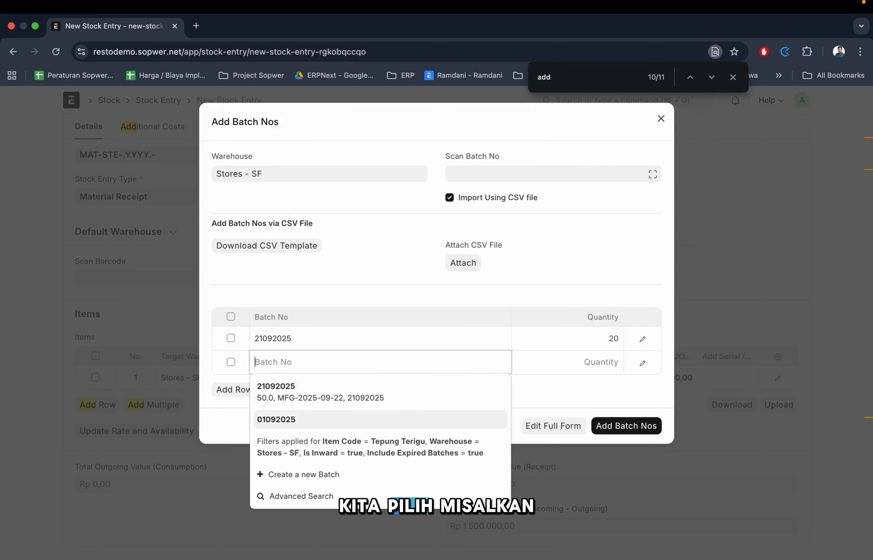
{"action": "key", "text": "Return"}
{"action": "left_click", "coordinate": [582, 363]}
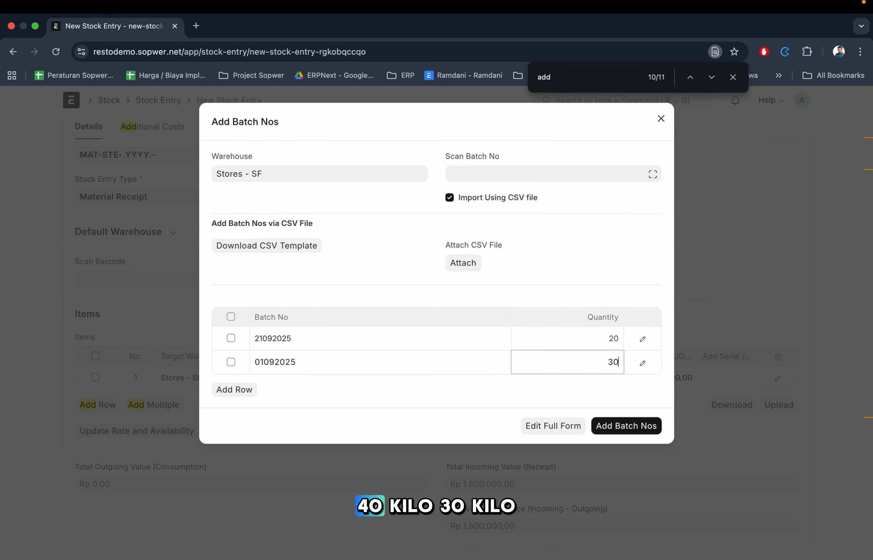
Set the second batch row's quantity to 30 and add the batch numbers to the Tepung Terigu item
{"action": "type", "text": "30"}
{"action": "left_click", "coordinate": [552, 393]}
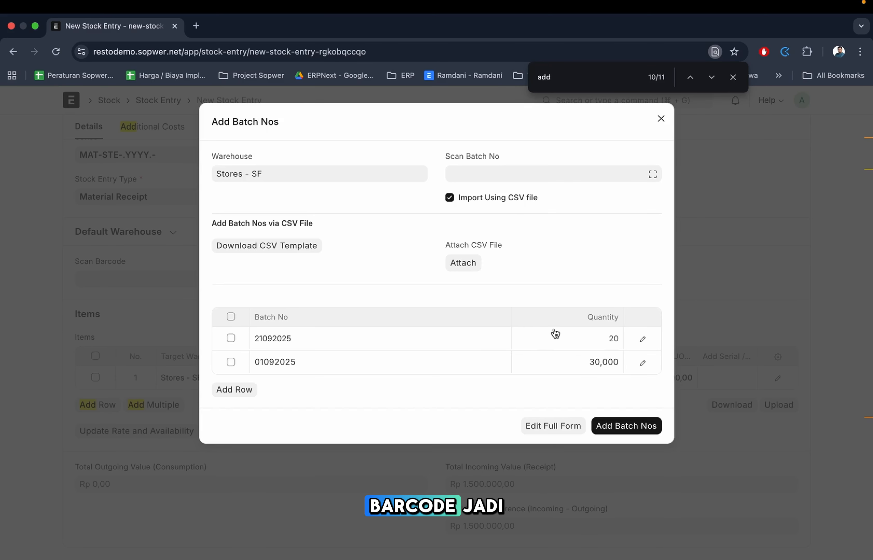
{"action": "left_click", "coordinate": [630, 430]}
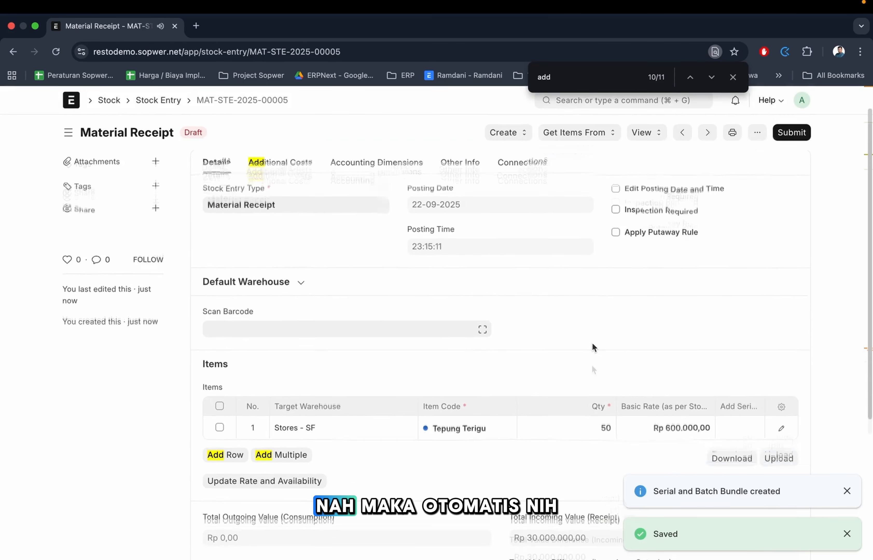
{"action": "scroll", "coordinate": [592, 349], "scroll_direction": "down", "scroll_amount": 2}
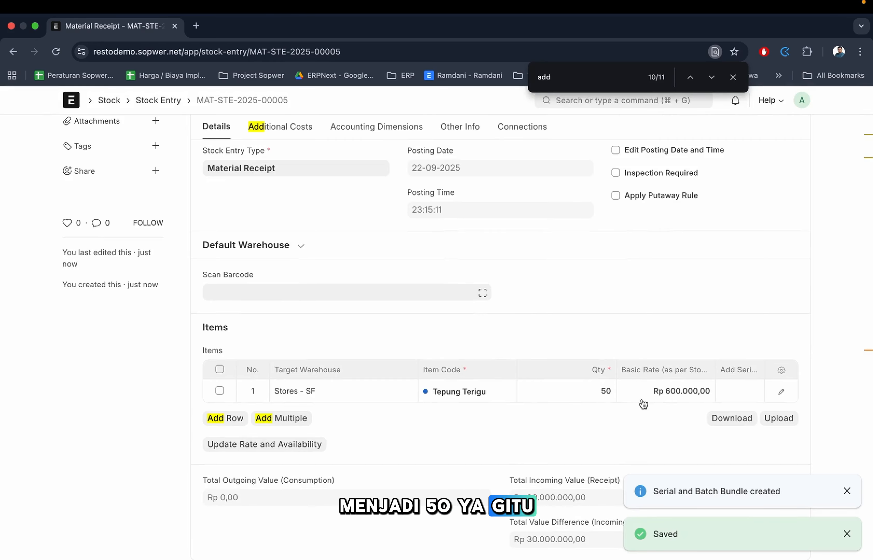
Review the batch numbers and quantities assigned to the Tepung Terigu row, and close the batch dialog without changes
{"action": "left_click", "coordinate": [733, 395]}
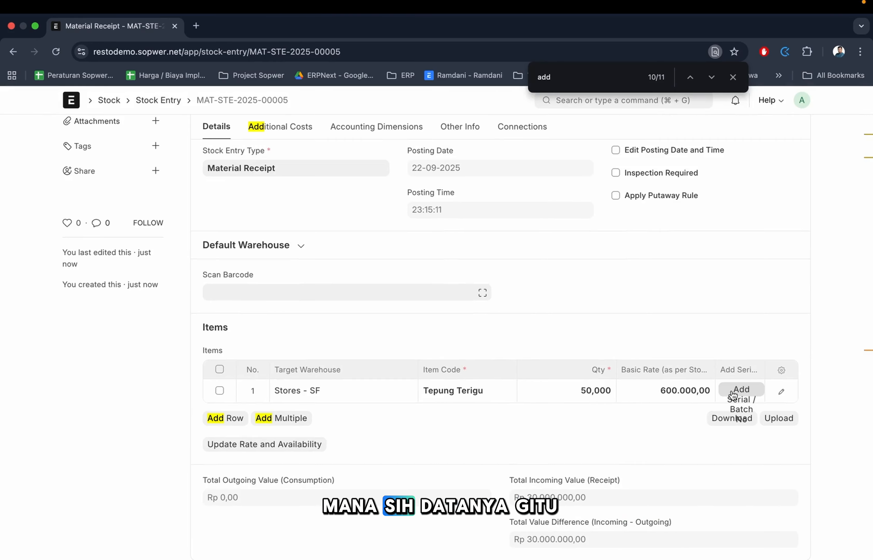
{"action": "left_click", "coordinate": [732, 395]}
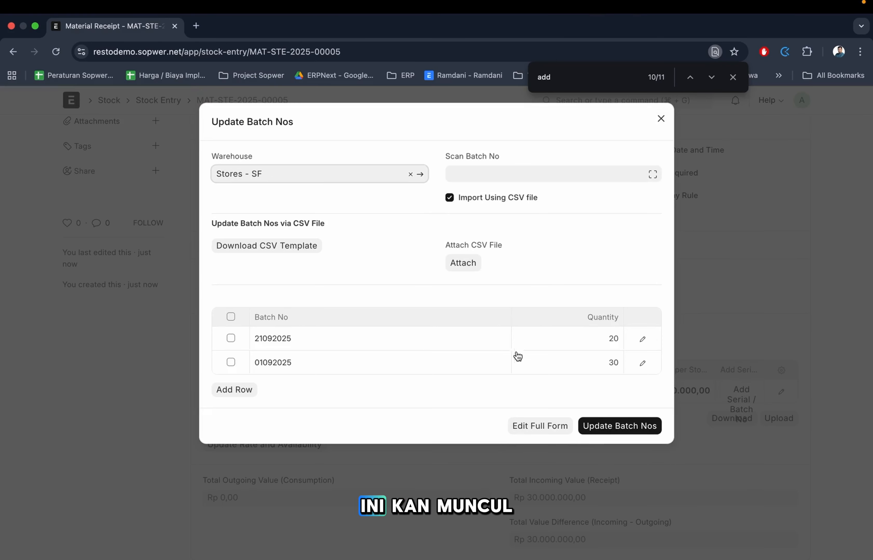
{"action": "left_click", "coordinate": [730, 271]}
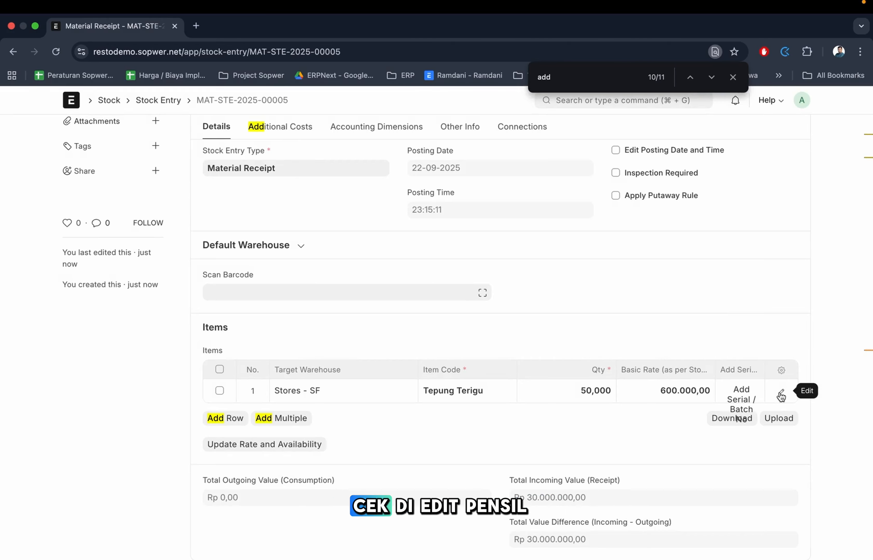
Open the Tepung Terigu row's full details and view its linked Serial and Batch Bundle
{"action": "left_click", "coordinate": [781, 395]}
{"action": "scroll", "coordinate": [453, 365], "scroll_direction": "down", "scroll_amount": 10}
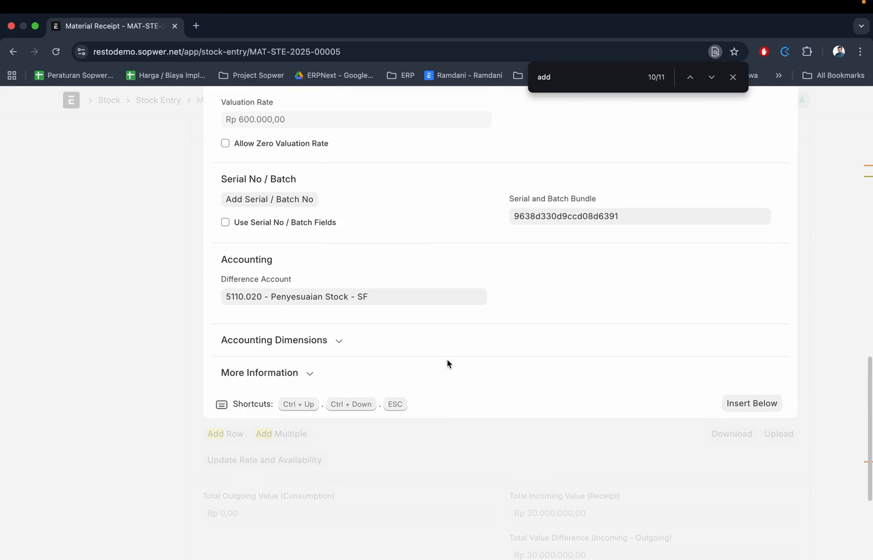
{"action": "scroll", "coordinate": [327, 299], "scroll_direction": "up", "scroll_amount": 5}
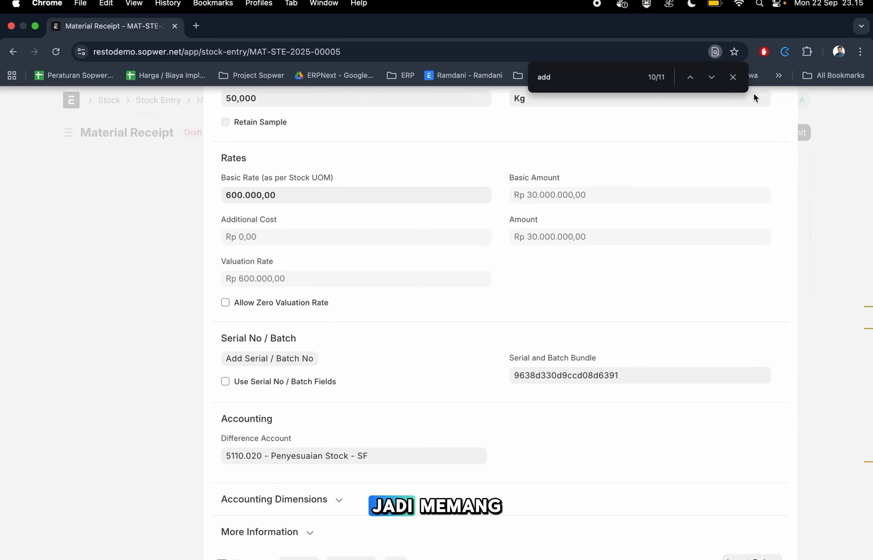
{"action": "left_click", "coordinate": [732, 78]}
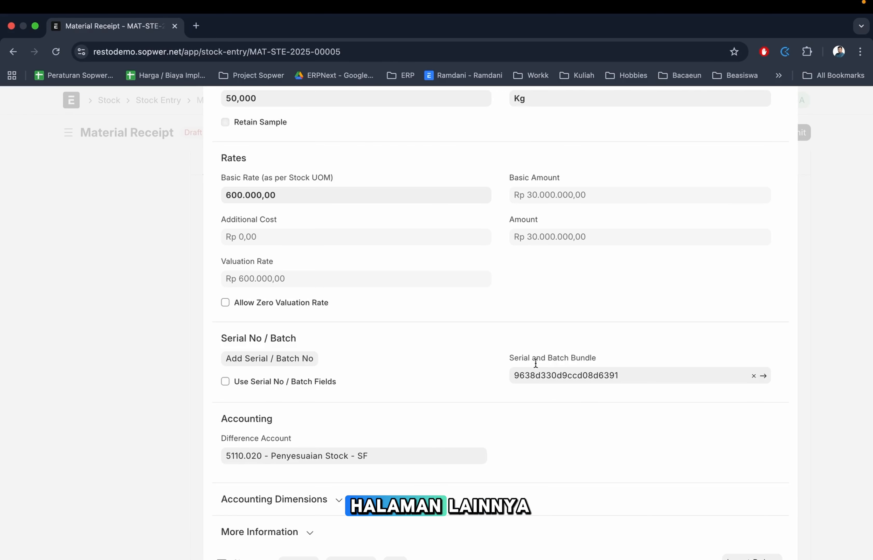
{"action": "left_click", "coordinate": [674, 377]}
{"action": "left_click", "coordinate": [766, 379]}
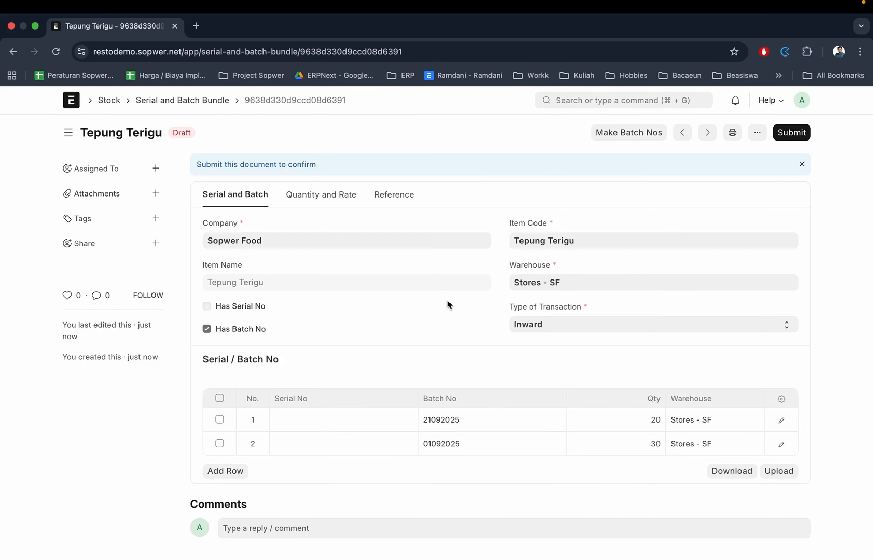
Return to the Material Receipt draft and submit it with confirmation
{"action": "scroll", "coordinate": [375, 302], "scroll_direction": "left", "scroll_amount": 5}
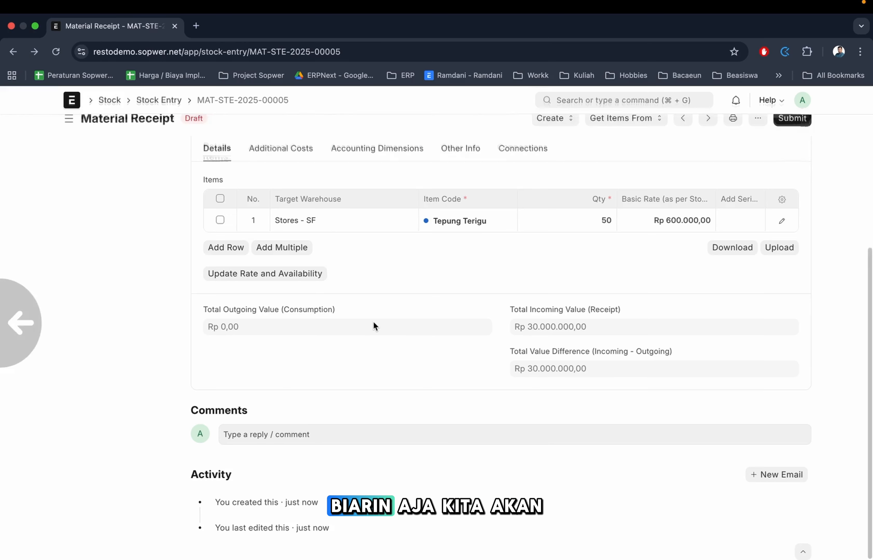
{"action": "scroll", "coordinate": [551, 381], "scroll_direction": "down", "scroll_amount": 3}
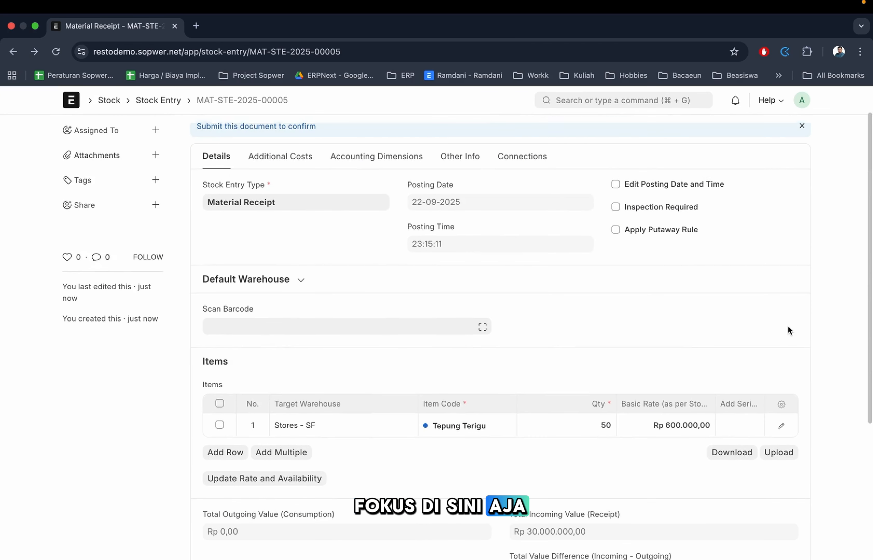
{"action": "scroll", "coordinate": [818, 290], "scroll_direction": "up", "scroll_amount": 2}
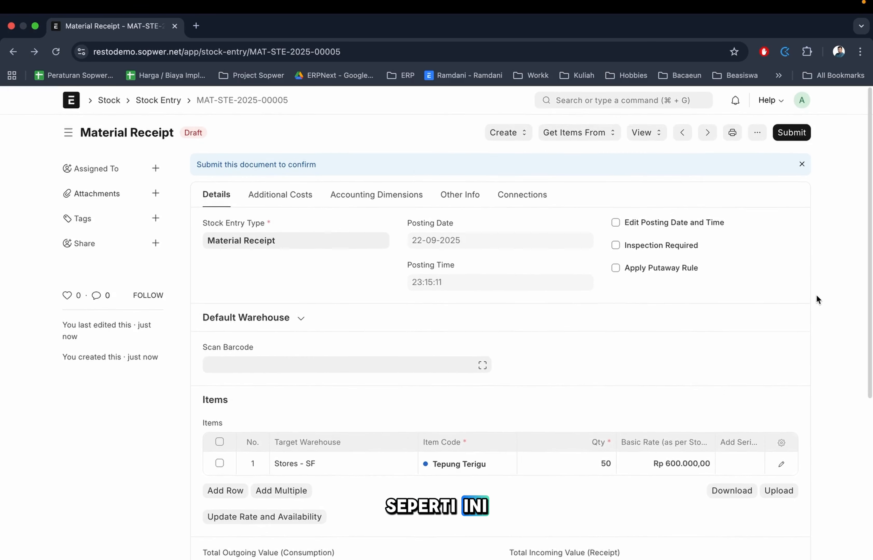
{"action": "key", "text": "ctrl+s"}
{"action": "key", "text": "Return"}
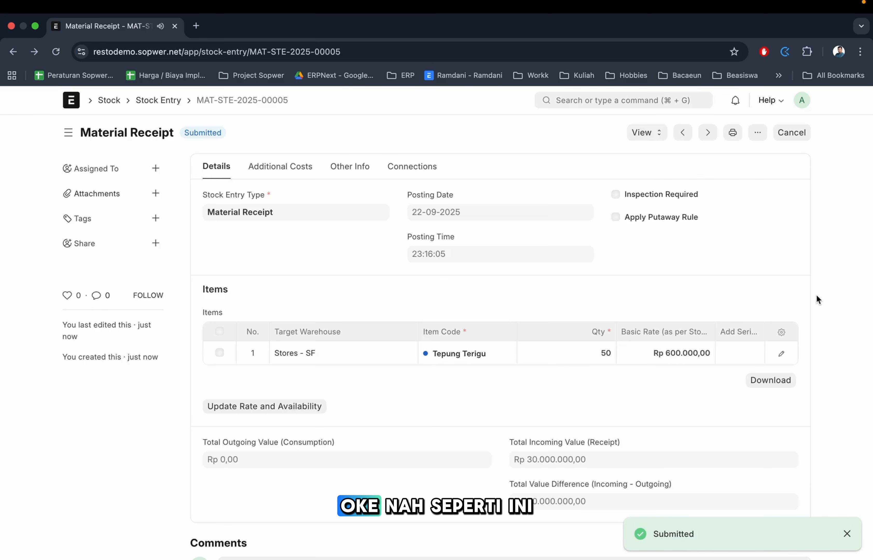
Search for and open the Stock Ledger report
{"action": "left_click", "coordinate": [582, 101]}
{"action": "type", "text": "s"}
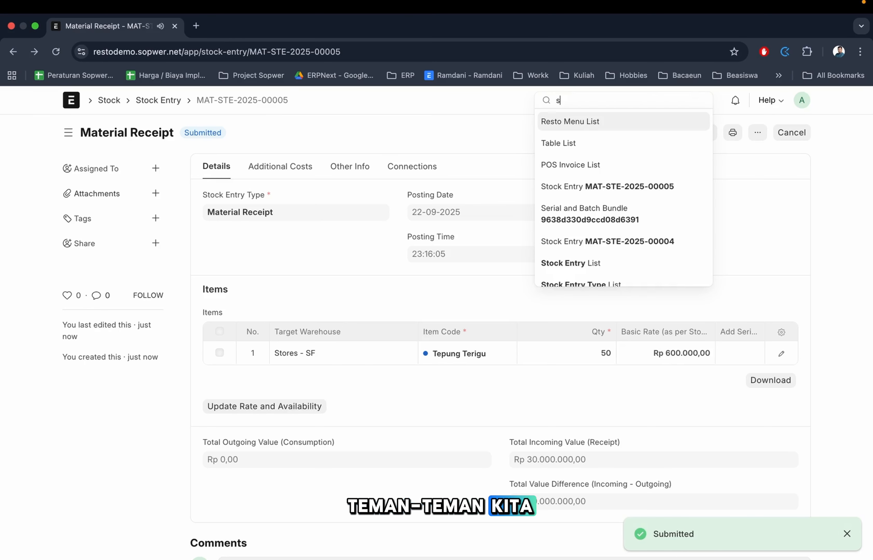
{"action": "type", "text": "tock led"}
{"action": "key", "text": "Return"}
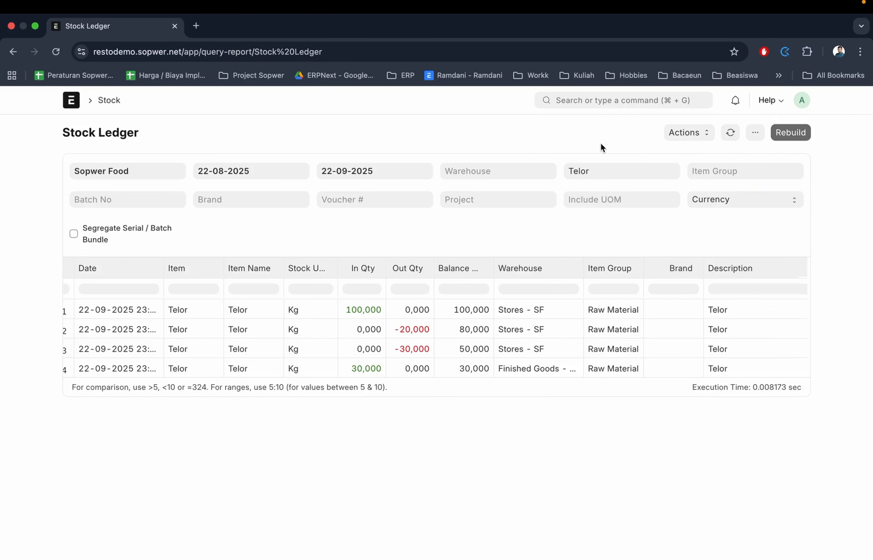
Filter the Stock Ledger by the item Tepung Terigu instead of Telor
{"action": "left_click", "coordinate": [609, 176]}
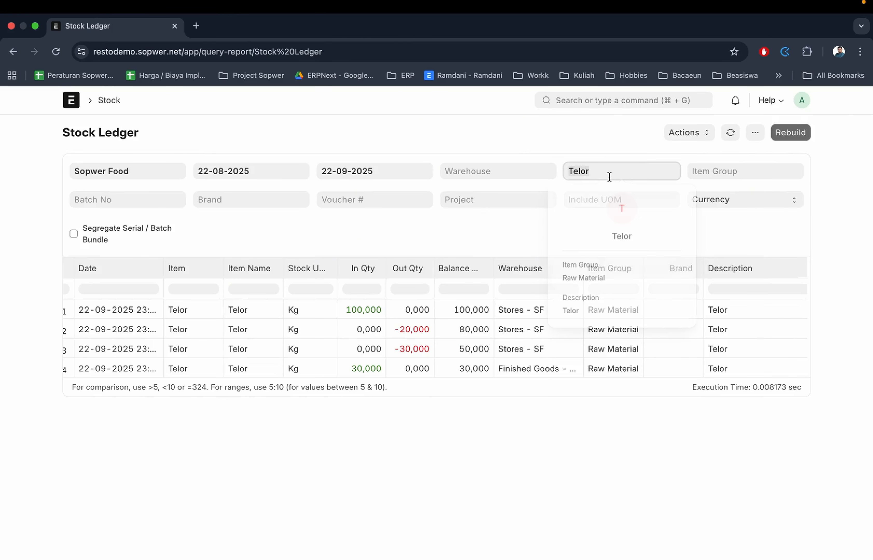
{"action": "key", "text": "BackSpace"}
{"action": "key", "text": "BackSpace"}
{"action": "key", "text": "BackSpace"}
{"action": "key", "text": "BackSpace"}
{"action": "type", "text": "epung"}
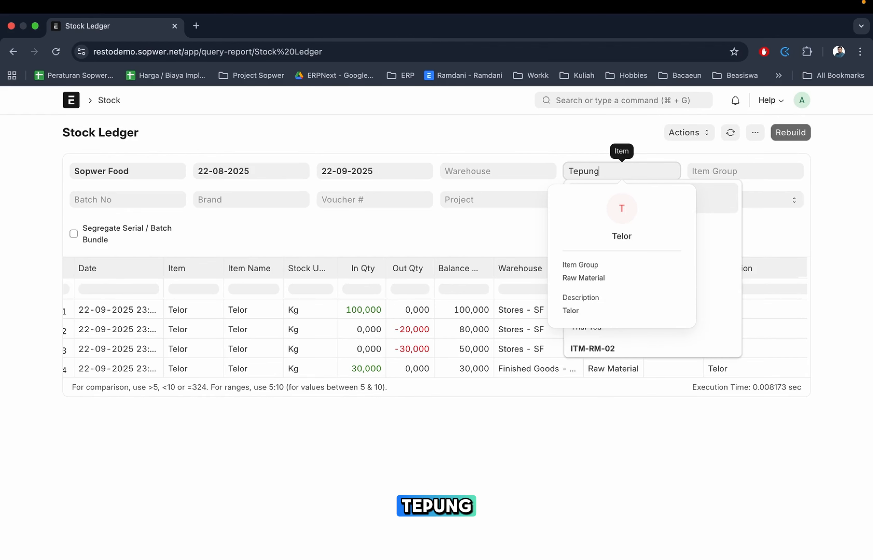
{"action": "left_click", "coordinate": [627, 201]}
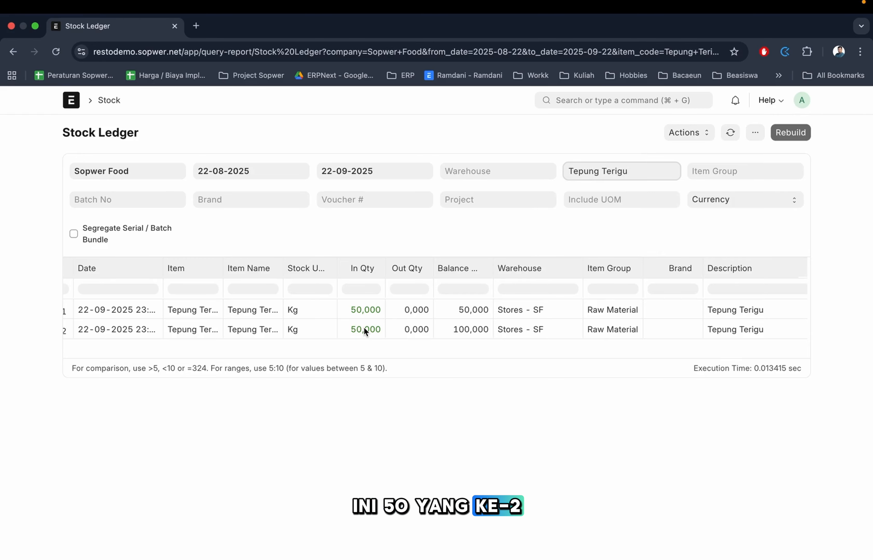
Enable Segregate Serial / Batch Bundle in the Stock Ledger and widen the Batch column to review the batches
{"action": "left_click", "coordinate": [95, 230]}
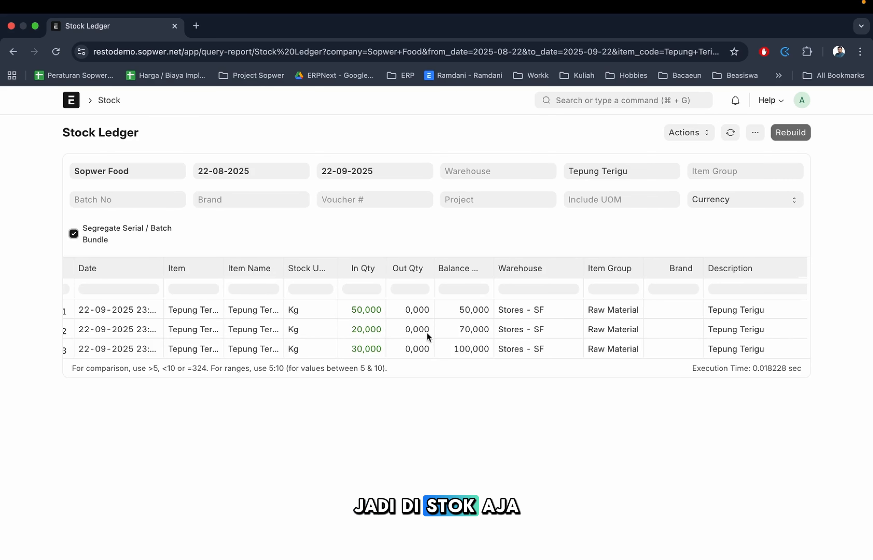
{"action": "scroll", "coordinate": [428, 336], "scroll_direction": "right", "scroll_amount": 15}
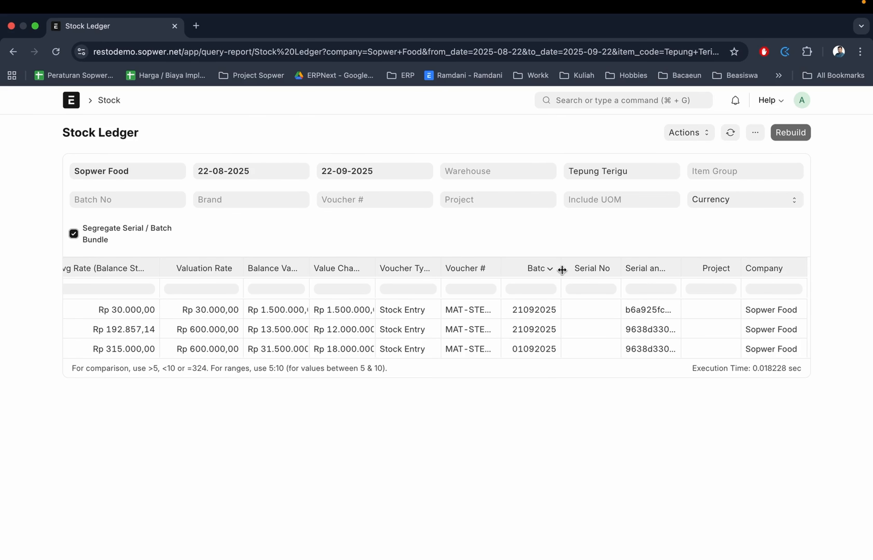
{"action": "left_click_drag", "start_coordinate": [562, 270], "coordinate": [608, 270]}
{"action": "scroll", "coordinate": [385, 340], "scroll_direction": "left", "scroll_amount": 12}
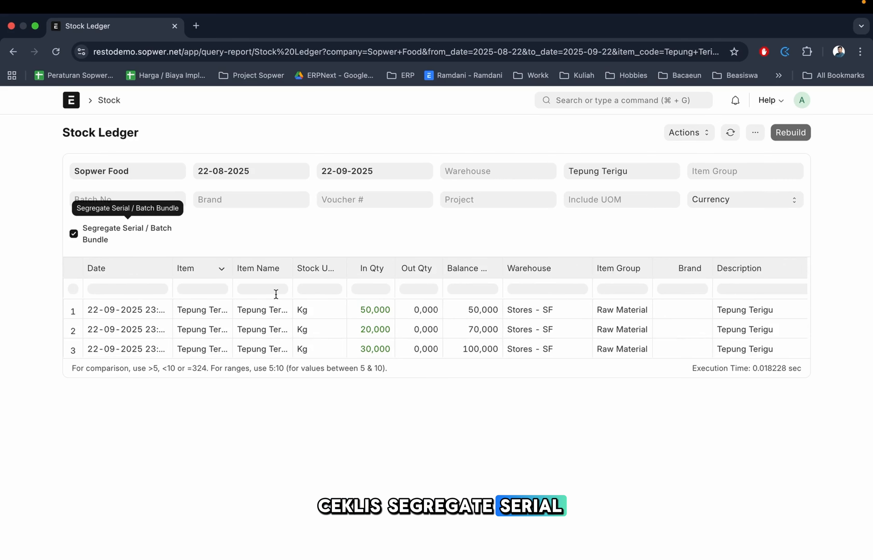
Compare the ledger's batch details with Segregate Serial / Batch Bundle turned off and turned back on
{"action": "left_click", "coordinate": [74, 234]}
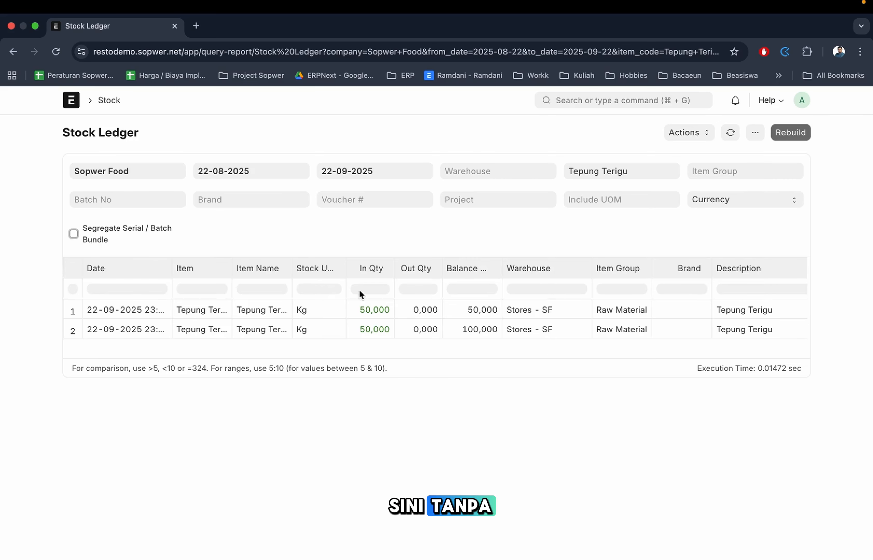
{"action": "scroll", "coordinate": [421, 315], "scroll_direction": "right", "scroll_amount": 10}
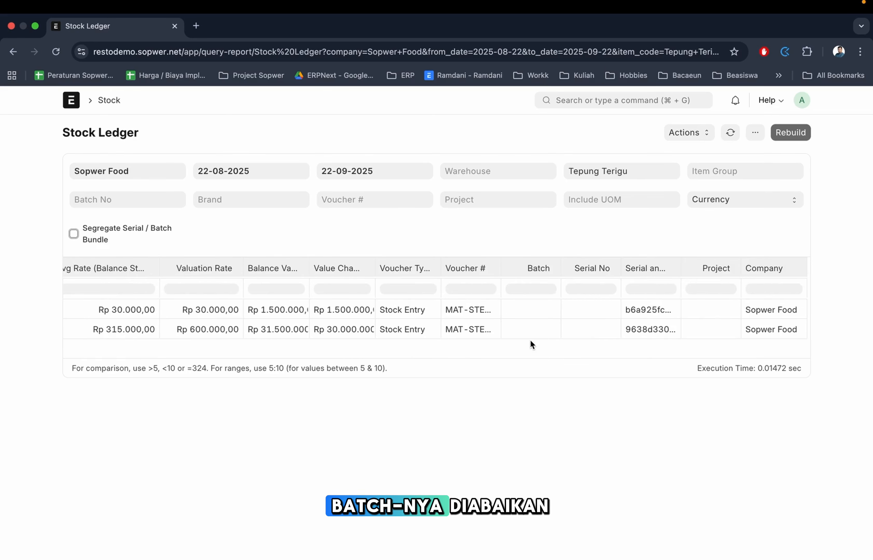
{"action": "scroll", "coordinate": [477, 319], "scroll_direction": "left", "scroll_amount": 10}
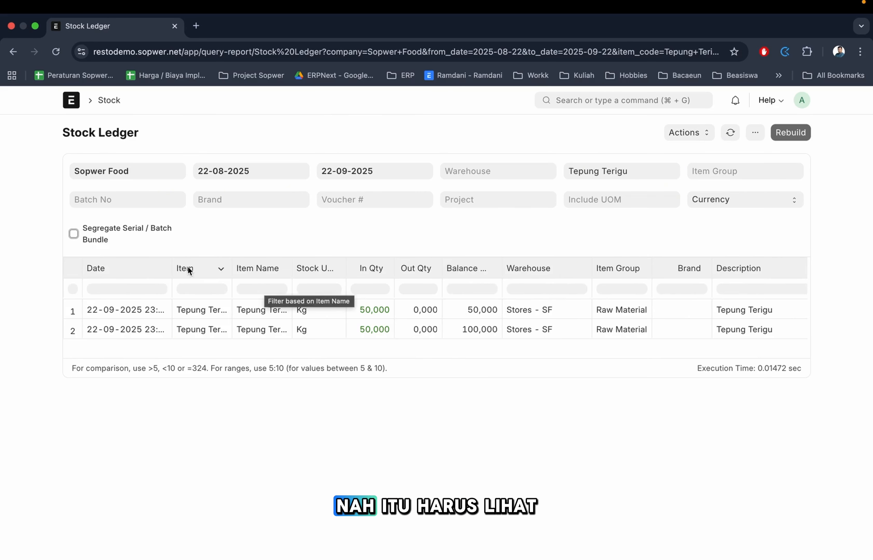
{"action": "left_click", "coordinate": [75, 235]}
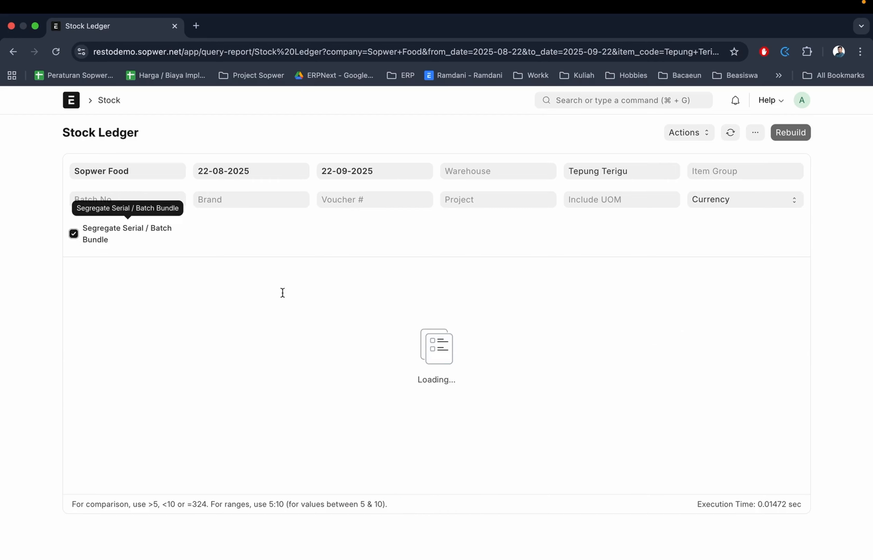
{"action": "scroll", "coordinate": [416, 335], "scroll_direction": "right", "scroll_amount": 10}
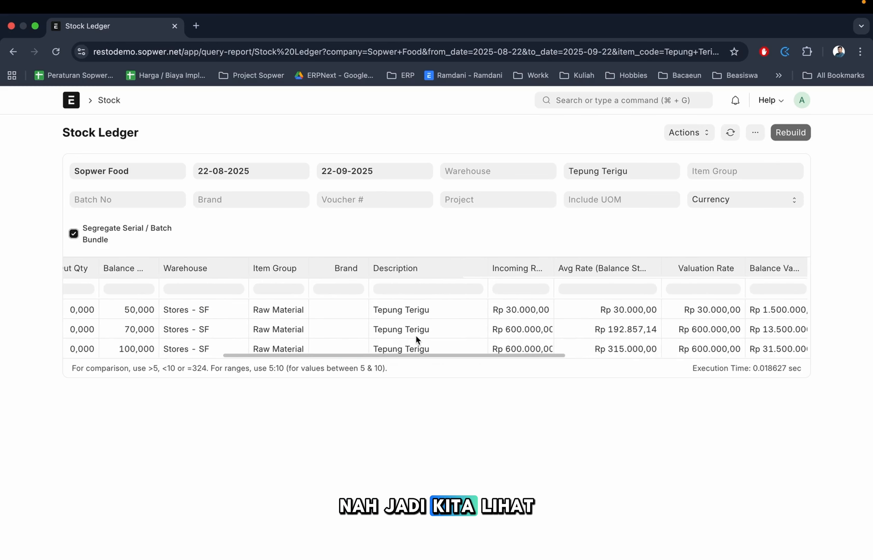
{"action": "scroll", "coordinate": [445, 334], "scroll_direction": "right", "scroll_amount": 5}
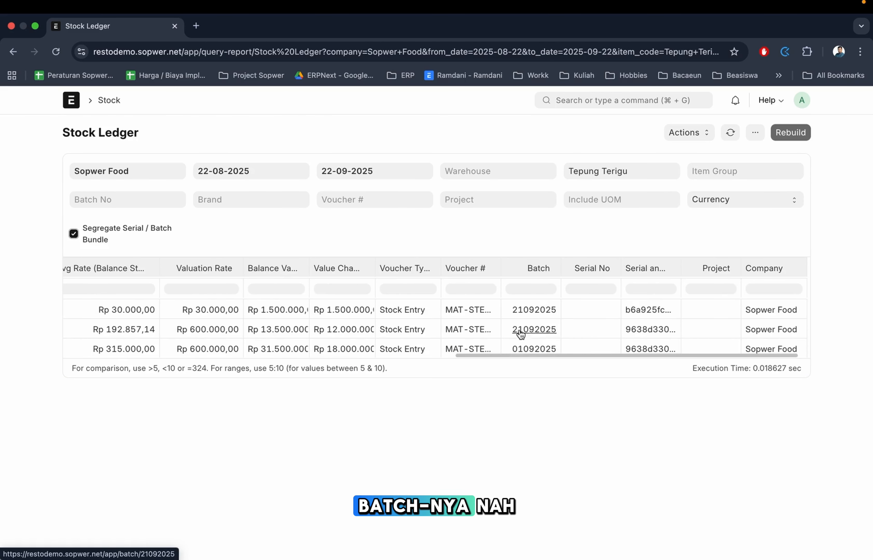
Open the Batch-Wise Balance History report and widen its Item column to show full item names
{"action": "left_click", "coordinate": [568, 97]}
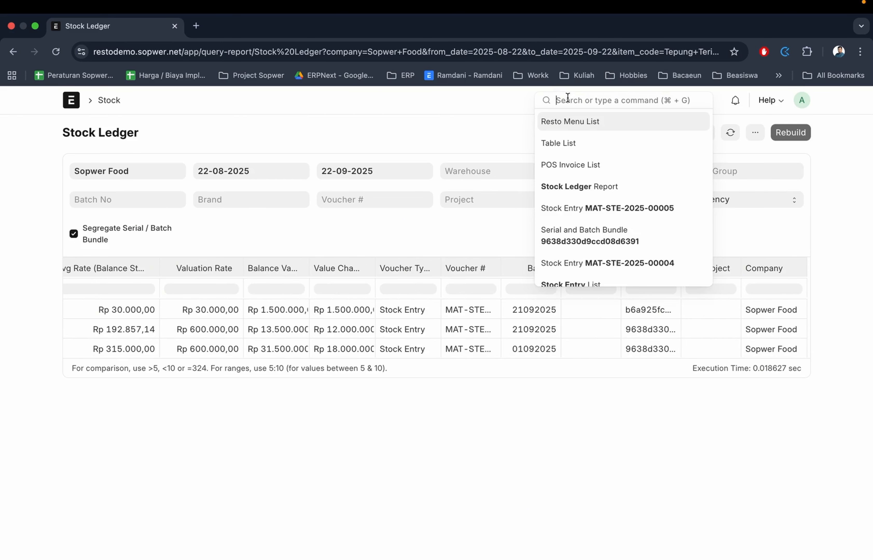
{"action": "type", "text": "batch"}
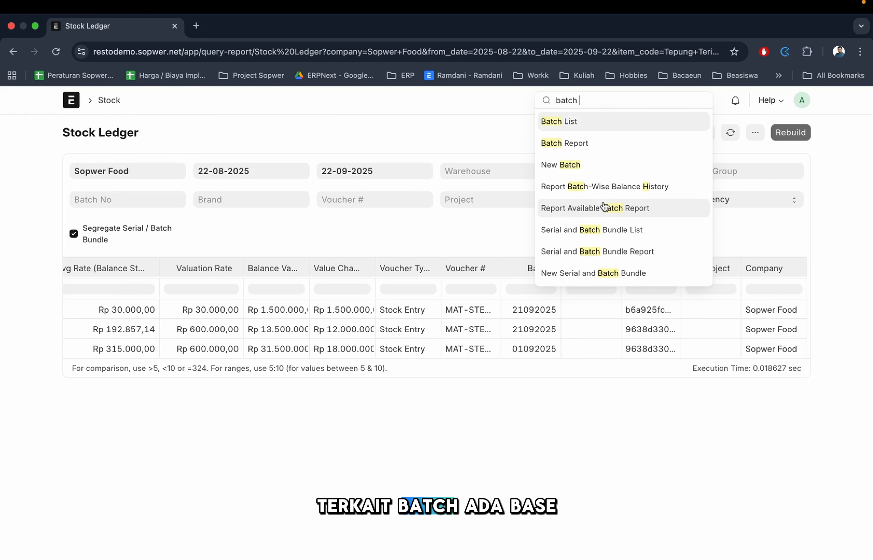
{"action": "left_click", "coordinate": [595, 192]}
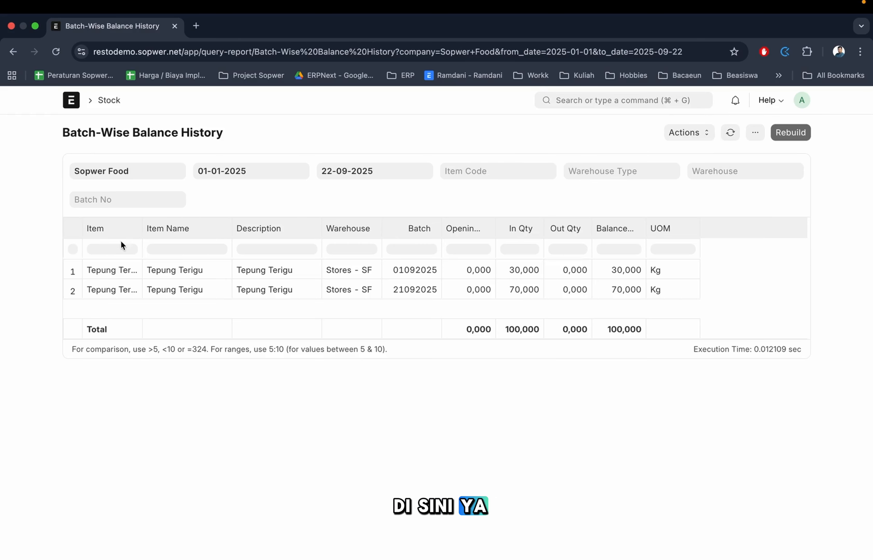
{"action": "left_click_drag", "start_coordinate": [142, 230], "coordinate": [173, 232]}
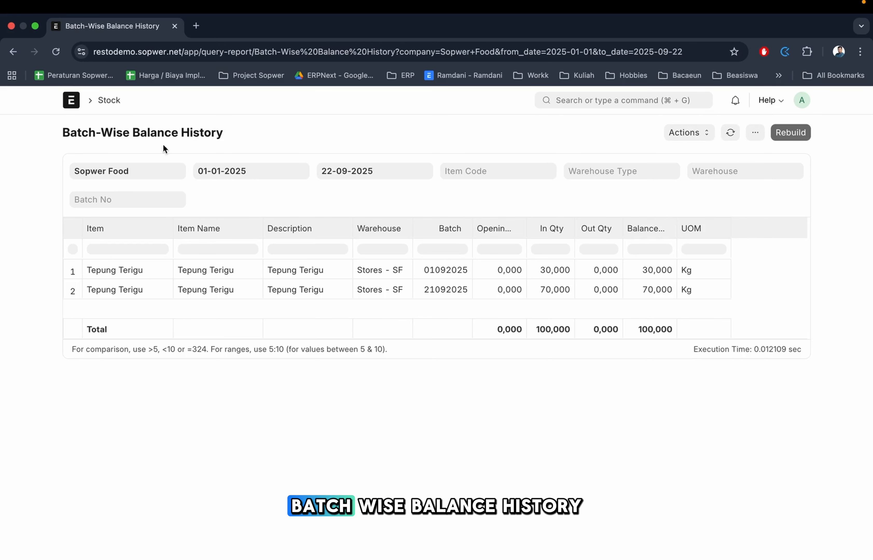
Open the Available Batch Report to view the balance quantity per batch
{"action": "left_click", "coordinate": [604, 104]}
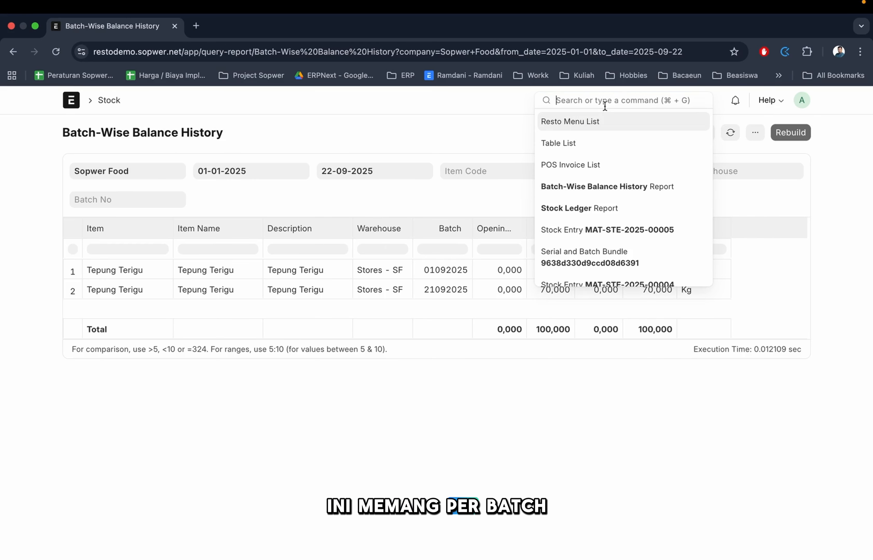
{"action": "type", "text": "batch"}
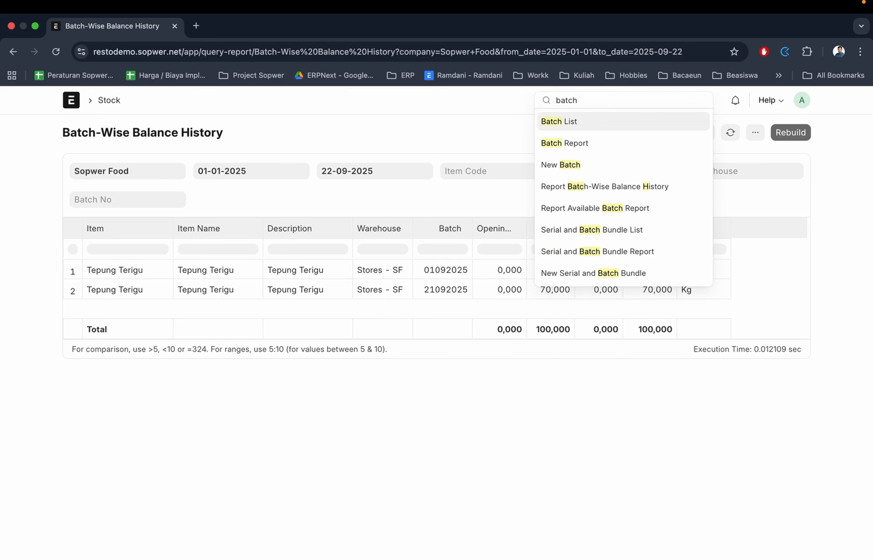
{"action": "left_click", "coordinate": [612, 209]}
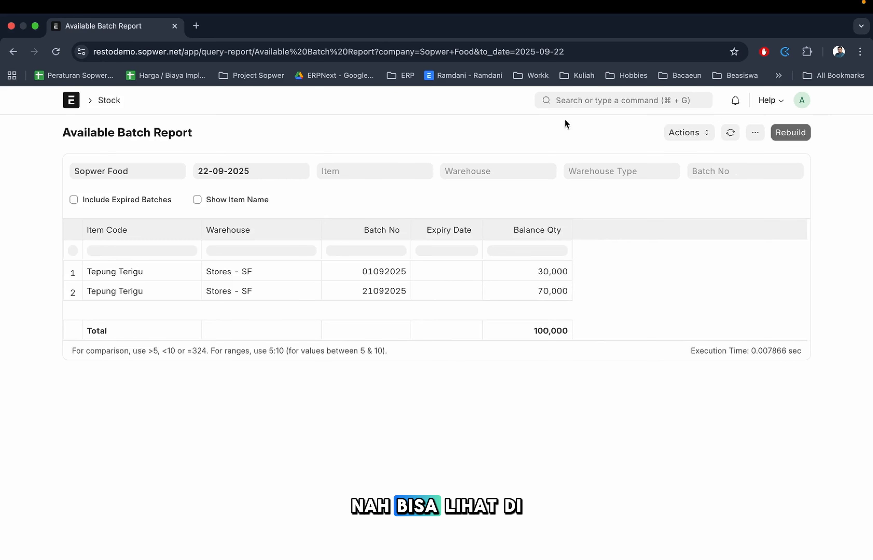
Open the Serial and Batch Summary report and review its columns, including batch quantity, incoming rate and change in stock value
{"action": "left_click", "coordinate": [592, 99]}
{"action": "type", "text": "batch"}
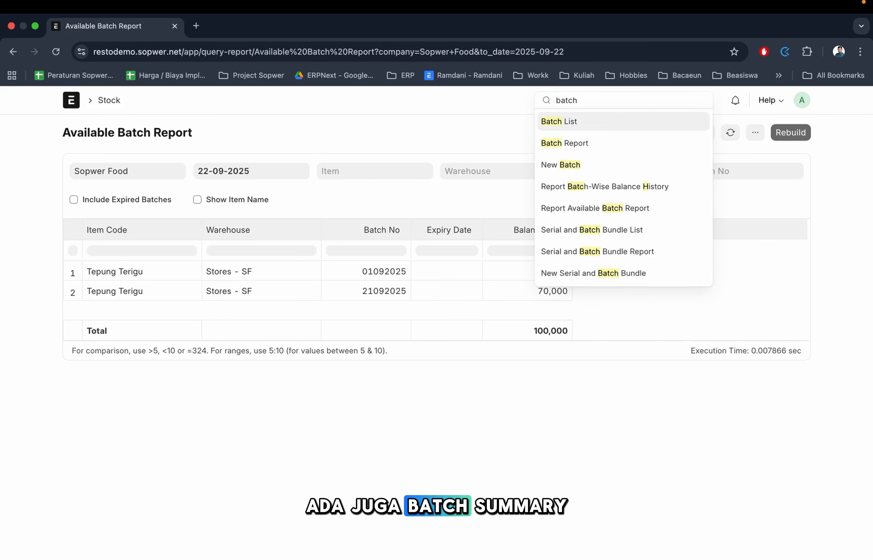
{"action": "scroll", "coordinate": [631, 219], "scroll_direction": "down", "scroll_amount": 4}
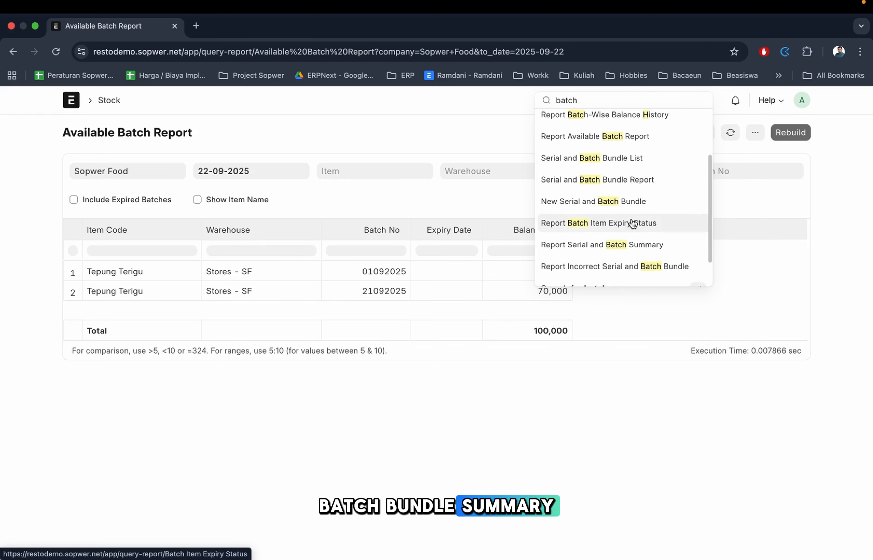
{"action": "left_click", "coordinate": [614, 244]}
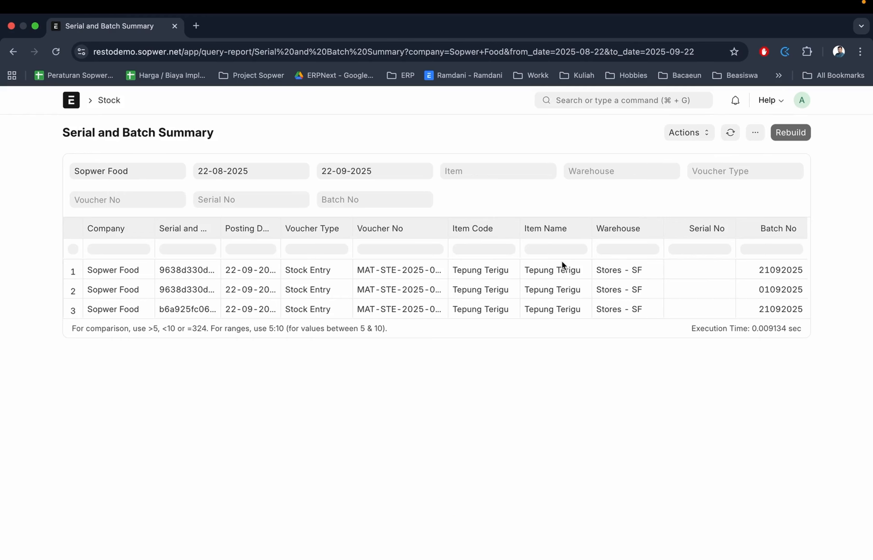
{"action": "scroll", "coordinate": [660, 274], "scroll_direction": "right", "scroll_amount": 5}
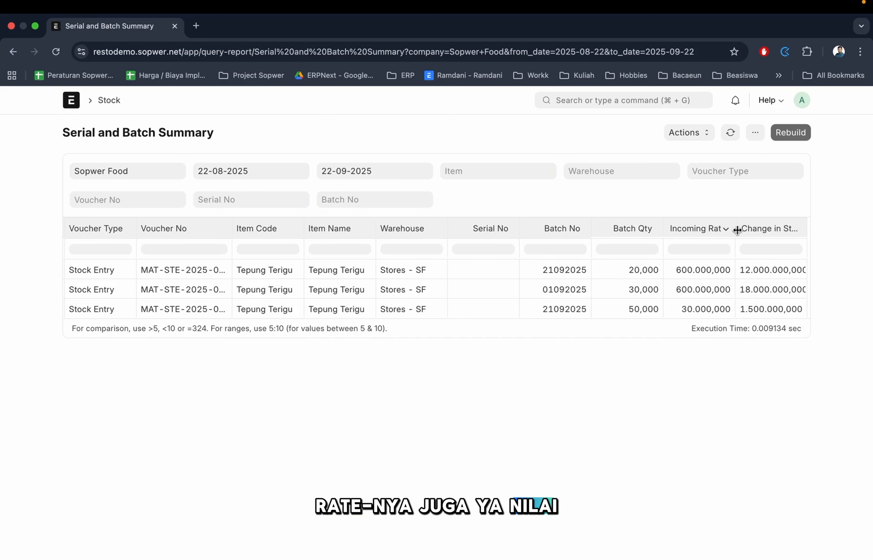
{"action": "scroll", "coordinate": [722, 291], "scroll_direction": "left", "scroll_amount": 10}
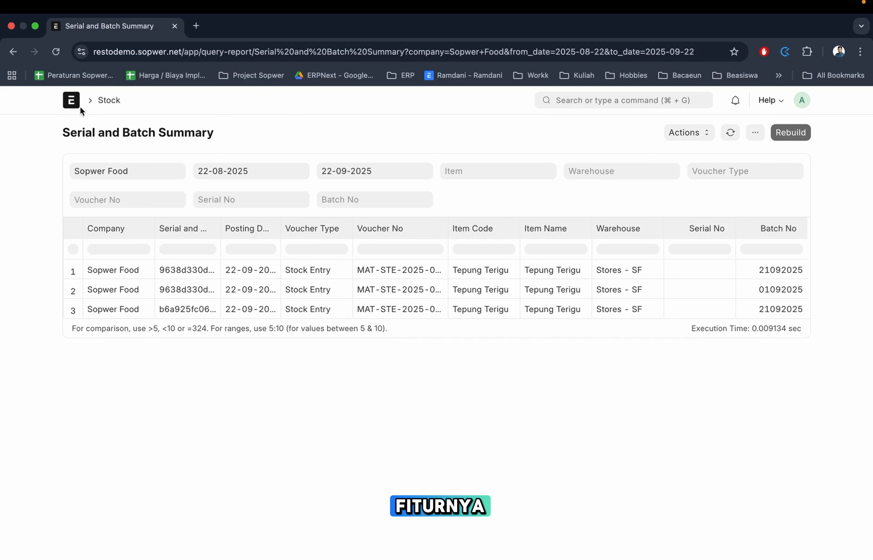
Open the Stock Entry list and view the most recently updated Material Receipt
{"action": "left_click", "coordinate": [635, 104]}
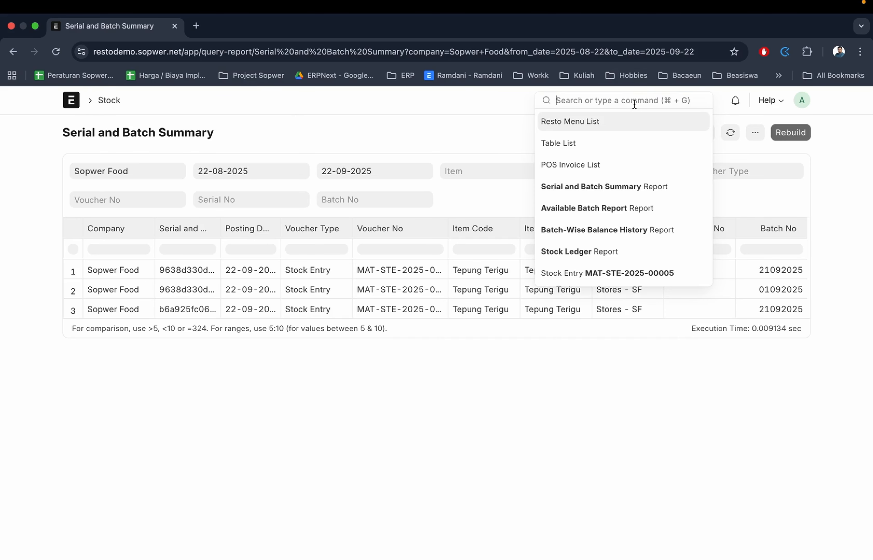
{"action": "type", "text": "material"}
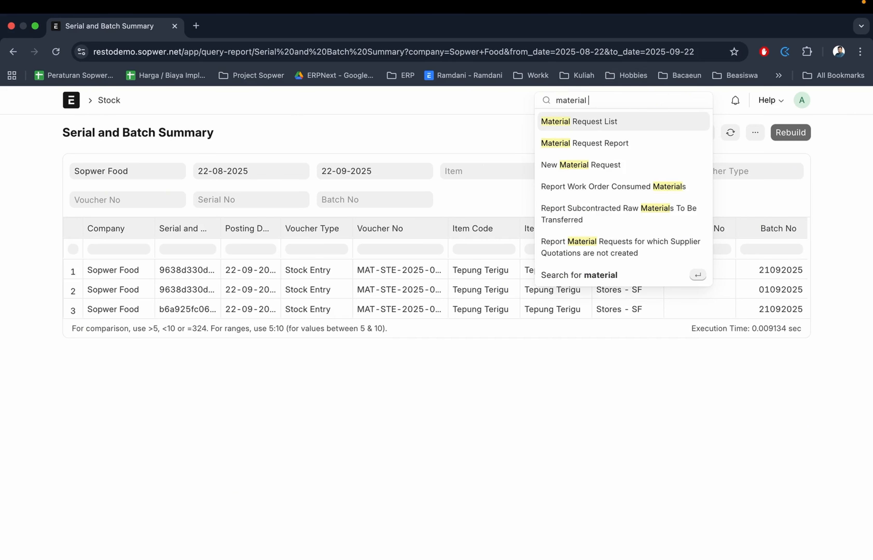
{"action": "key", "text": "super+a"}
{"action": "type", "text": "stock ent"}
{"action": "key", "text": "Return"}
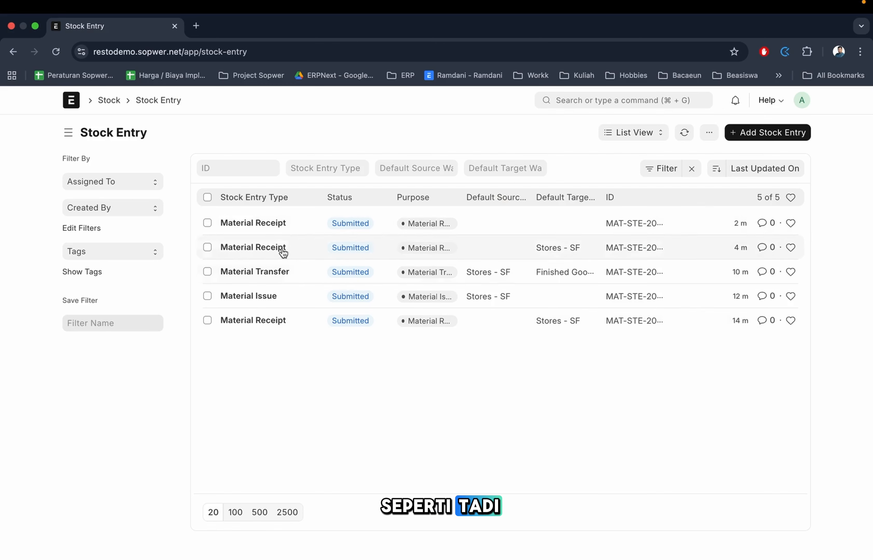
{"action": "left_click", "coordinate": [264, 225]}
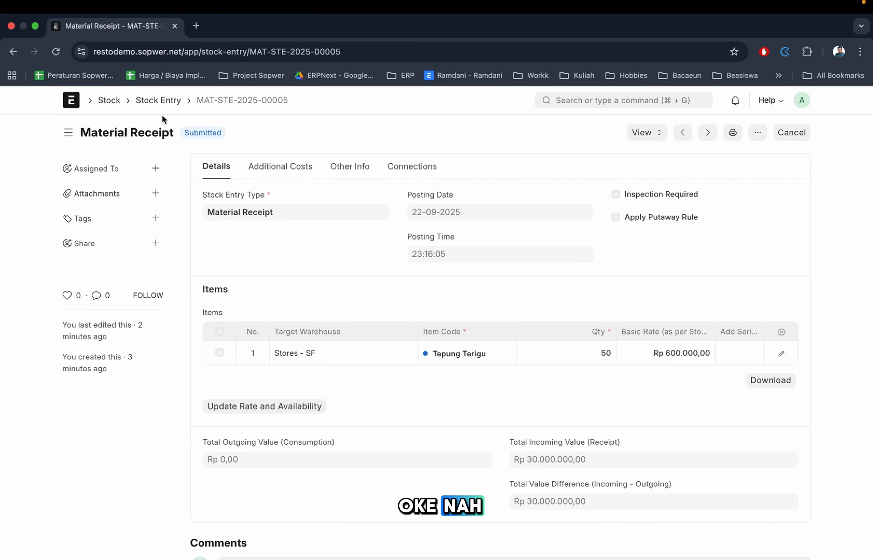
Start a new Stock Entry and examine the available Stock Entry Type options
{"action": "key", "text": "super+b"}
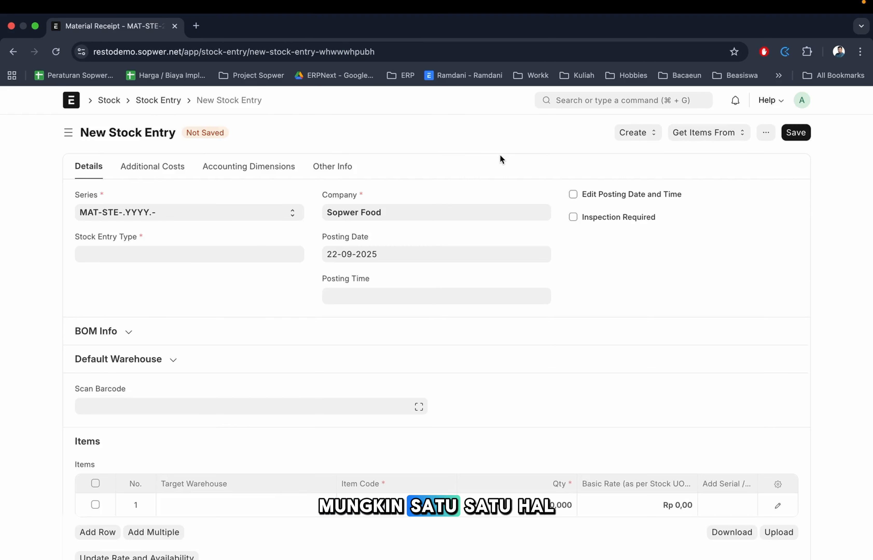
{"action": "left_click", "coordinate": [143, 257]}
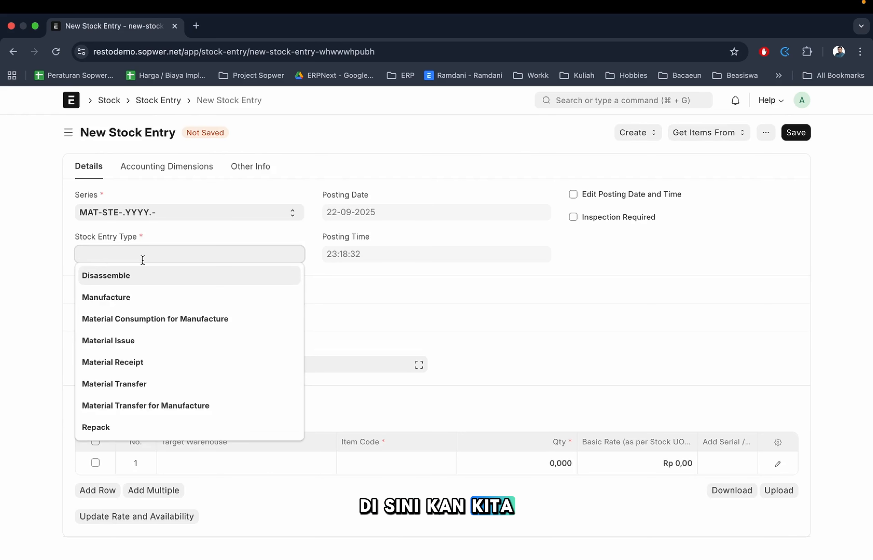
{"action": "scroll", "coordinate": [152, 397], "scroll_direction": "down", "scroll_amount": 3}
{"action": "scroll", "coordinate": [154, 397], "scroll_direction": "up", "scroll_amount": 3}
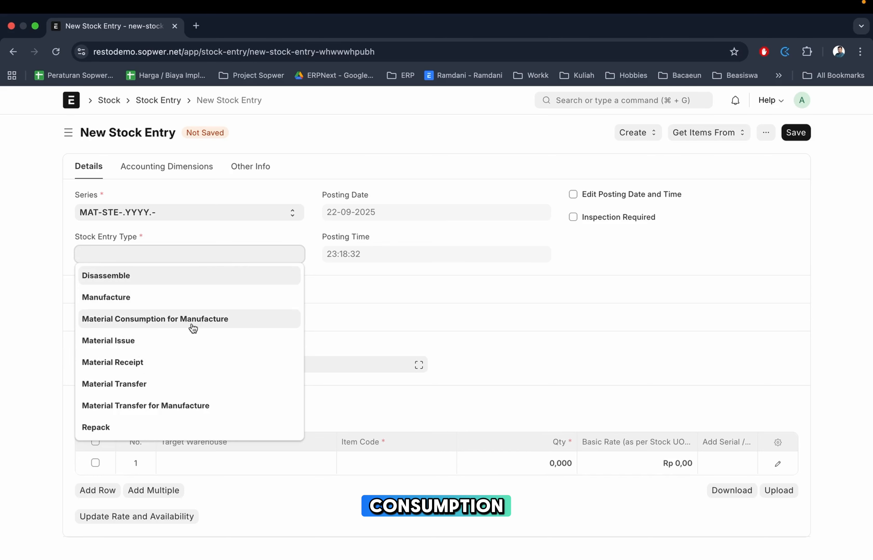
{"action": "scroll", "coordinate": [173, 401], "scroll_direction": "down", "scroll_amount": 3}
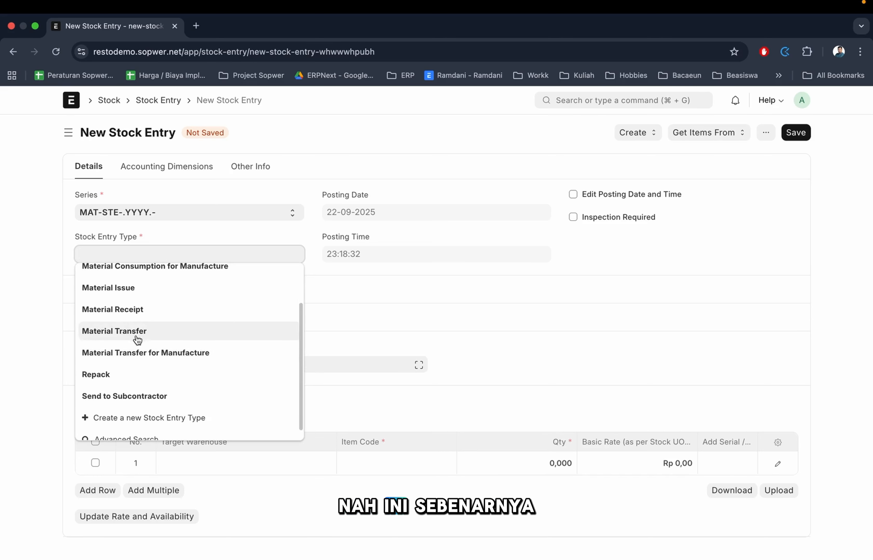
{"action": "scroll", "coordinate": [137, 339], "scroll_direction": "up", "scroll_amount": 2}
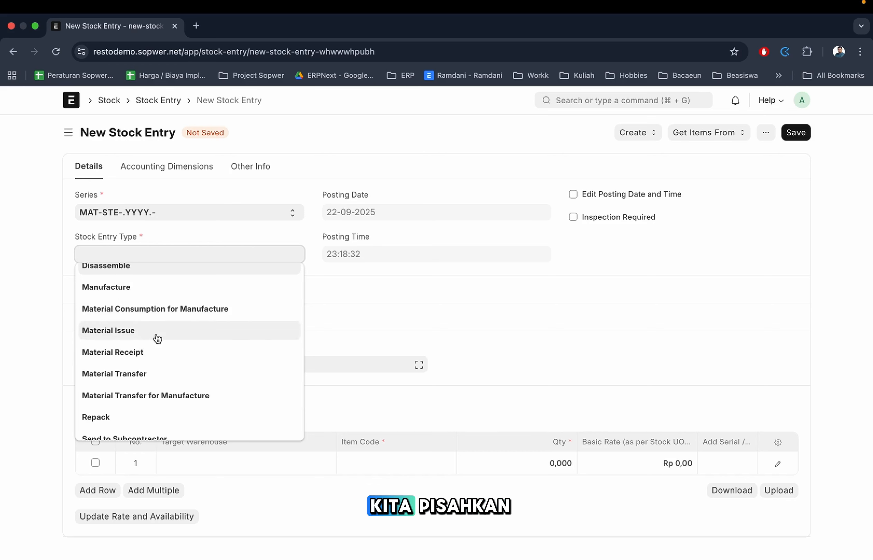
{"action": "scroll", "coordinate": [157, 339], "scroll_direction": "up", "scroll_amount": 1}
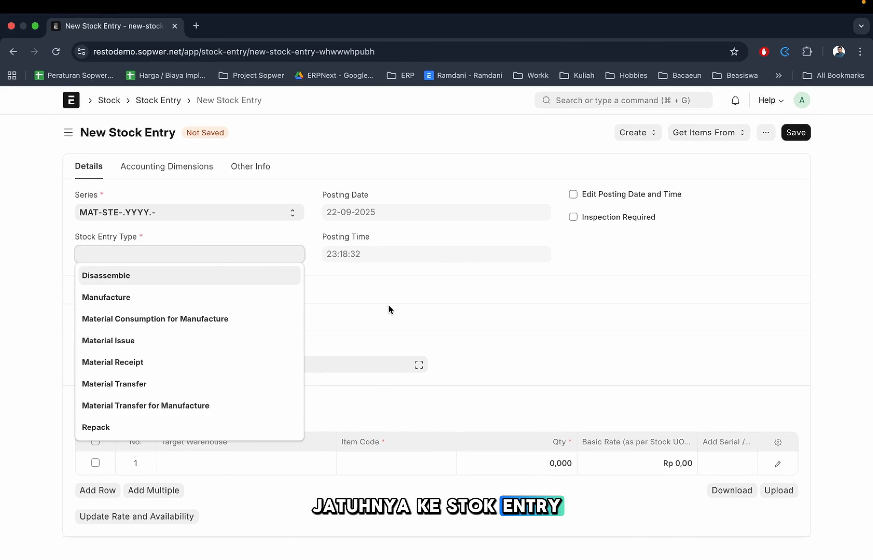
{"action": "scroll", "coordinate": [195, 329], "scroll_direction": "down", "scroll_amount": 2}
{"action": "scroll", "coordinate": [194, 330], "scroll_direction": "up", "scroll_amount": 3}
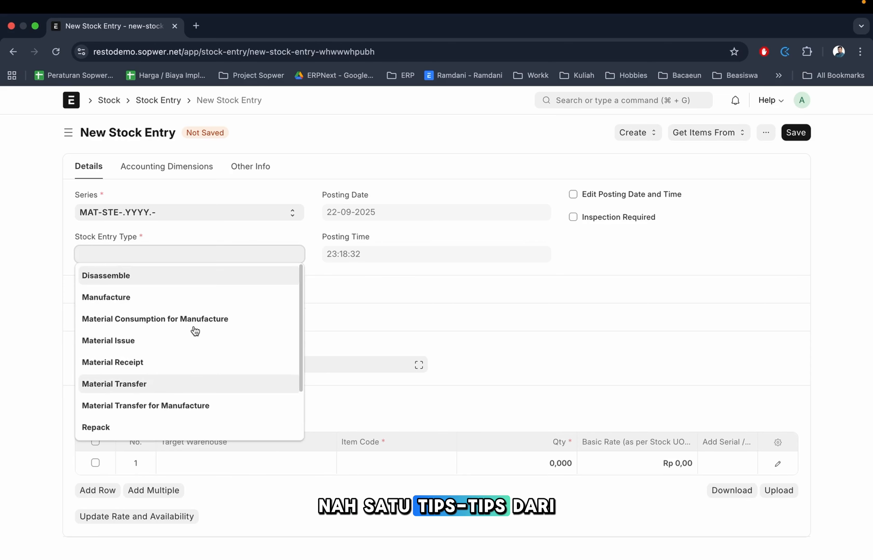
{"action": "scroll", "coordinate": [194, 330], "scroll_direction": "down", "scroll_amount": 3}
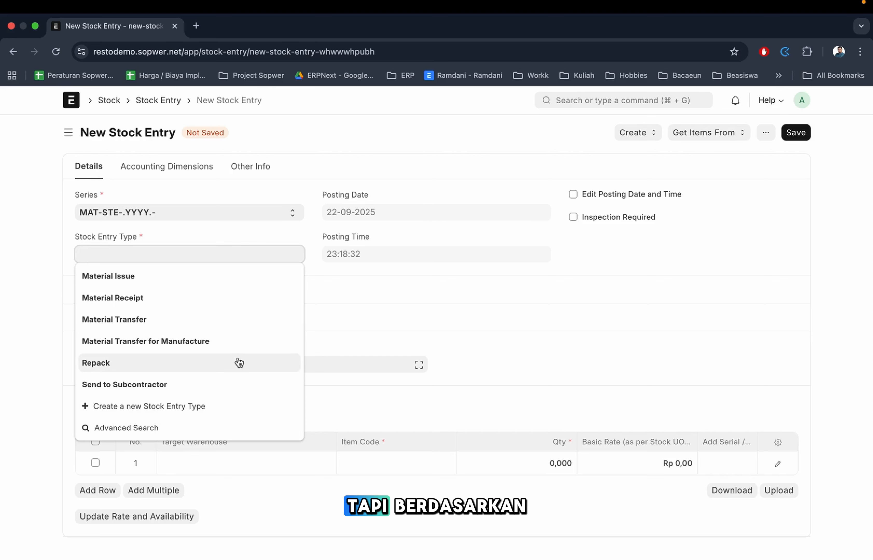
{"action": "scroll", "coordinate": [239, 362], "scroll_direction": "up", "scroll_amount": 3}
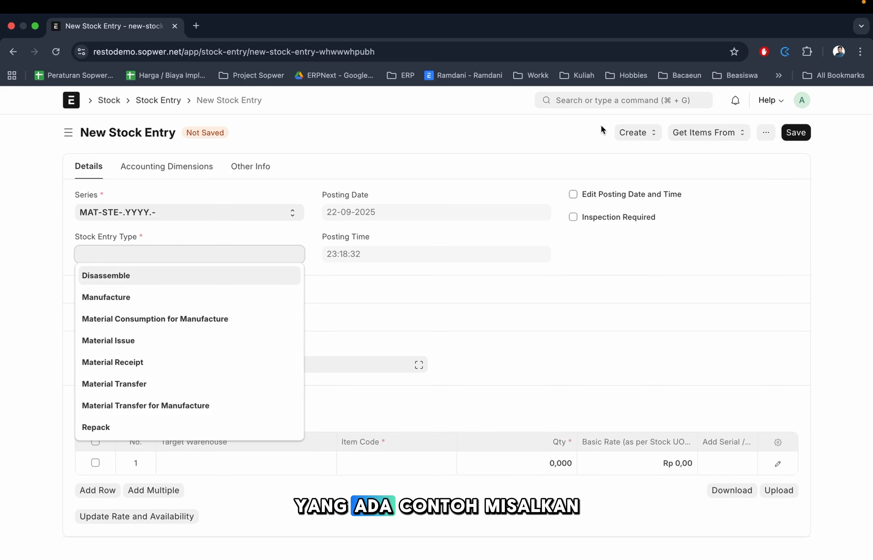
Create and save a new Stock Entry Type named Terima Barang Khusus with the purpose Material Receipt
{"action": "scroll", "coordinate": [217, 360], "scroll_direction": "down", "scroll_amount": 3}
{"action": "left_click", "coordinate": [142, 407]}
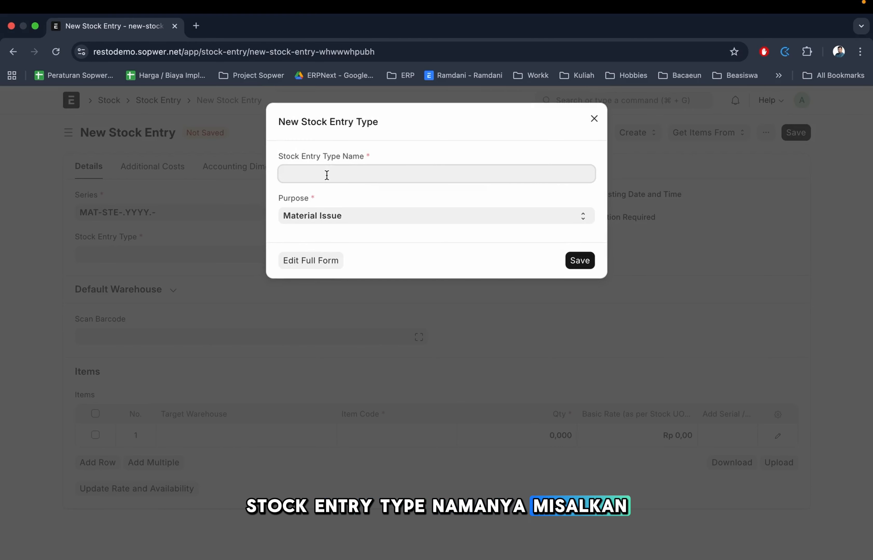
{"action": "type", "text": "Terima Barang"}
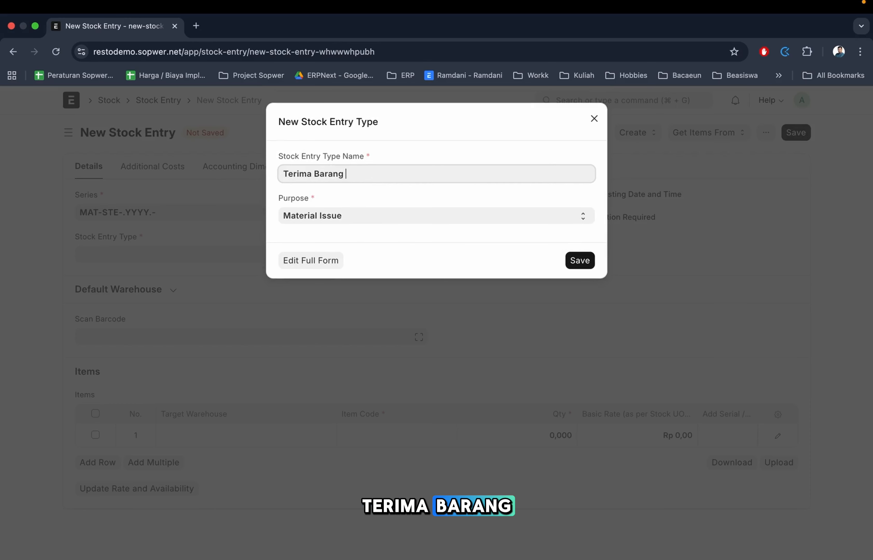
{"action": "type", "text": " Khusus"}
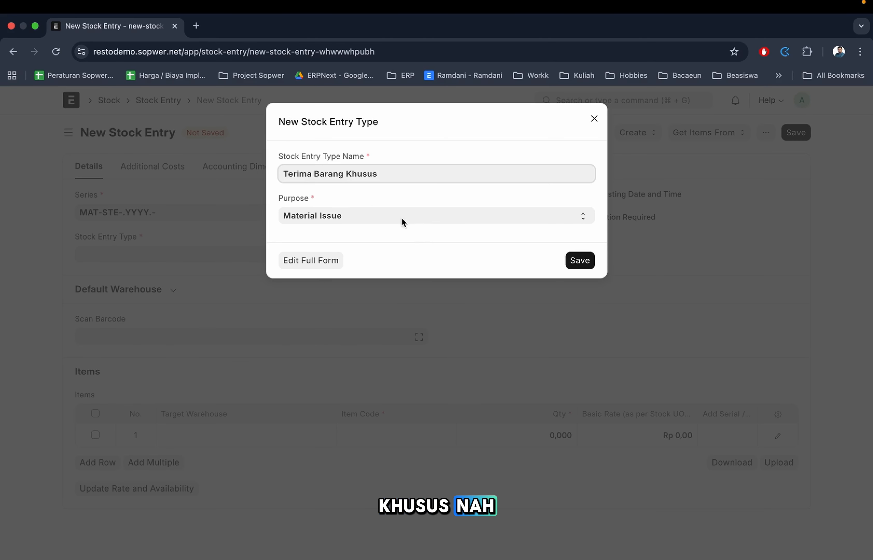
{"action": "left_click", "coordinate": [319, 217]}
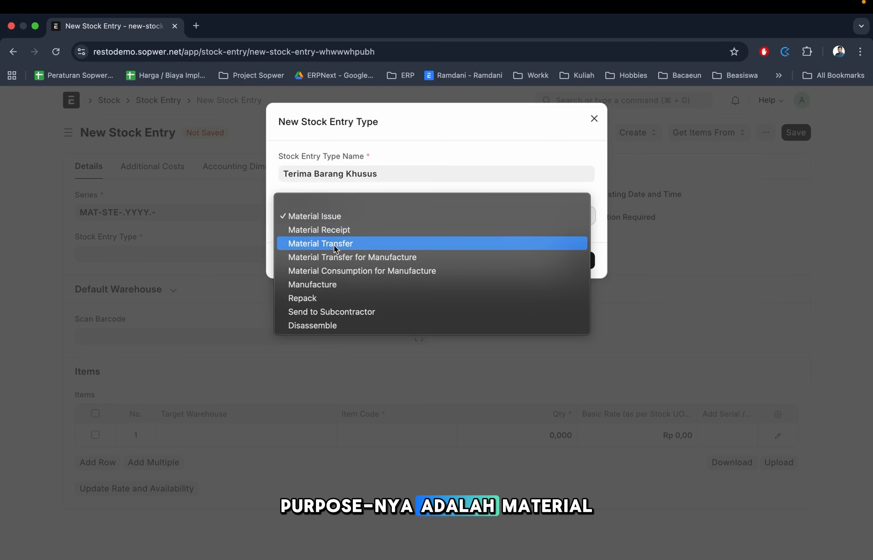
{"action": "left_click", "coordinate": [336, 229]}
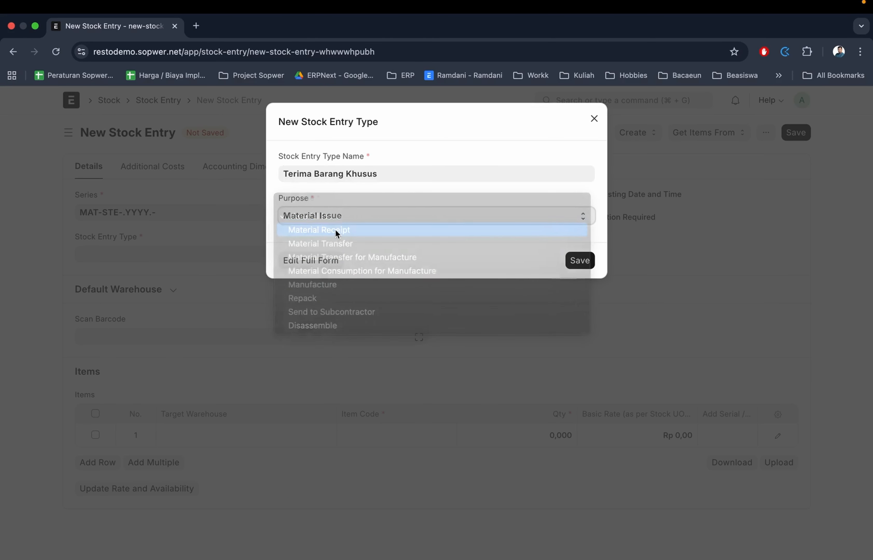
{"action": "left_click", "coordinate": [584, 260]}
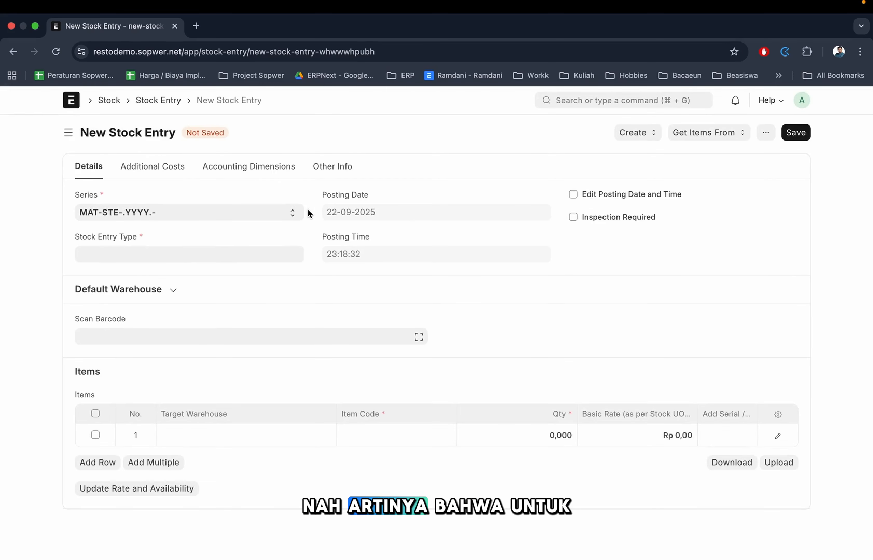
Set the Stock Entry Type to Terima Barang Khusus, check the purpose in its linked record and return to the new entry
{"action": "left_click", "coordinate": [176, 250]}
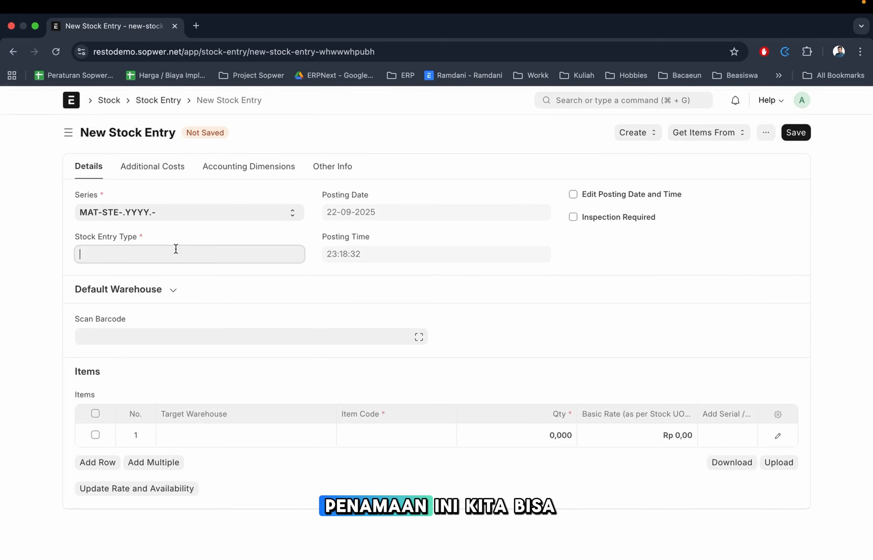
{"action": "type", "text": "Mater"}
{"action": "key", "text": "super+a"}
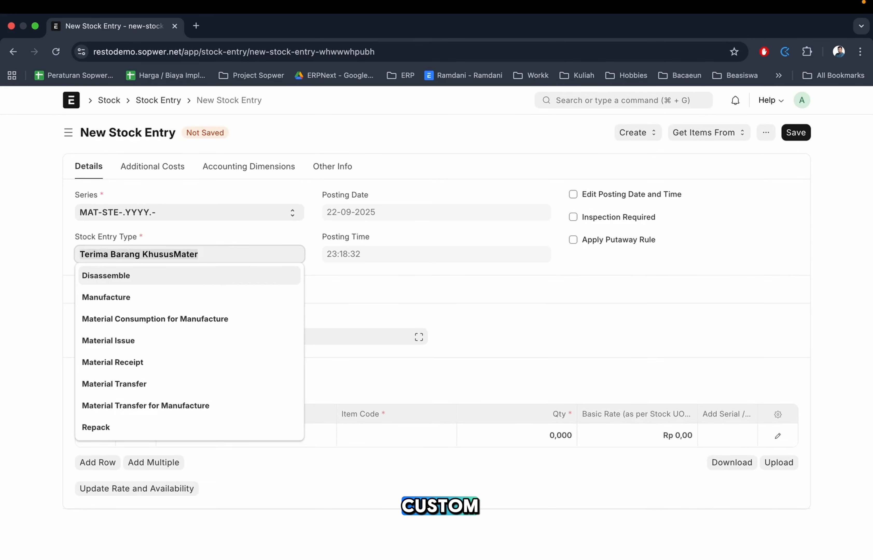
{"action": "type", "text": "Mater"}
{"action": "key", "text": "super+a"}
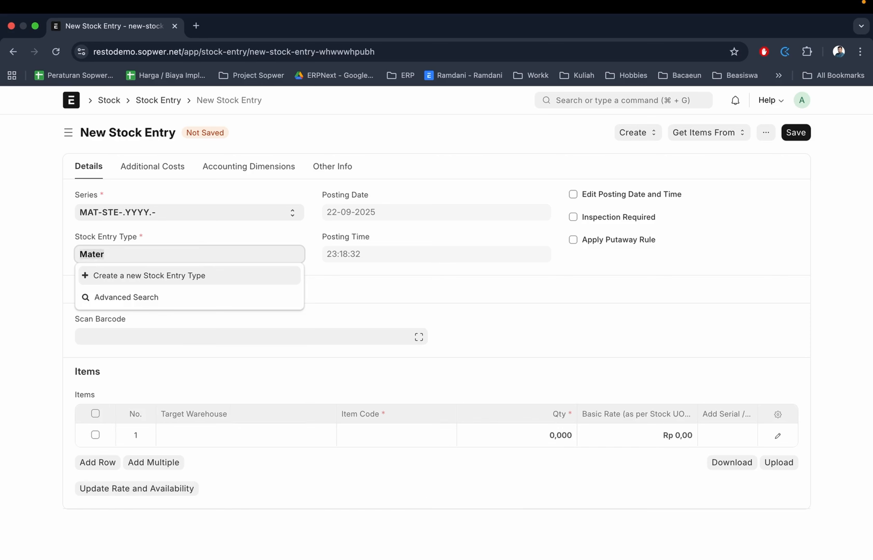
{"action": "type", "text": "Terima"}
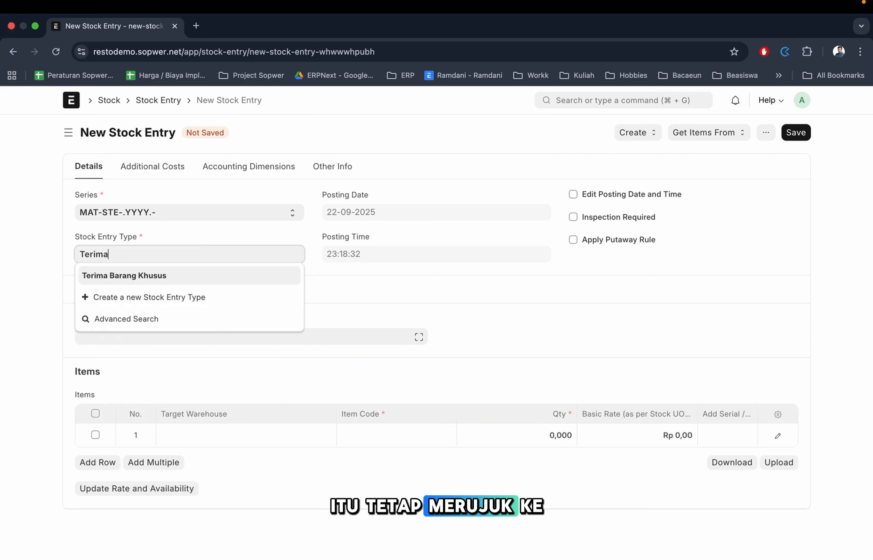
{"action": "key", "text": "Return"}
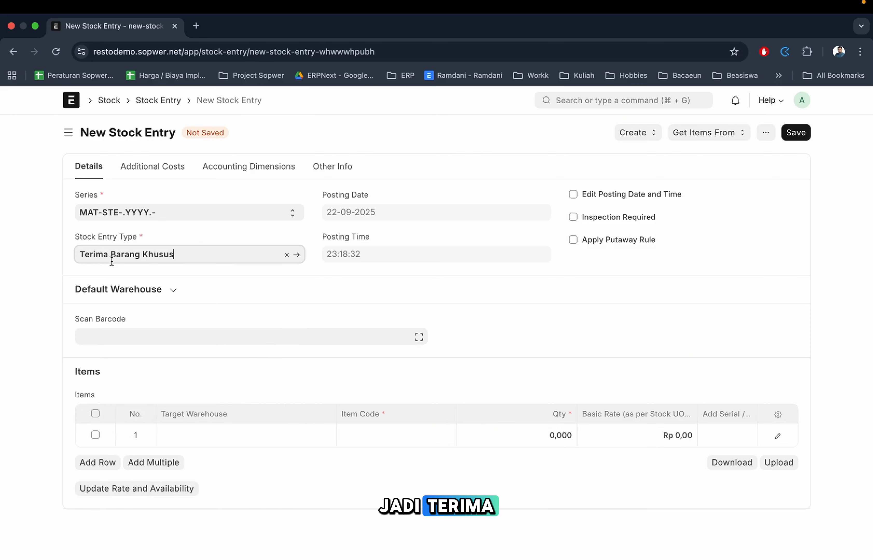
{"action": "left_click", "coordinate": [296, 255]}
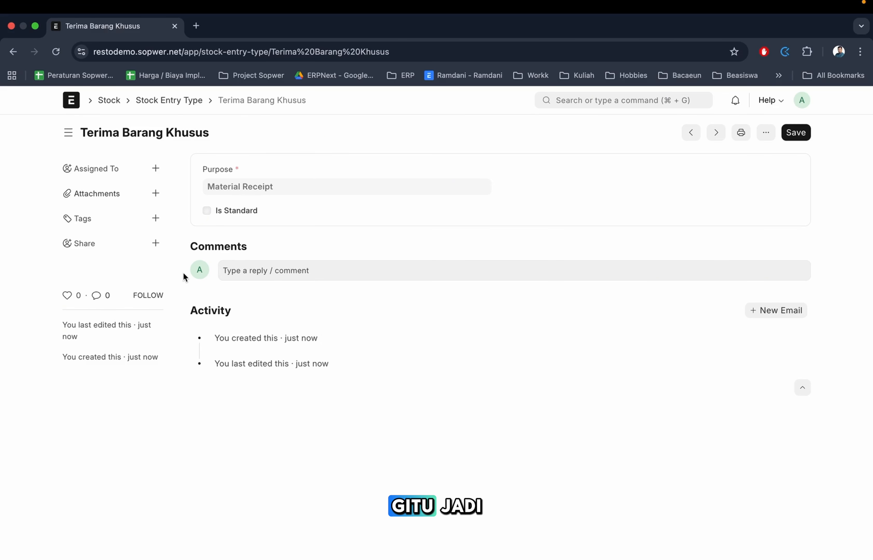
{"action": "scroll", "coordinate": [183, 272], "scroll_direction": "left", "scroll_amount": 5}
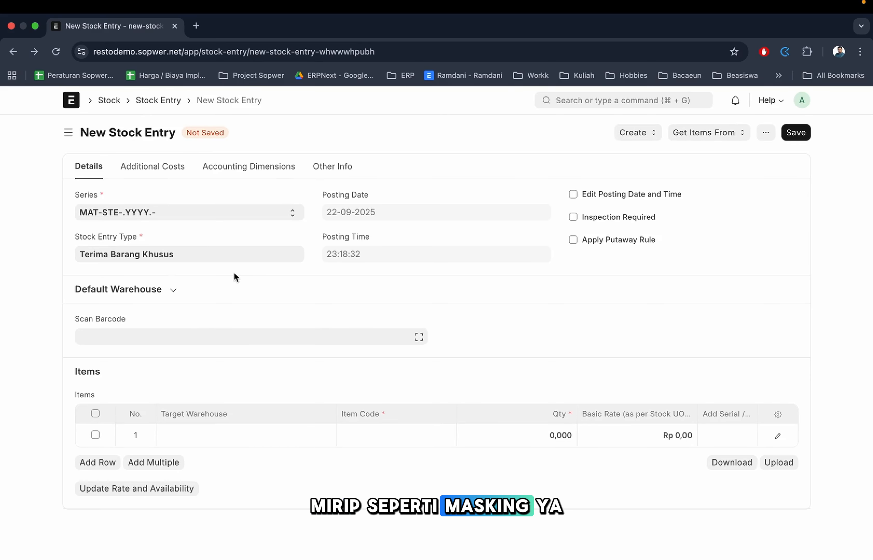